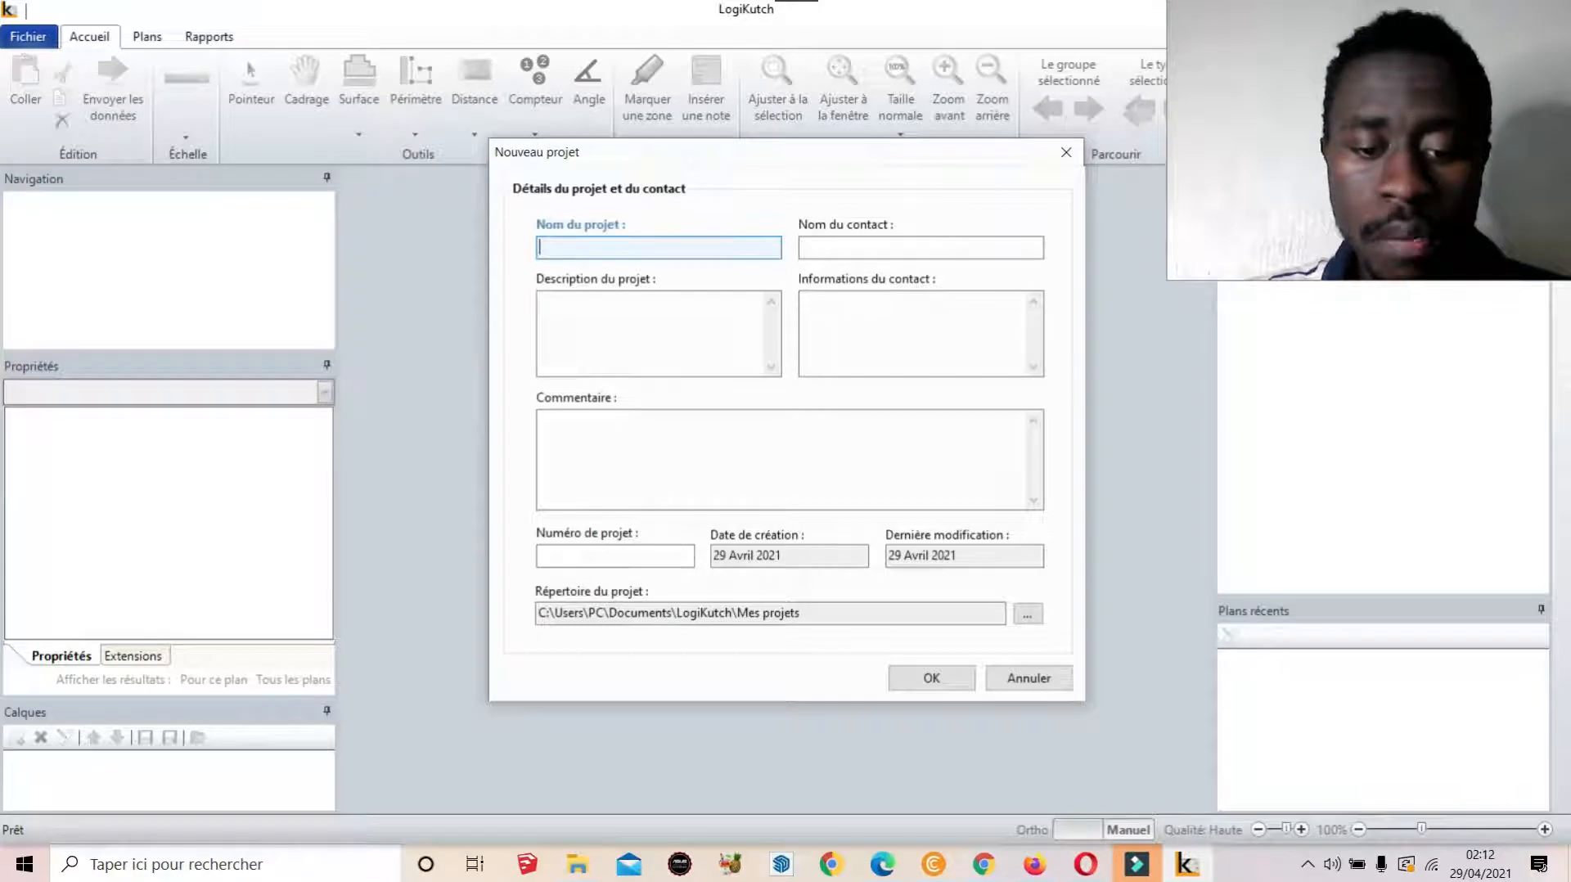
Name the new project 'maison base' and enter the contact's name
text(maison base)
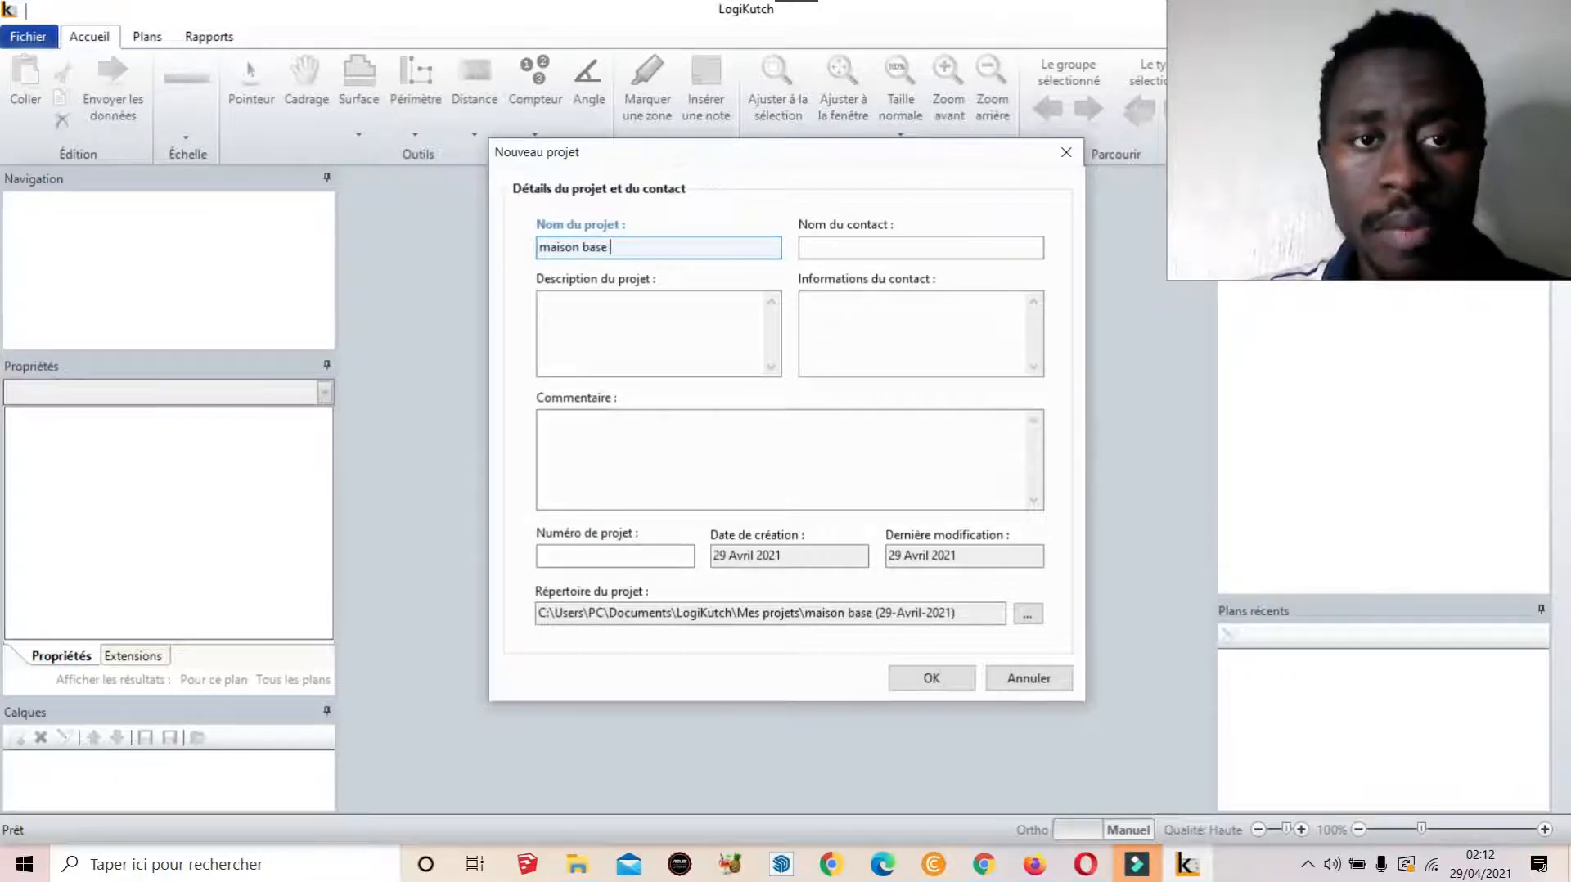
click(869, 246)
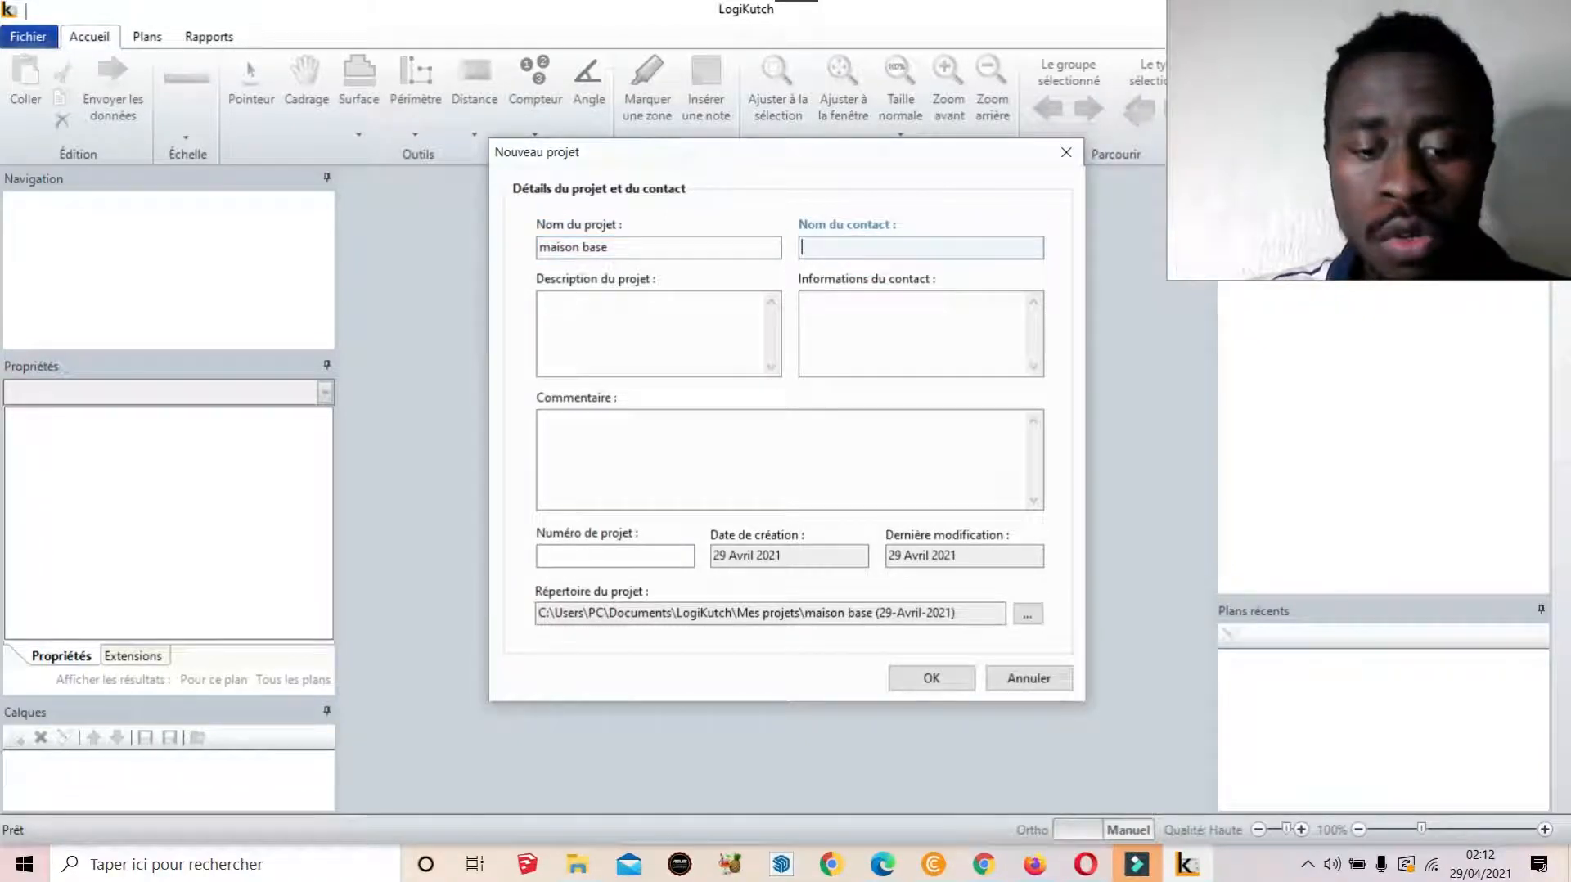
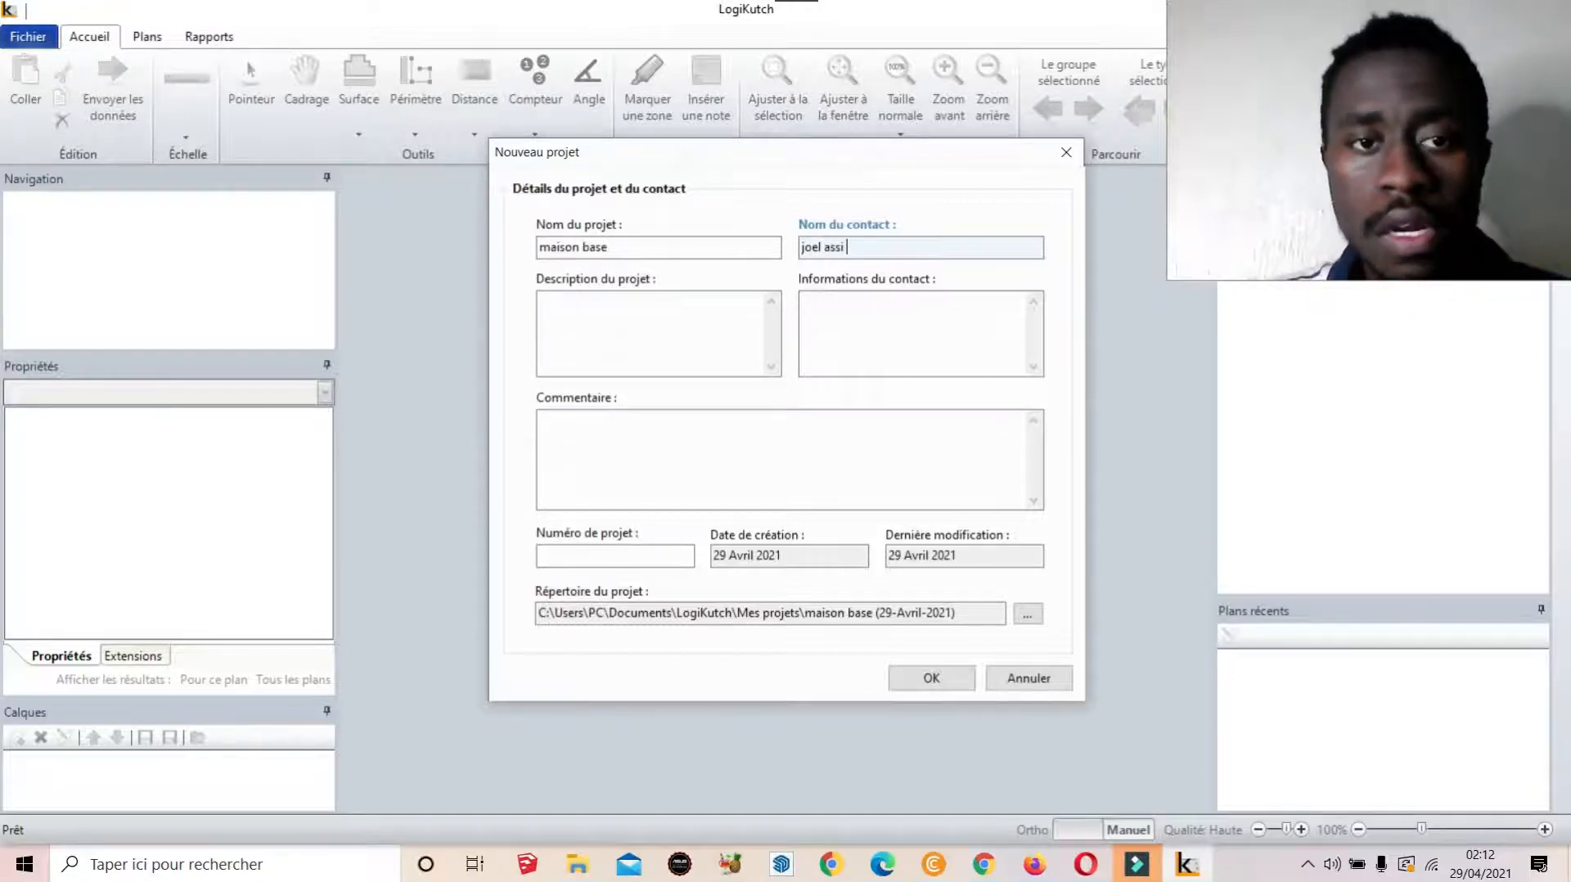
Write the contact information note, set Numéro de projet to 1, and create the project
click(650, 322)
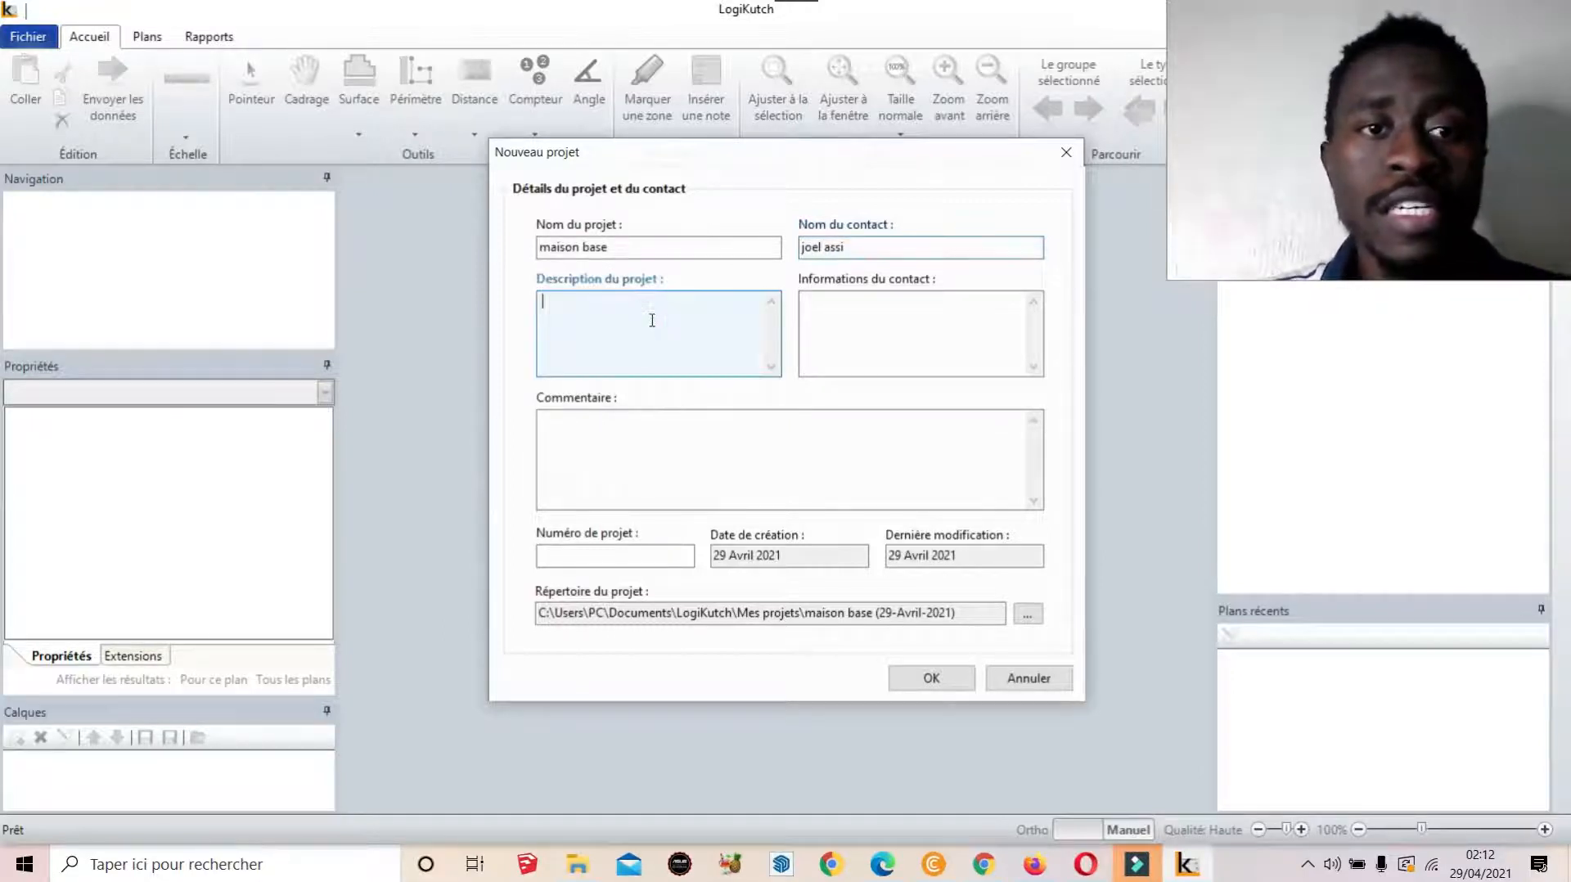
click(873, 315)
text(c'est)
key(BackSpace)
key(BackSpace)
key(BackSpace)
key(BackSpace)
key(BackSpace)
key(BackSpace)
text(il s'agit)
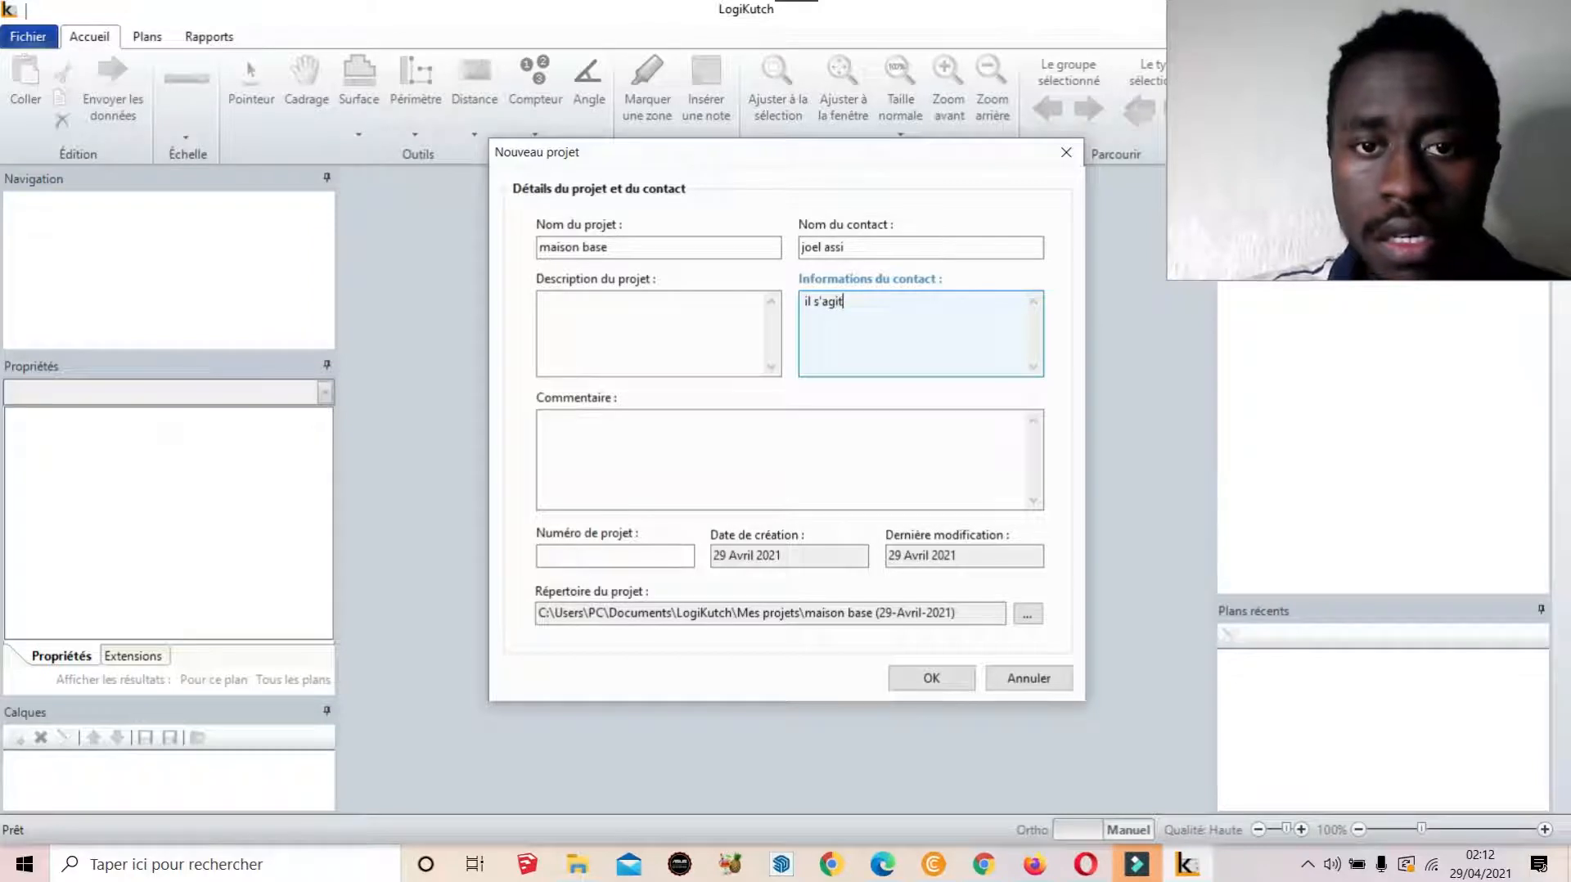
text( de )
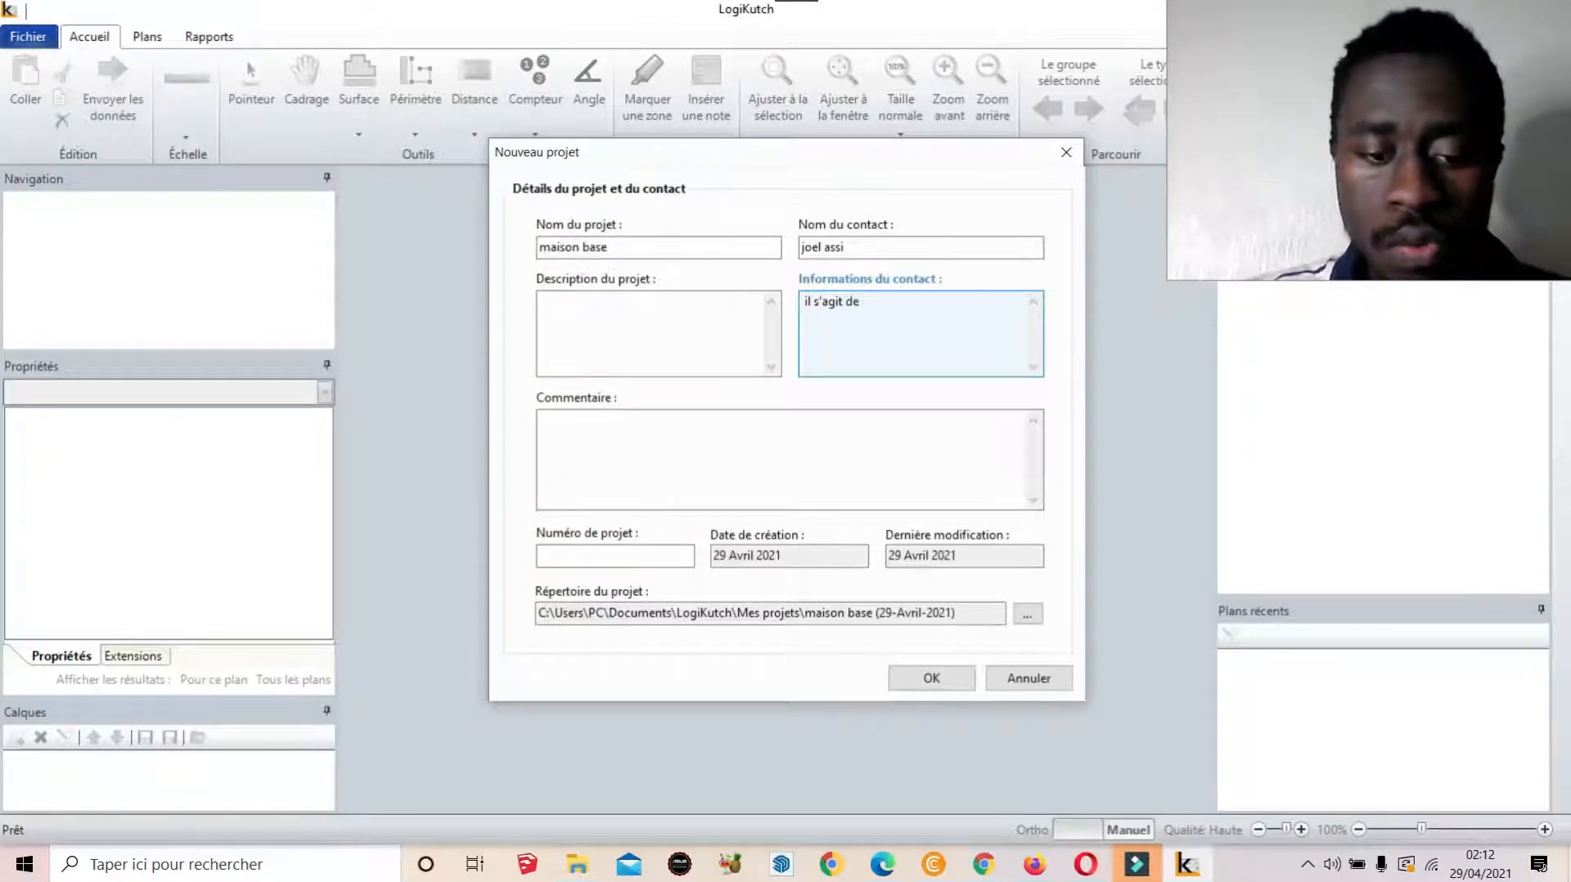
text(Mr)
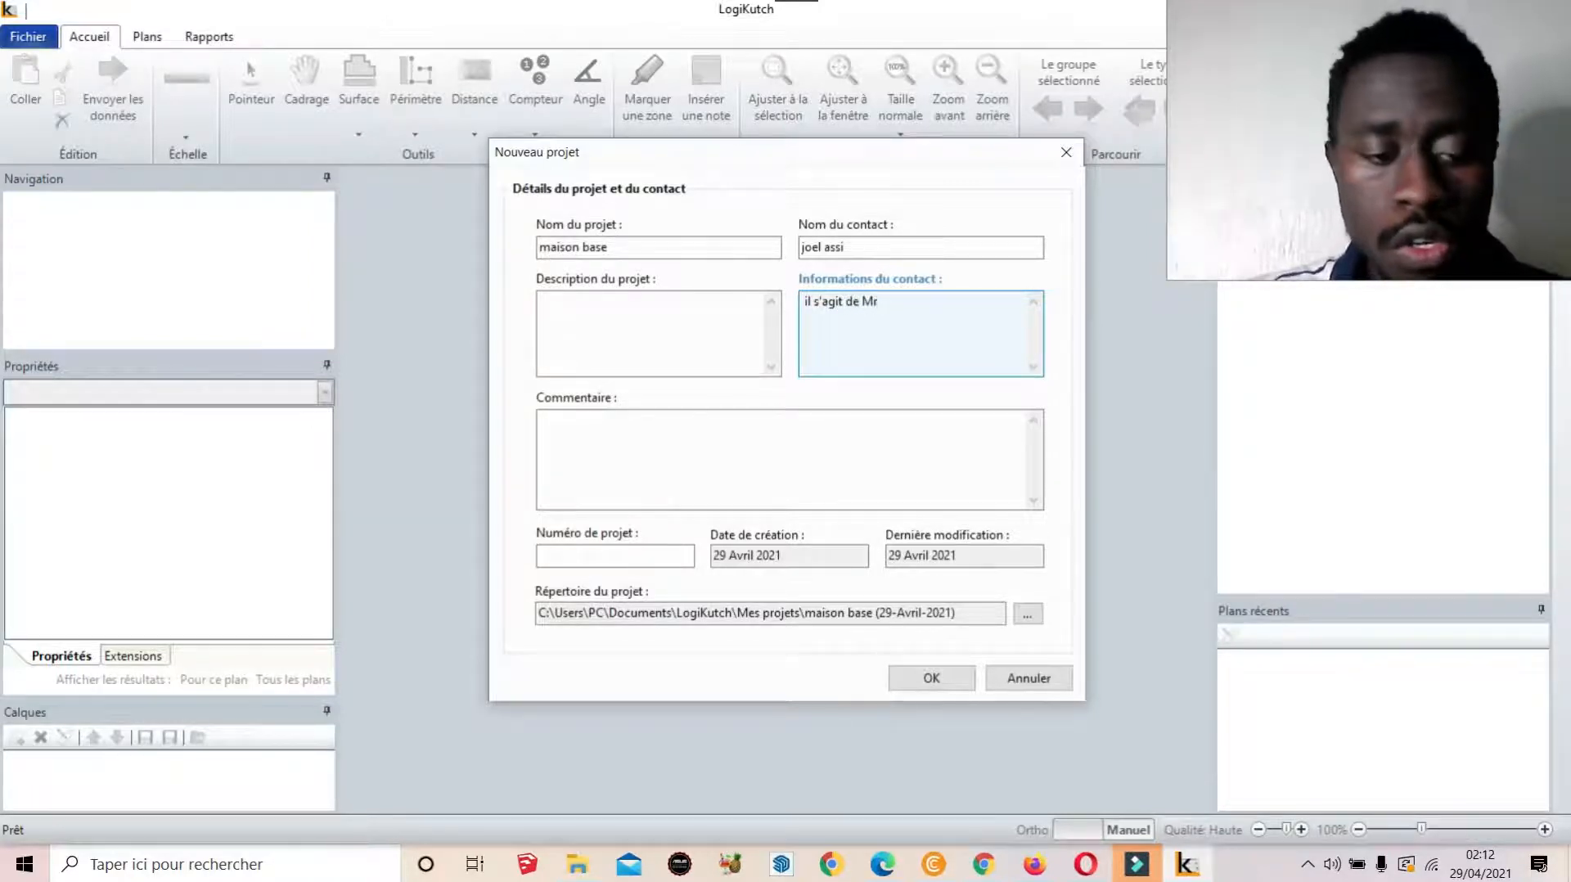
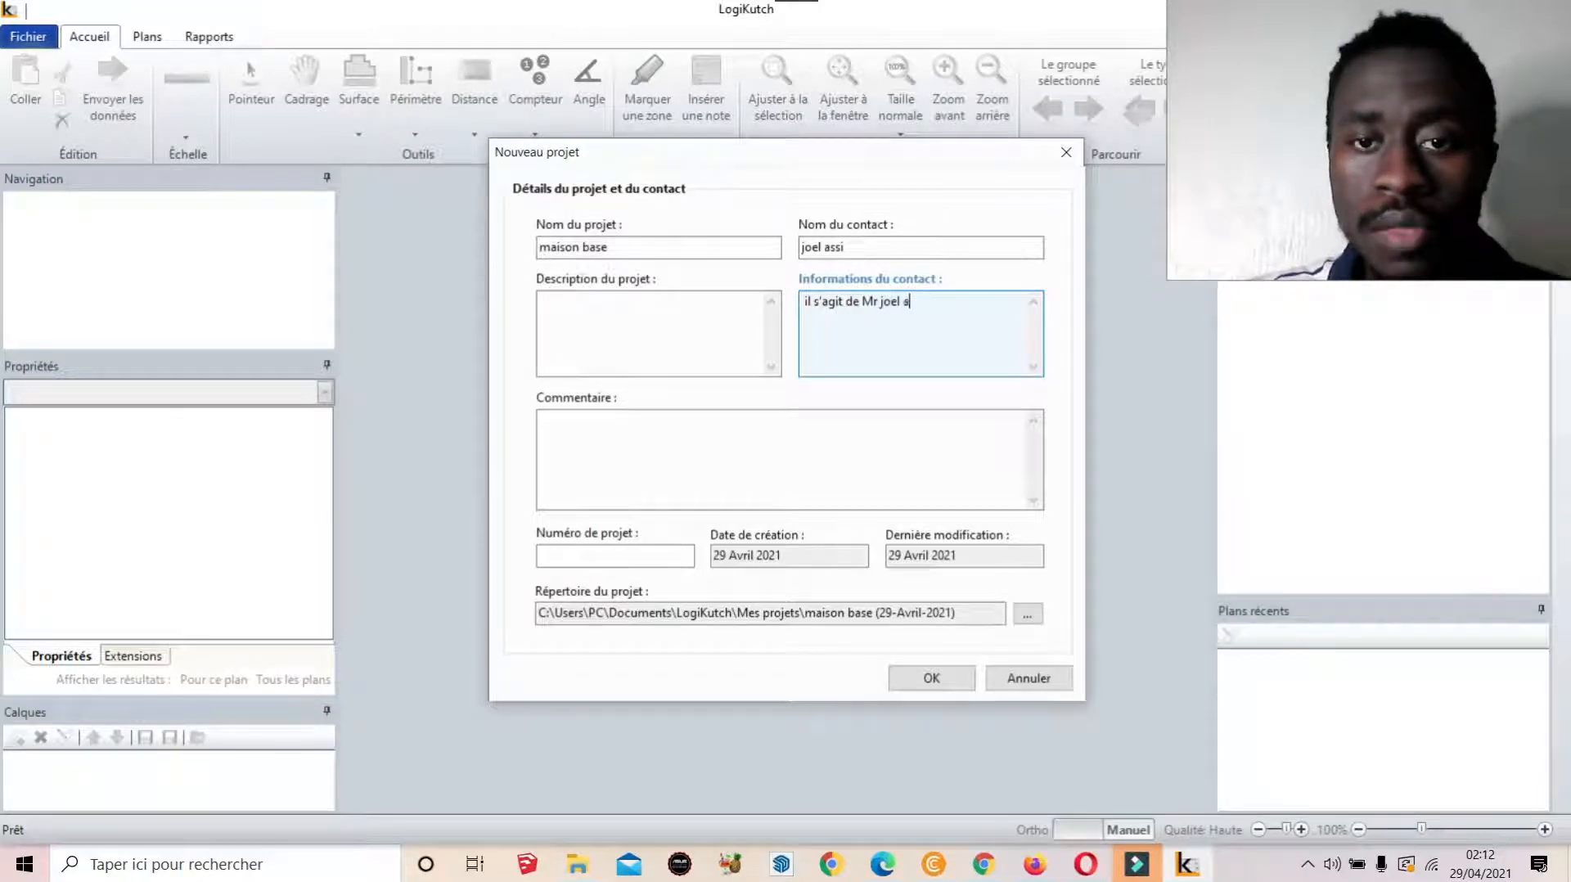
text( qu)
key(BackSpace)
key(BackSpace)
key(BackSpace)
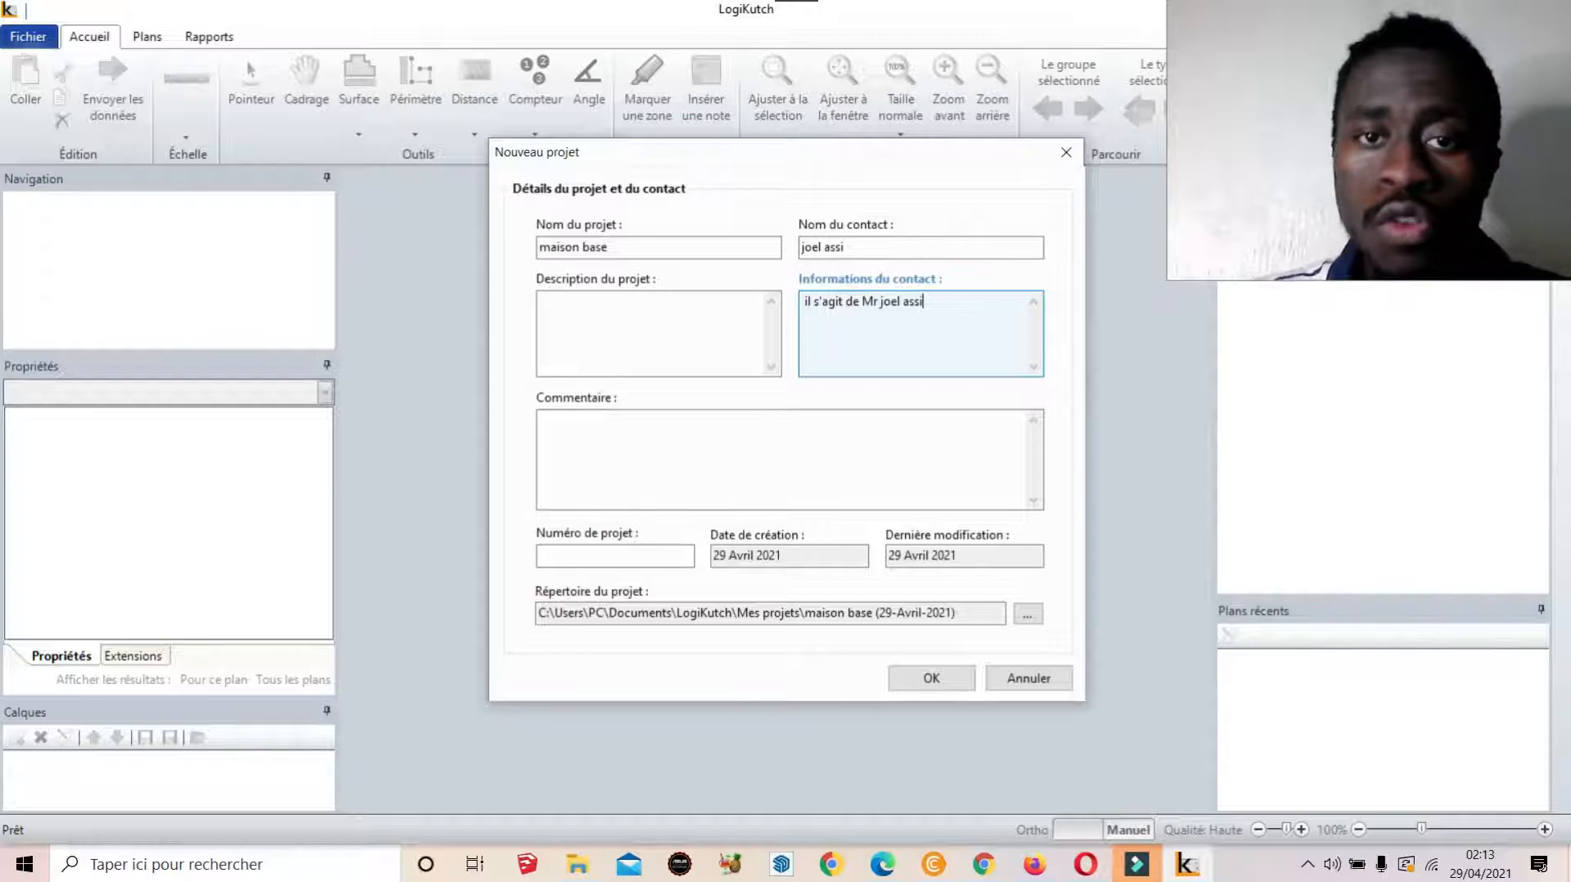
click(598, 456)
click(617, 552)
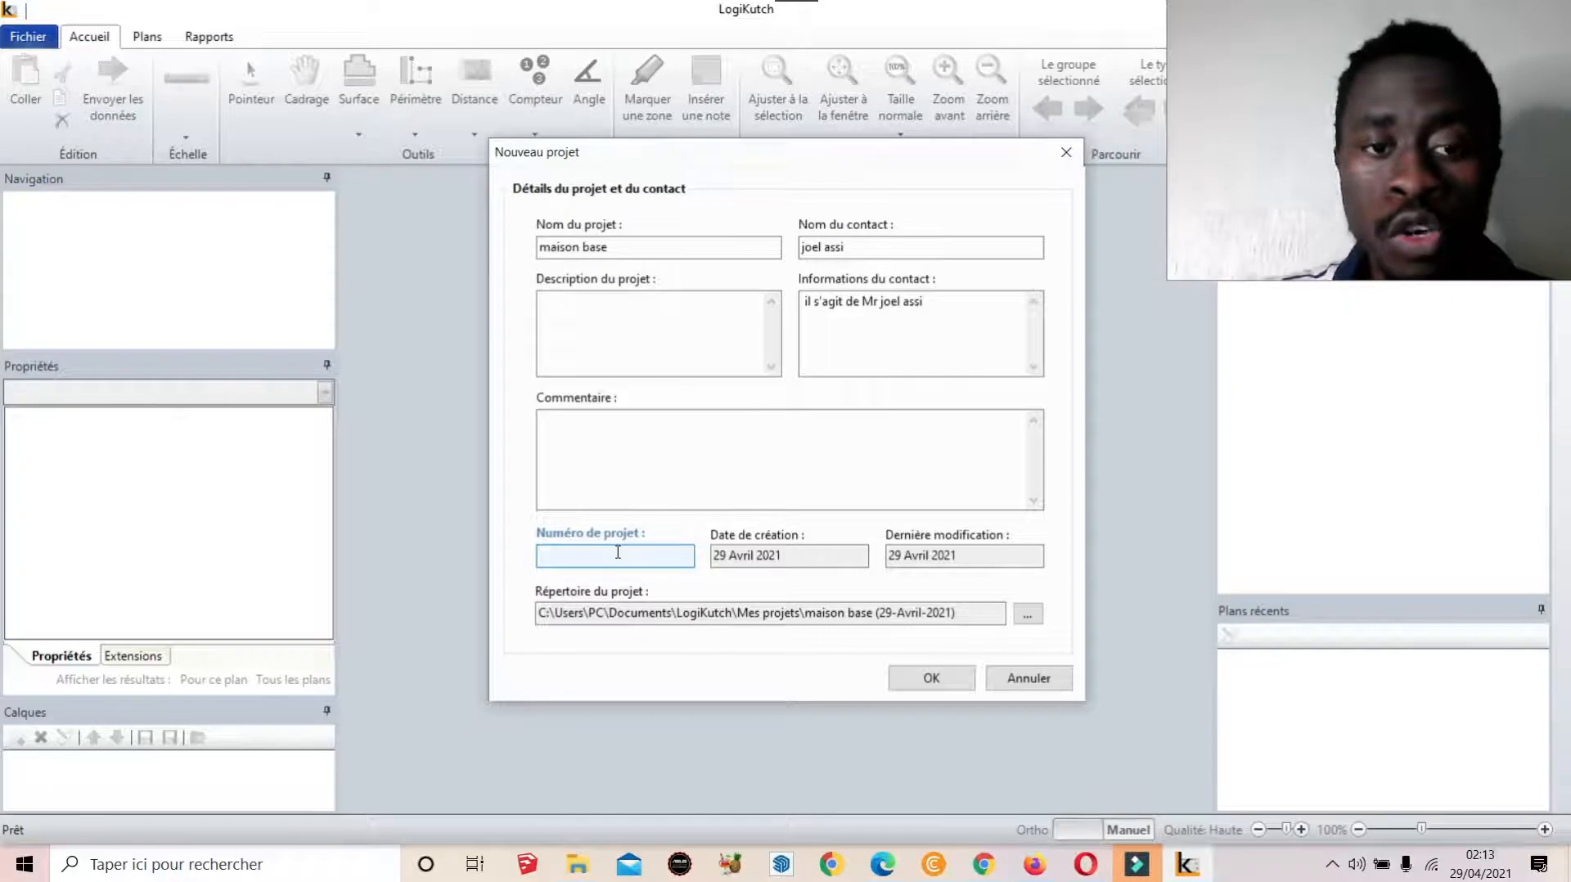
text(1)
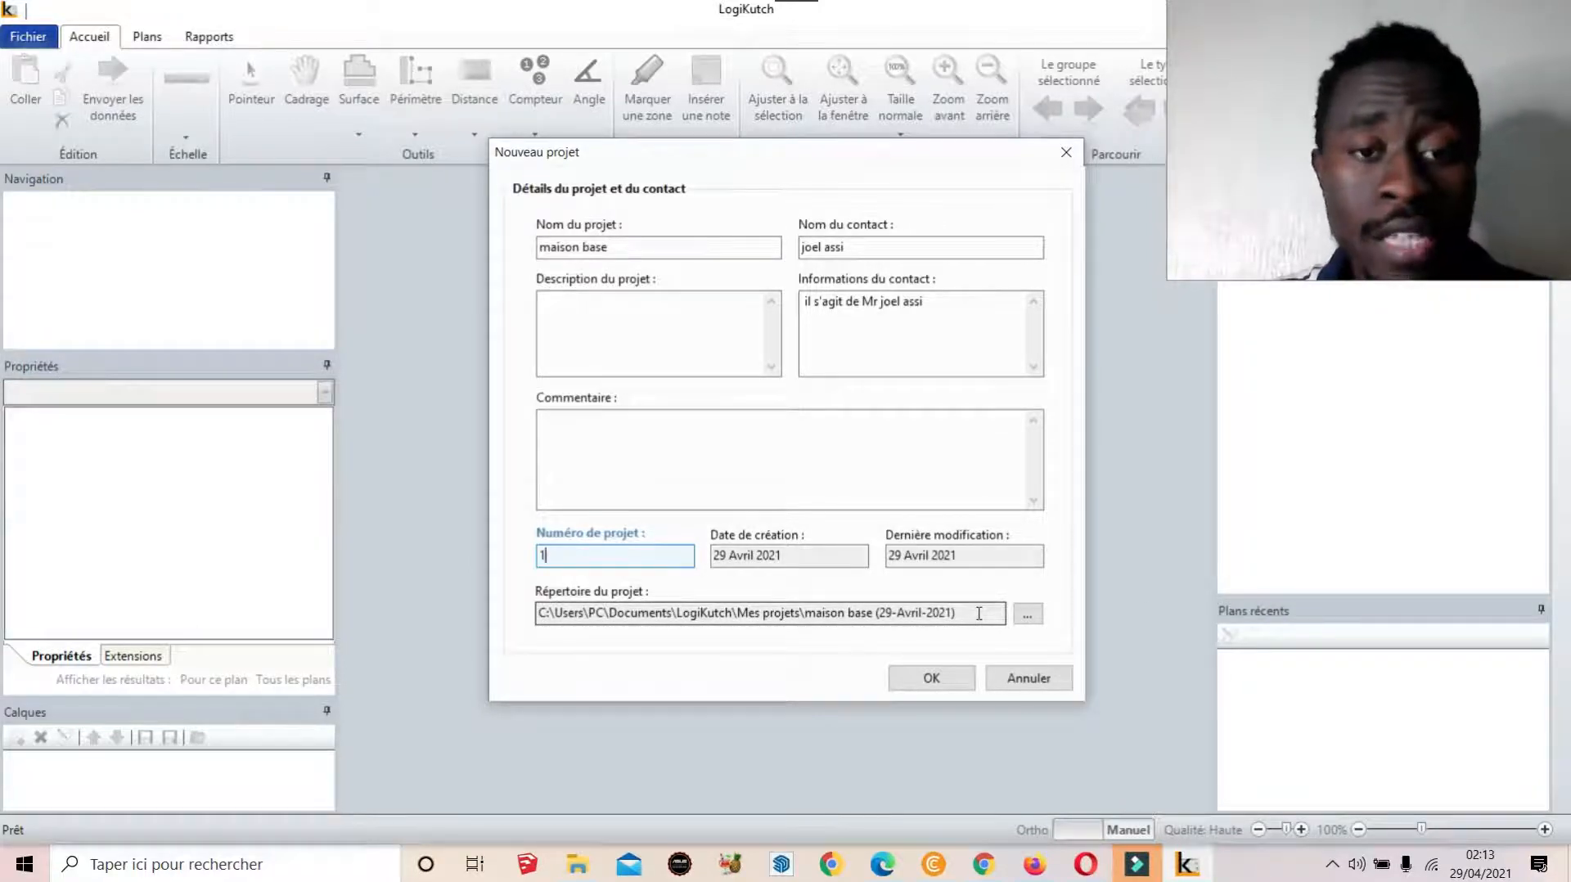
click(932, 679)
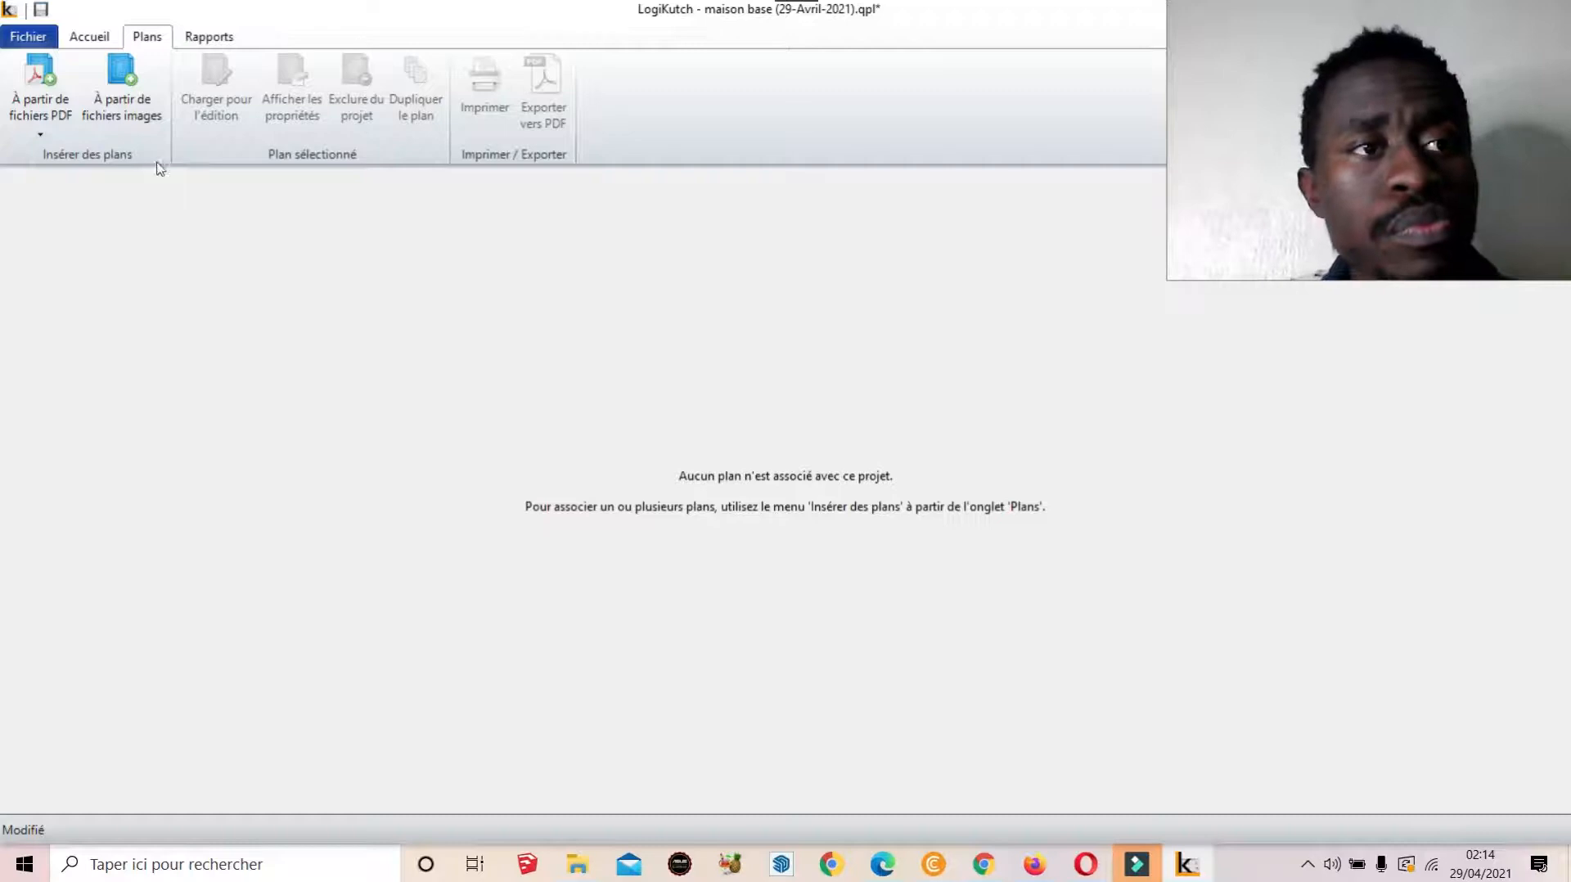
Import 3.pdf from the pdf folder as a plan
click(56, 111)
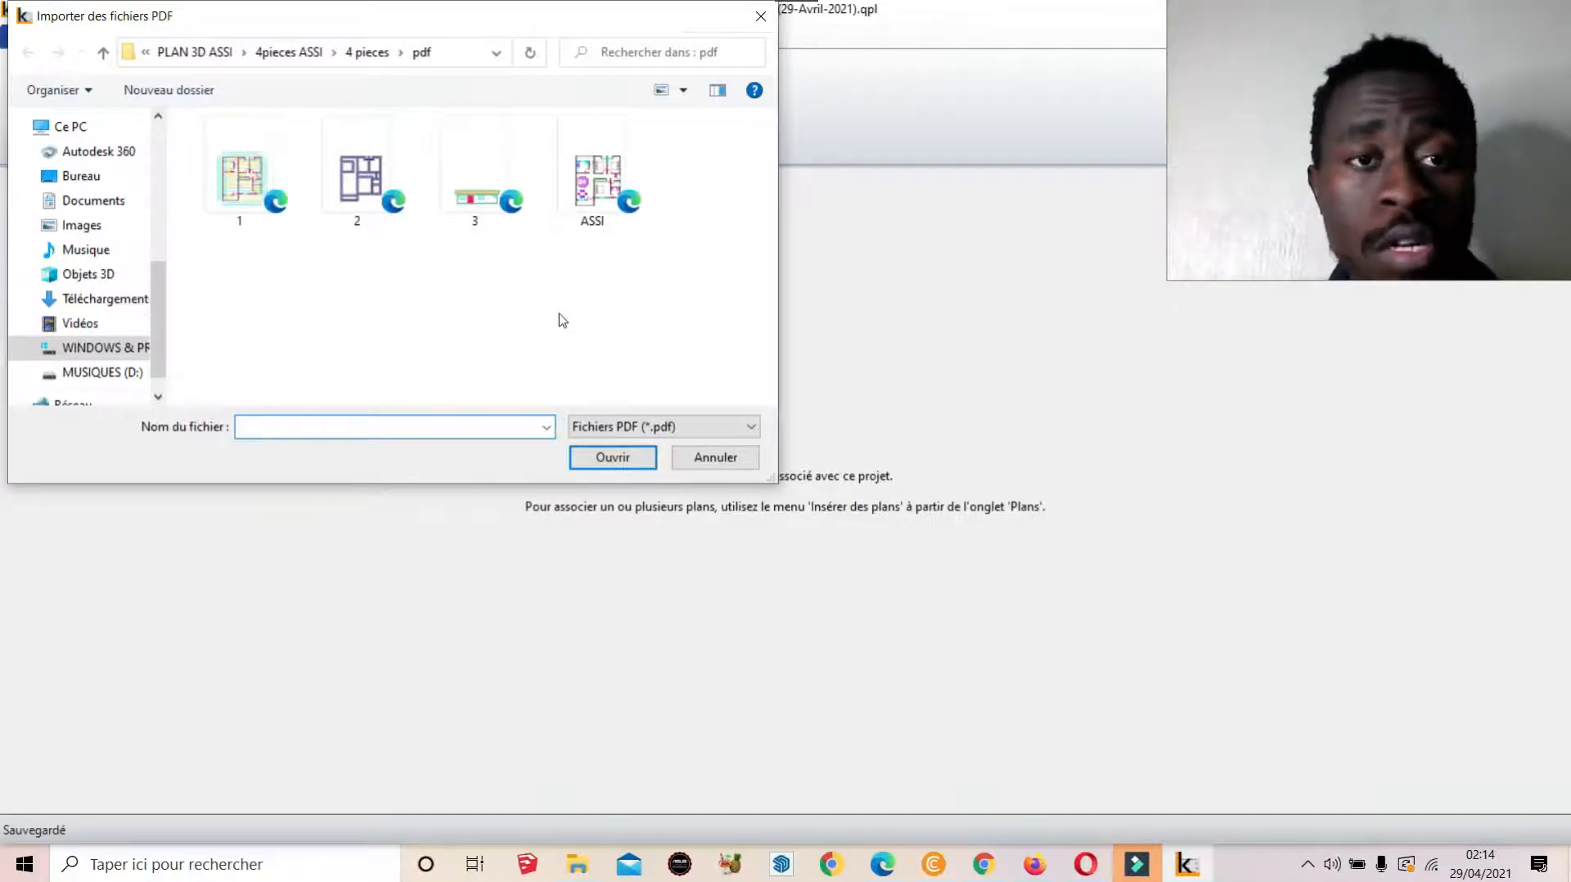
click(477, 176)
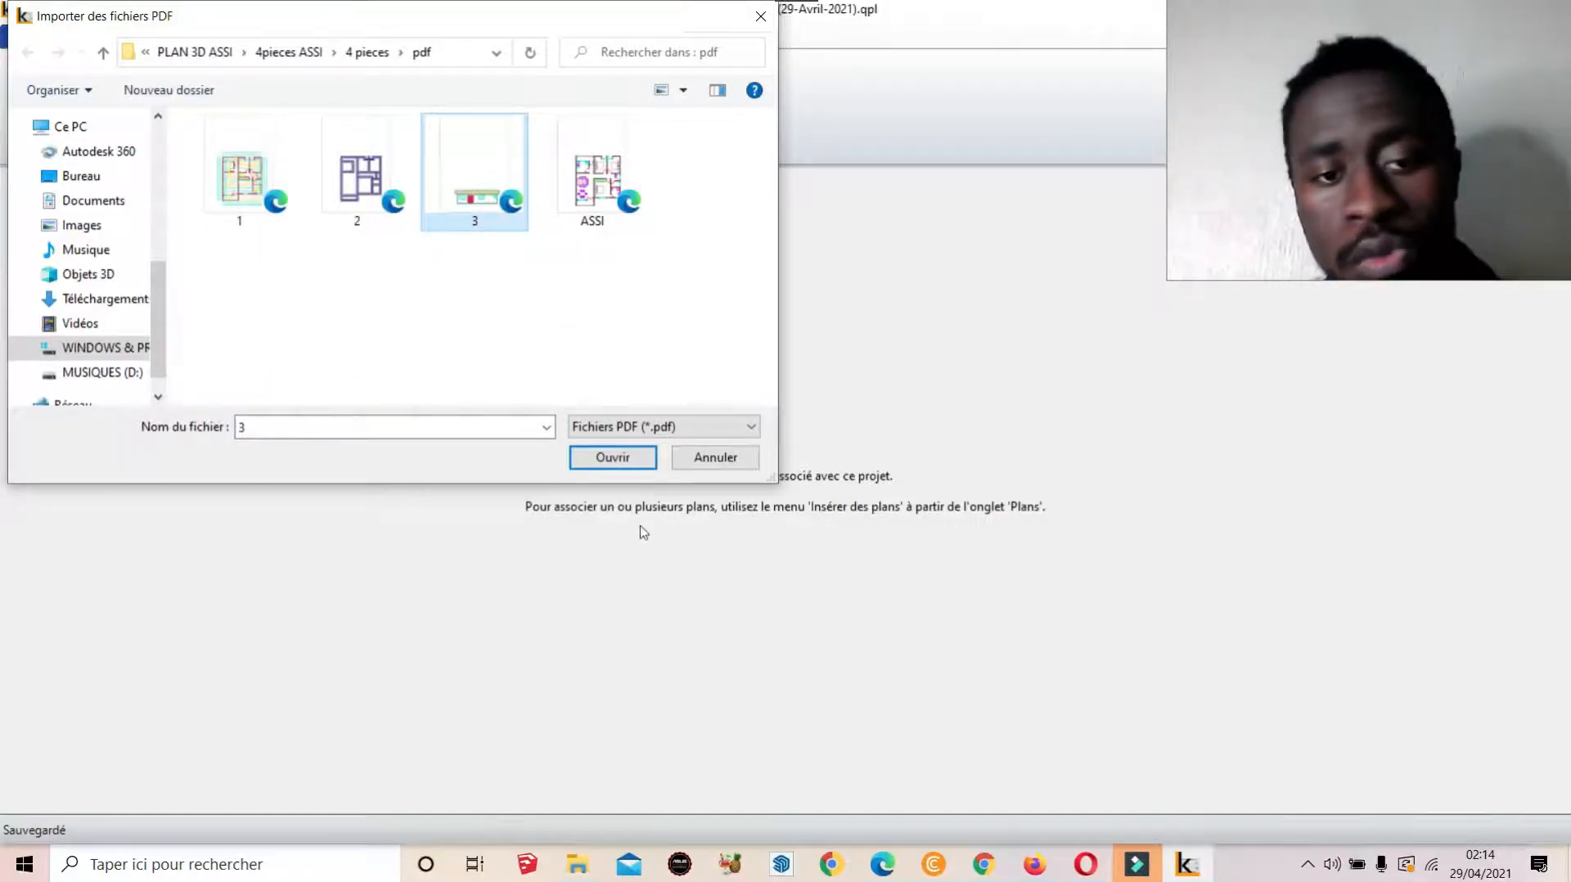
click(615, 458)
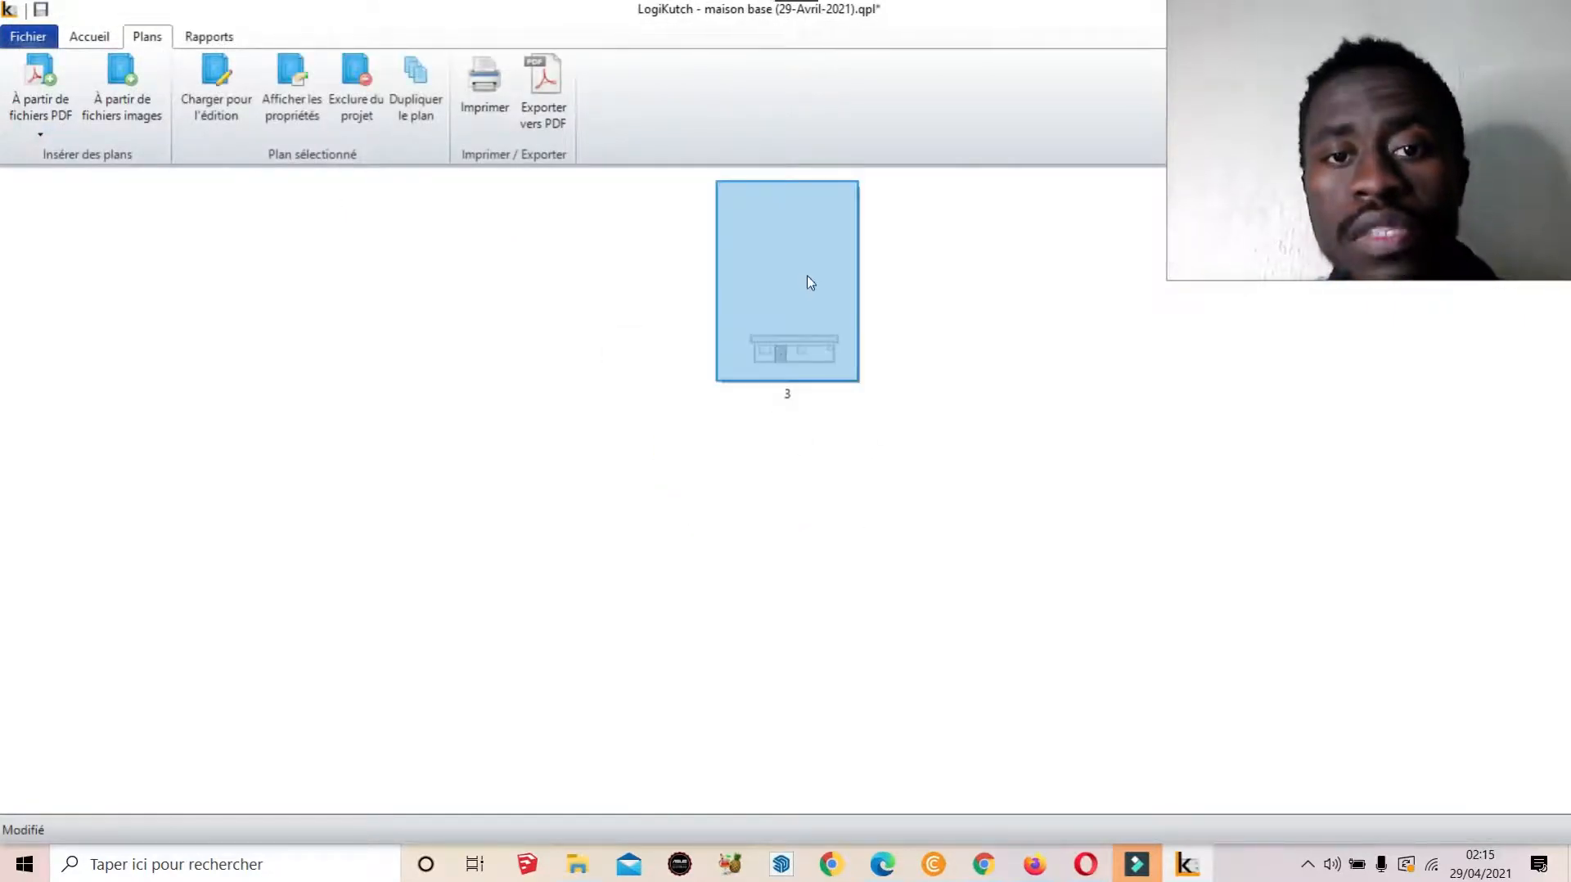
Open plan 3, keeping its original orientation and dismissing the no-scale warning
double_click(840, 302)
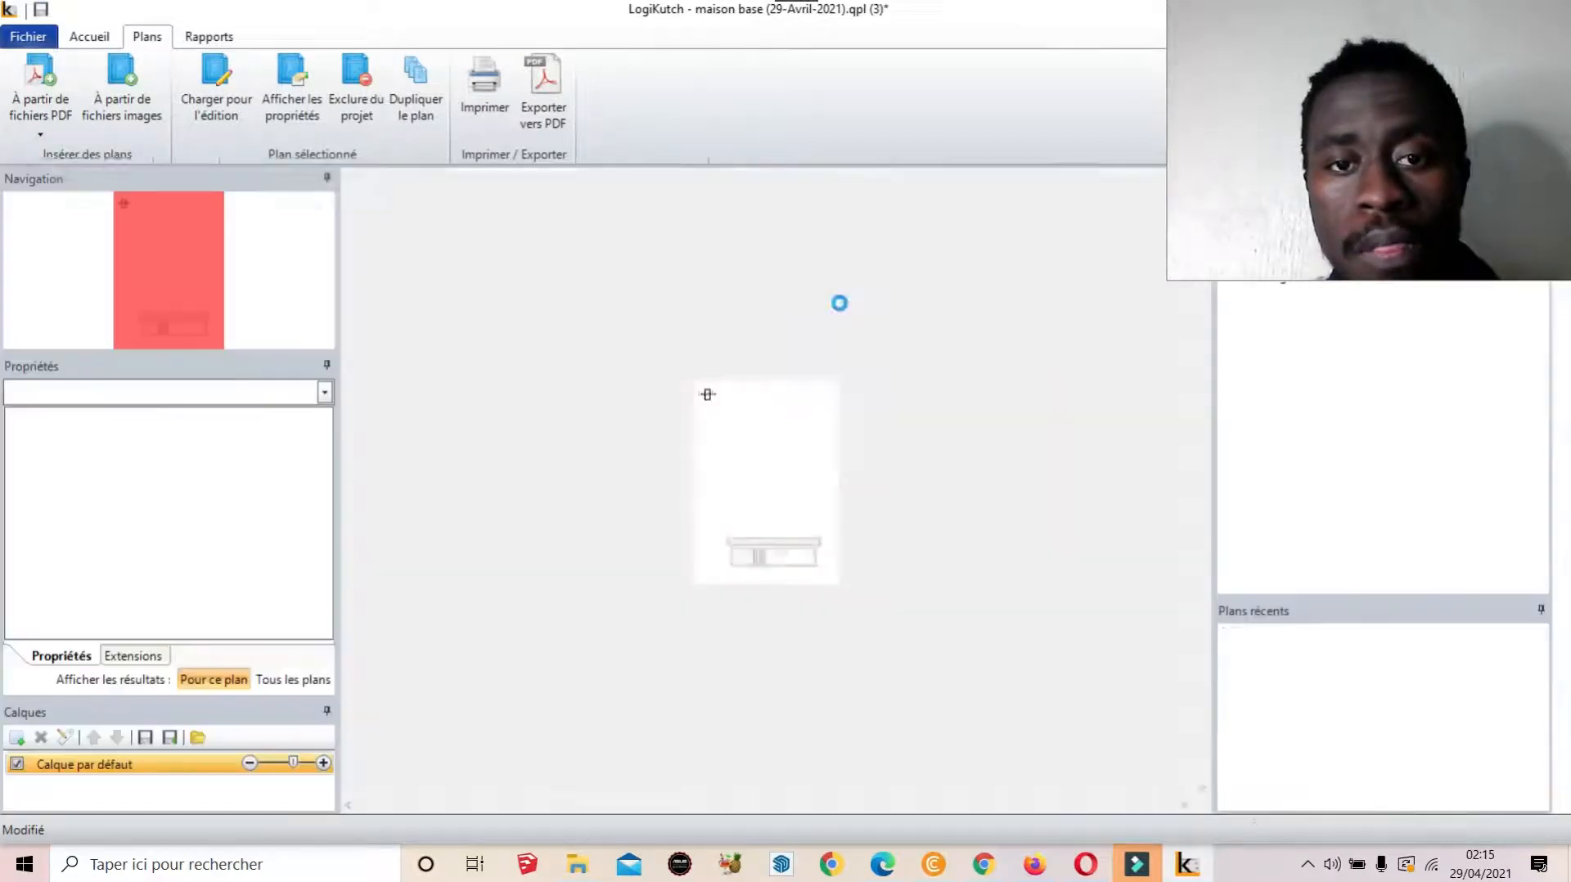
click(859, 531)
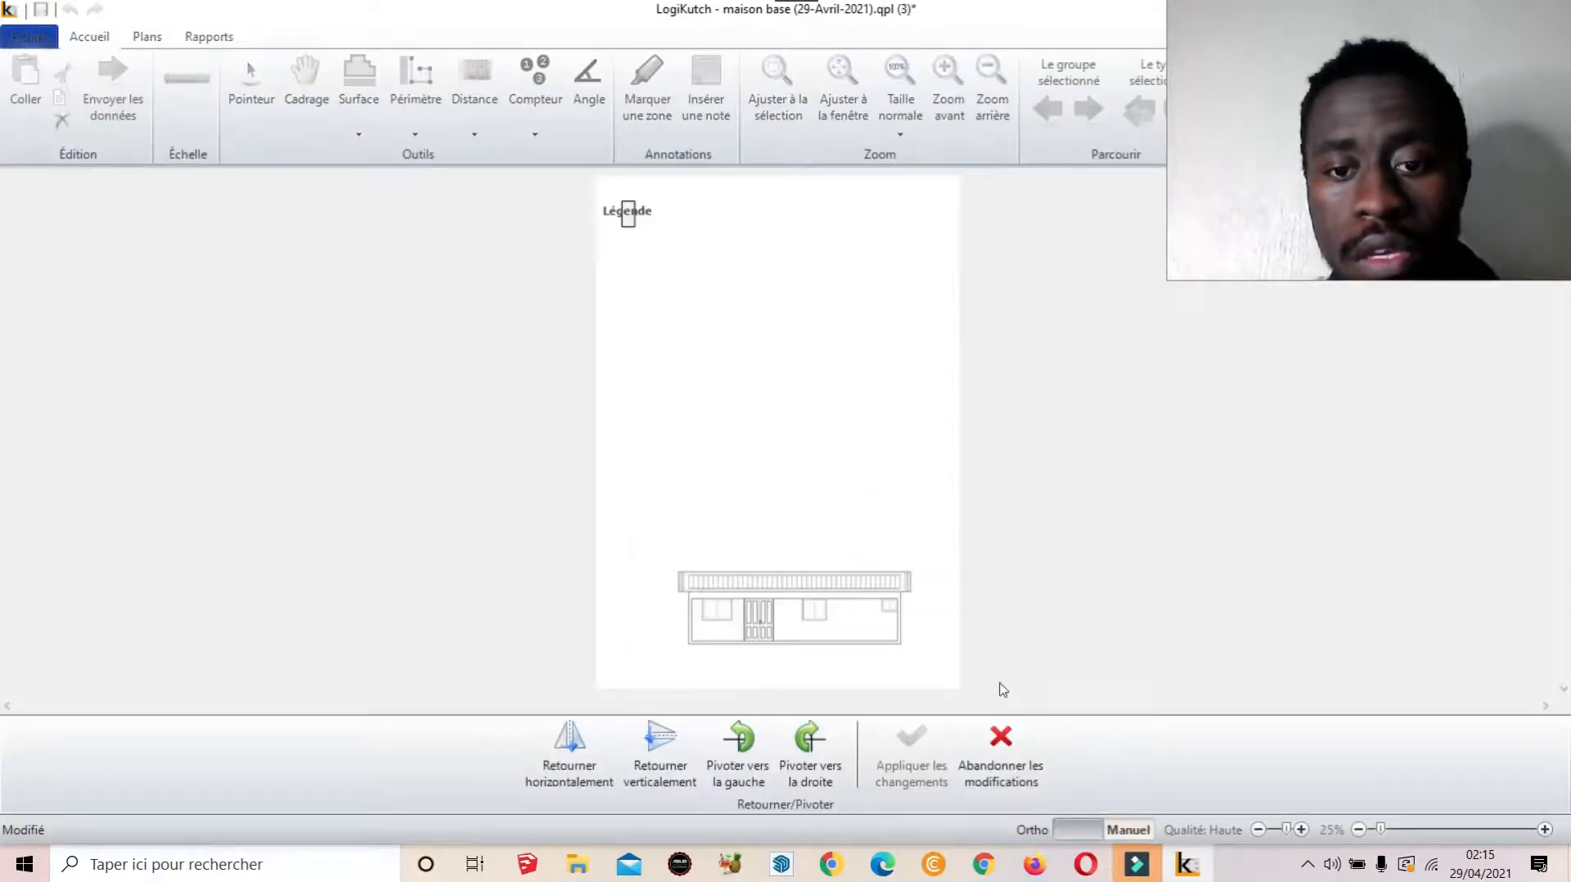
click(991, 743)
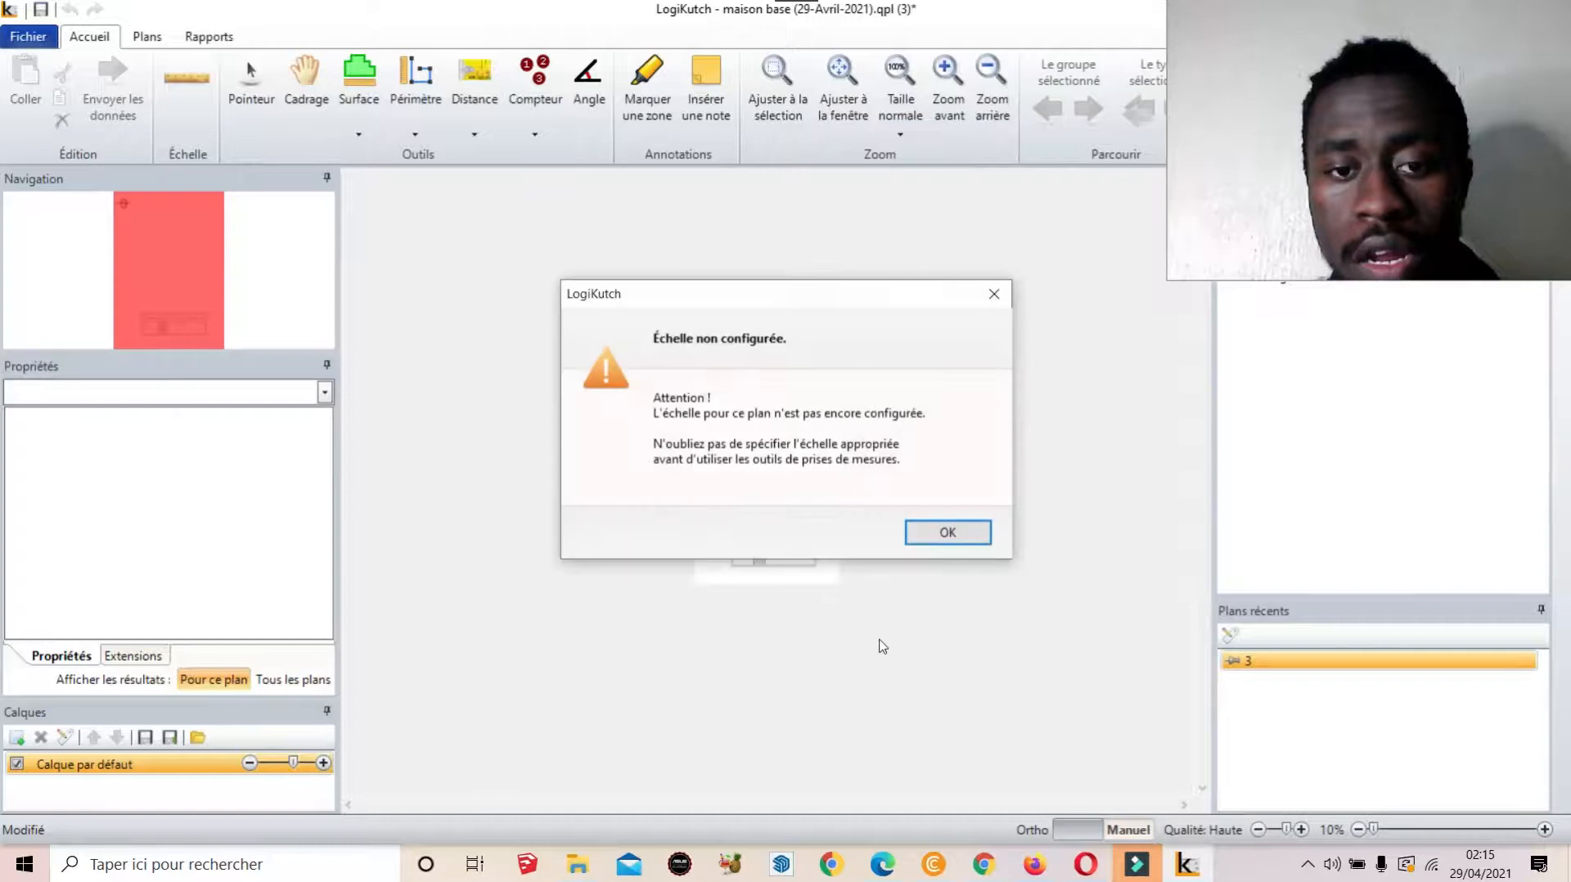
click(946, 532)
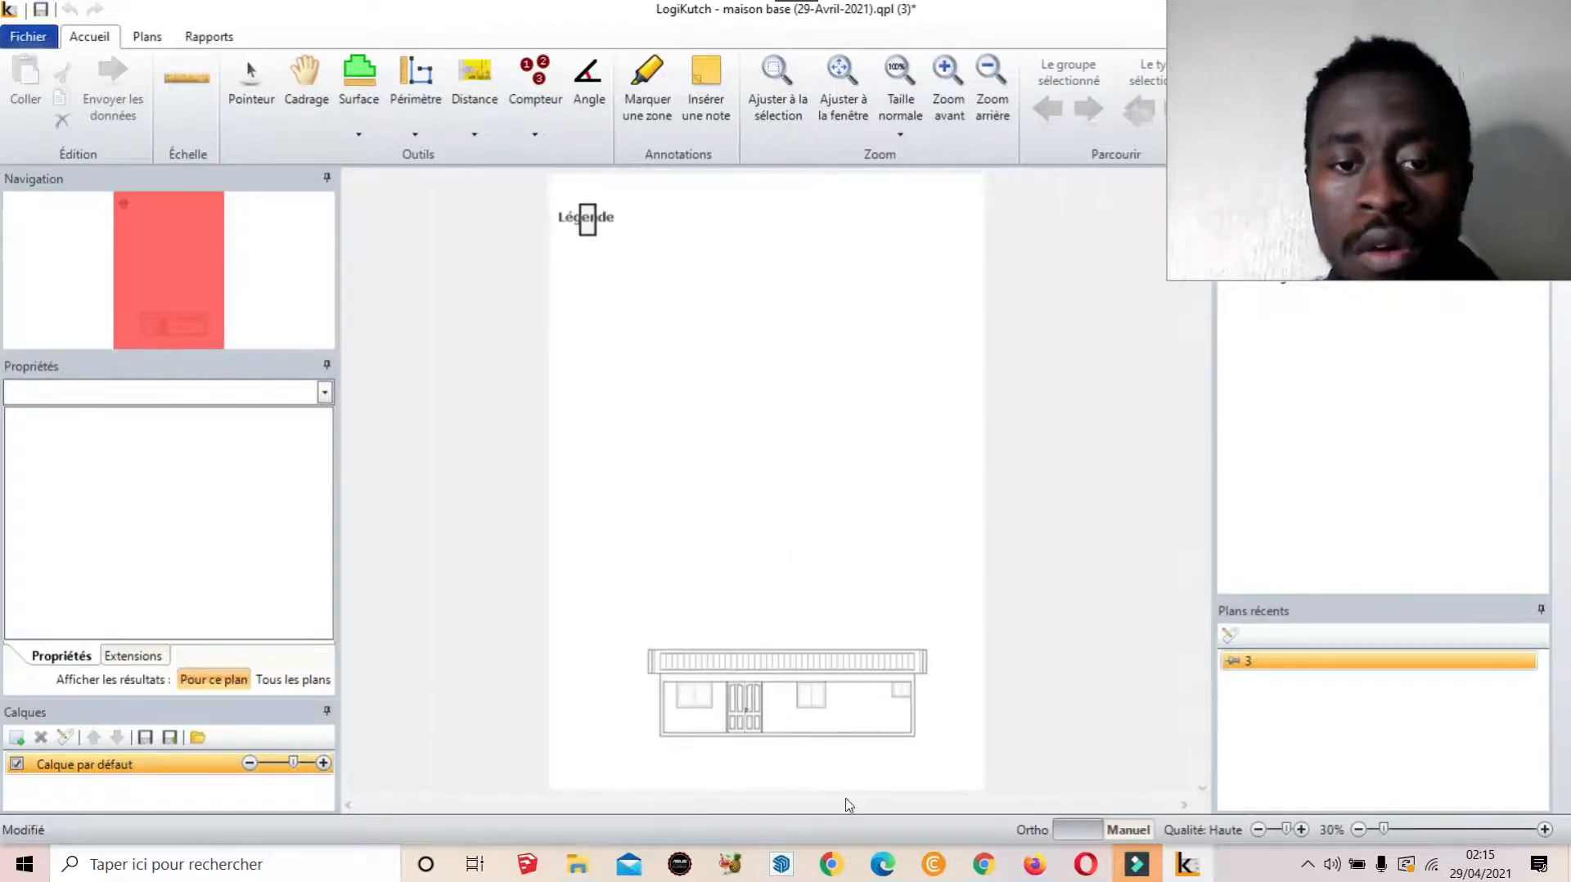
Zoom in on the facade elevation and bring up the Ajustement de l'échelle dialog
scroll(845, 753, up, 4)
scroll(810, 687, down, 3)
scroll(893, 698, up, 3)
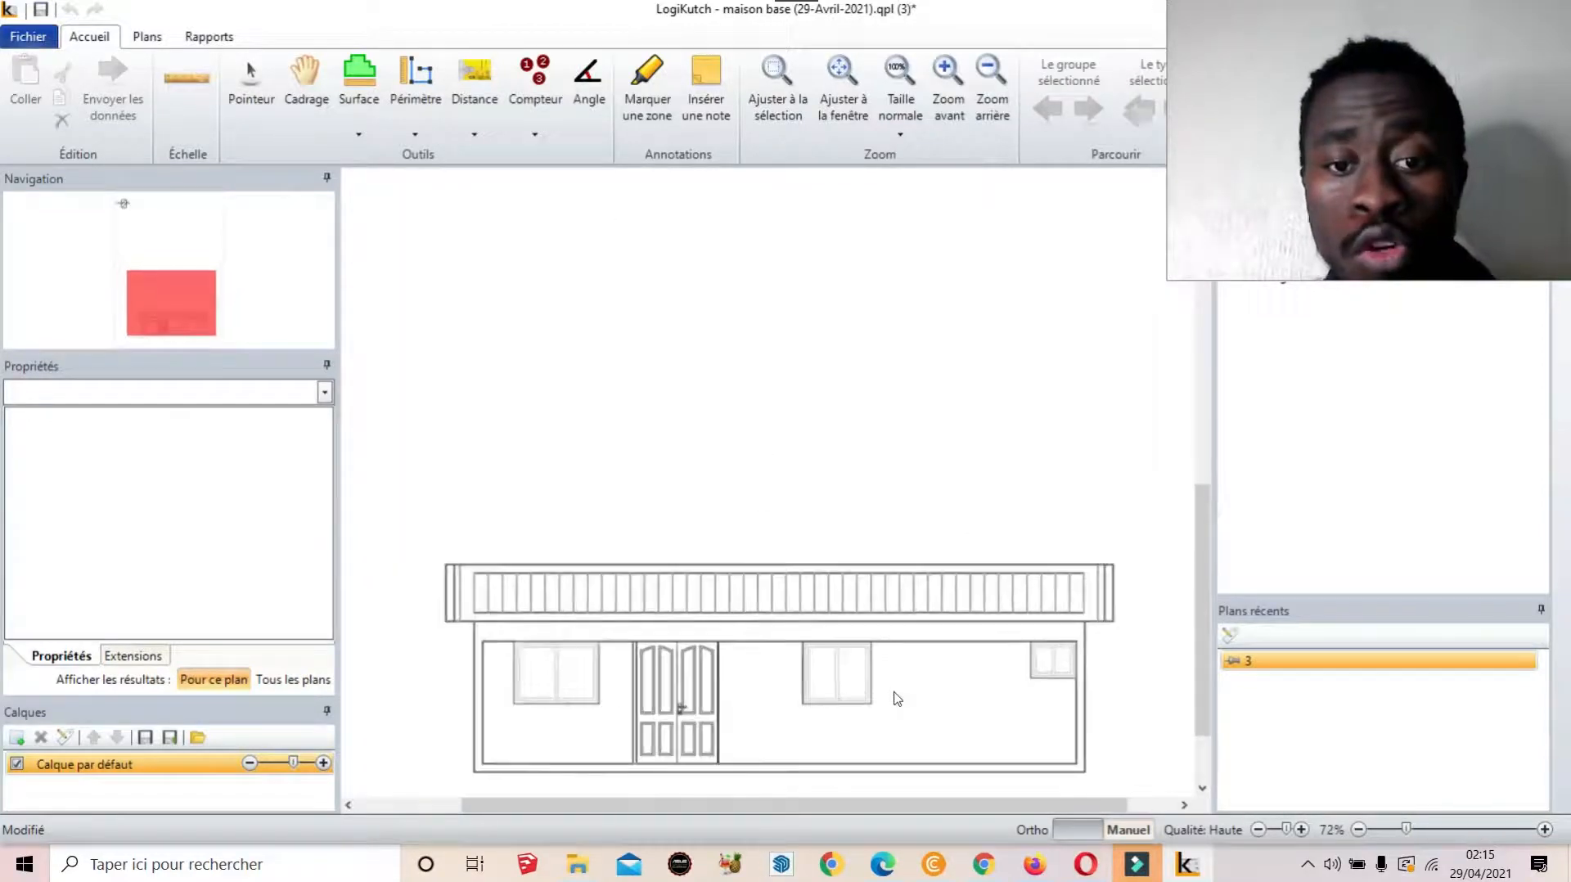
drag(1202, 555, 1237, 660)
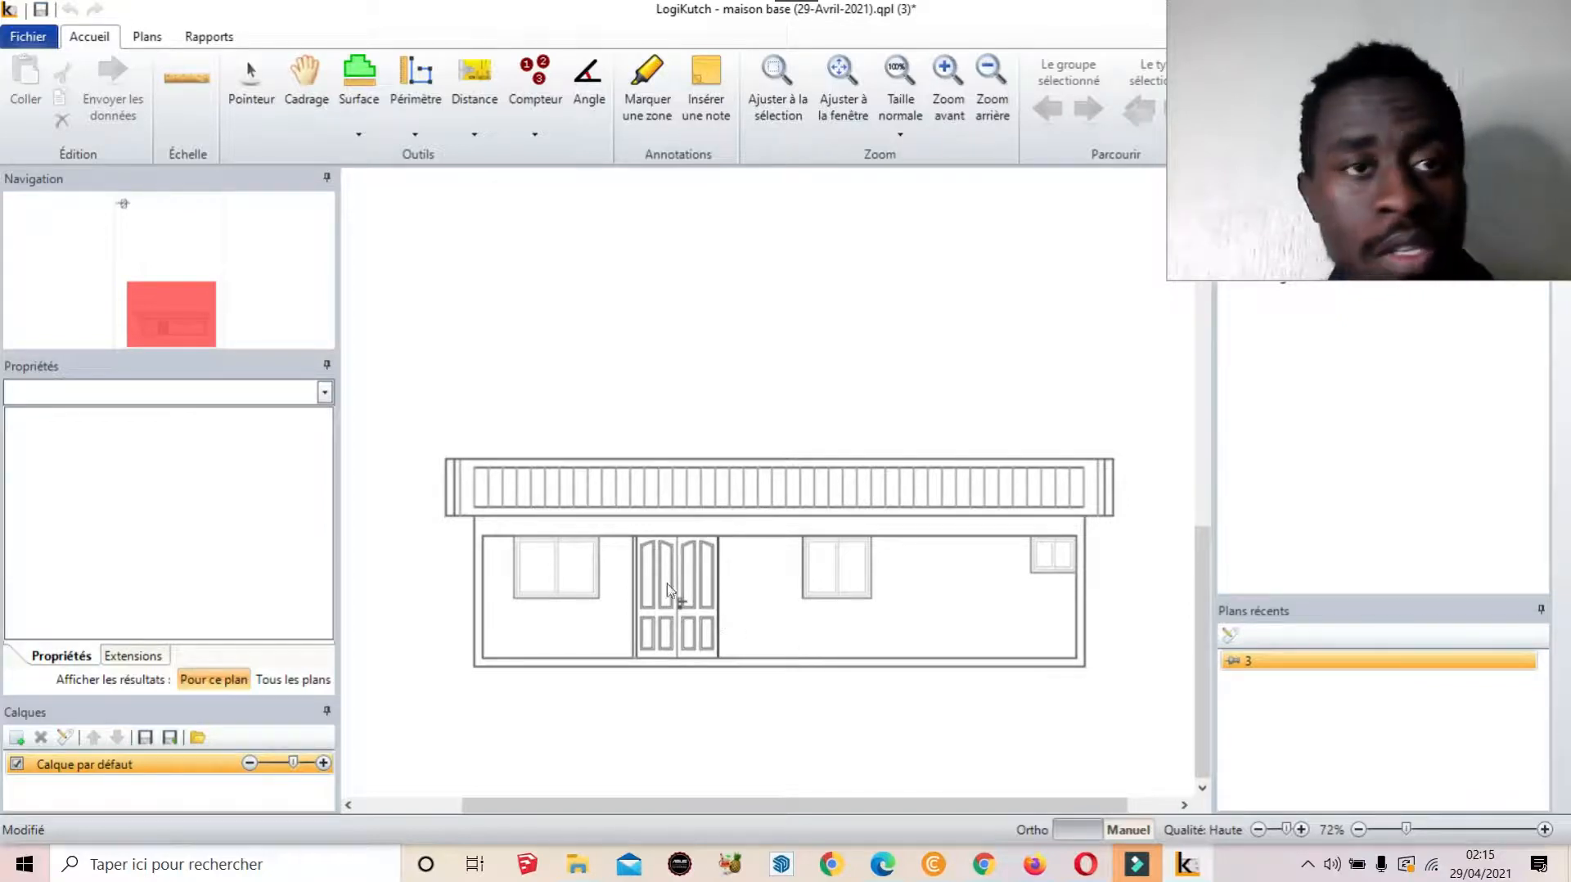
click(183, 125)
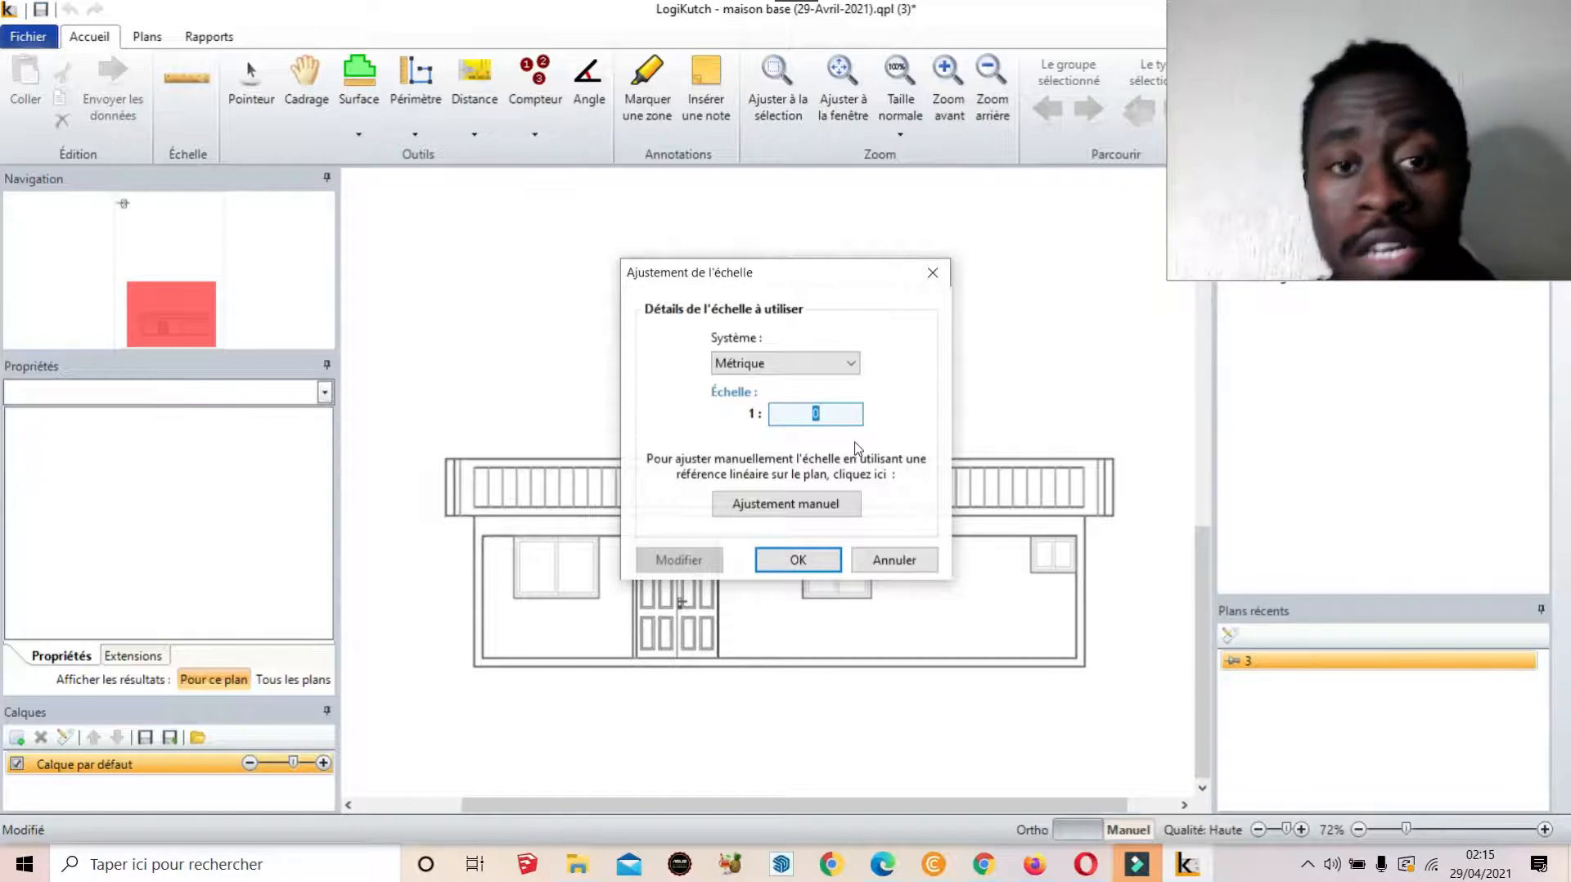
click(806, 362)
click(812, 384)
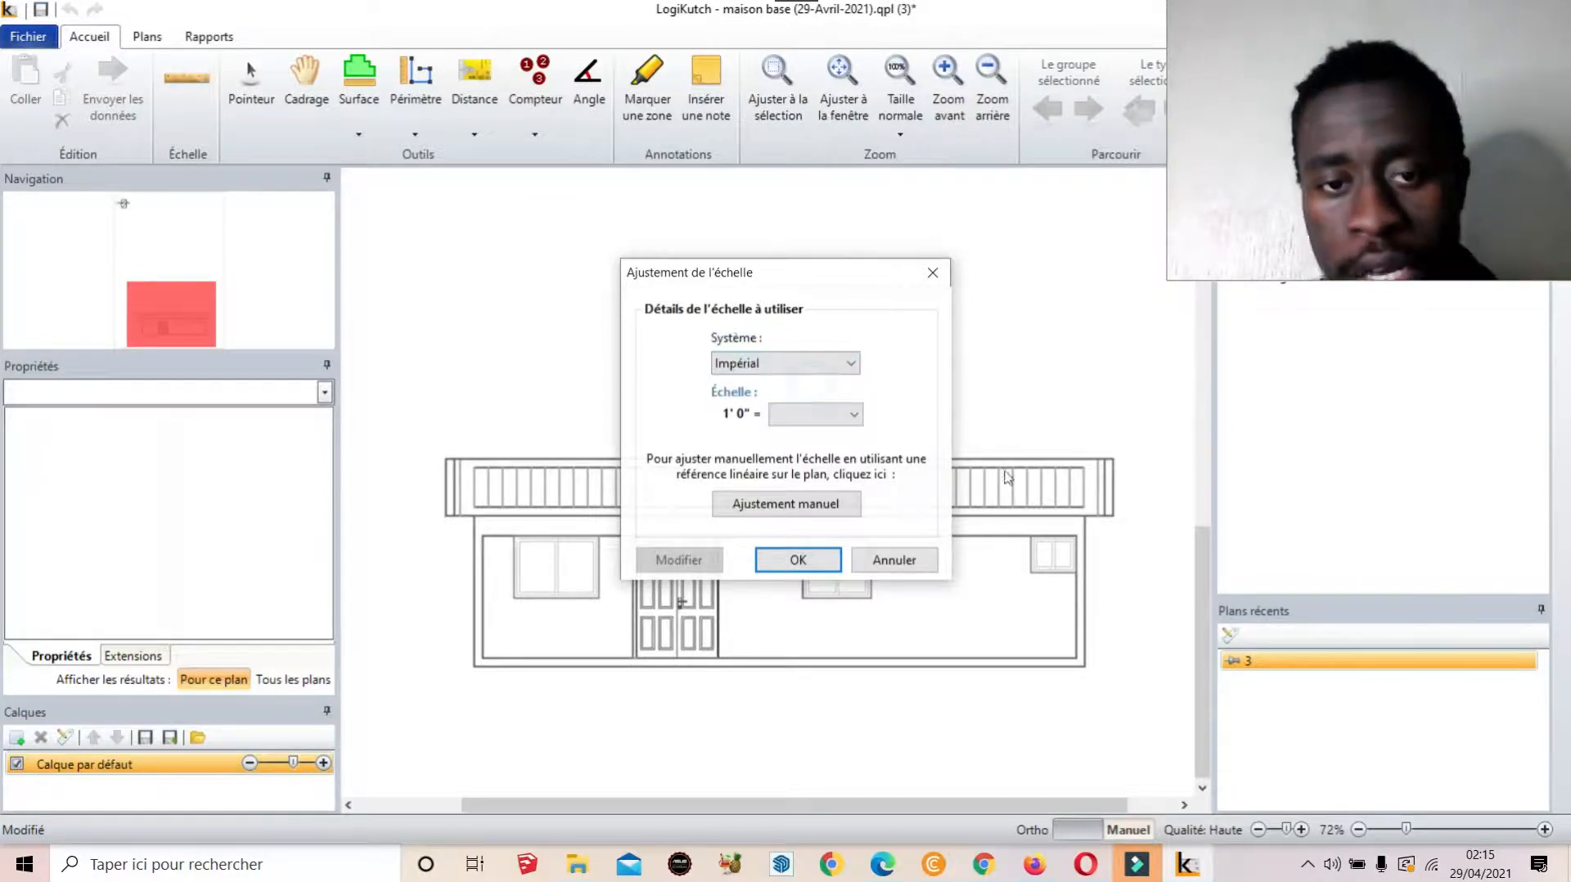
click(807, 414)
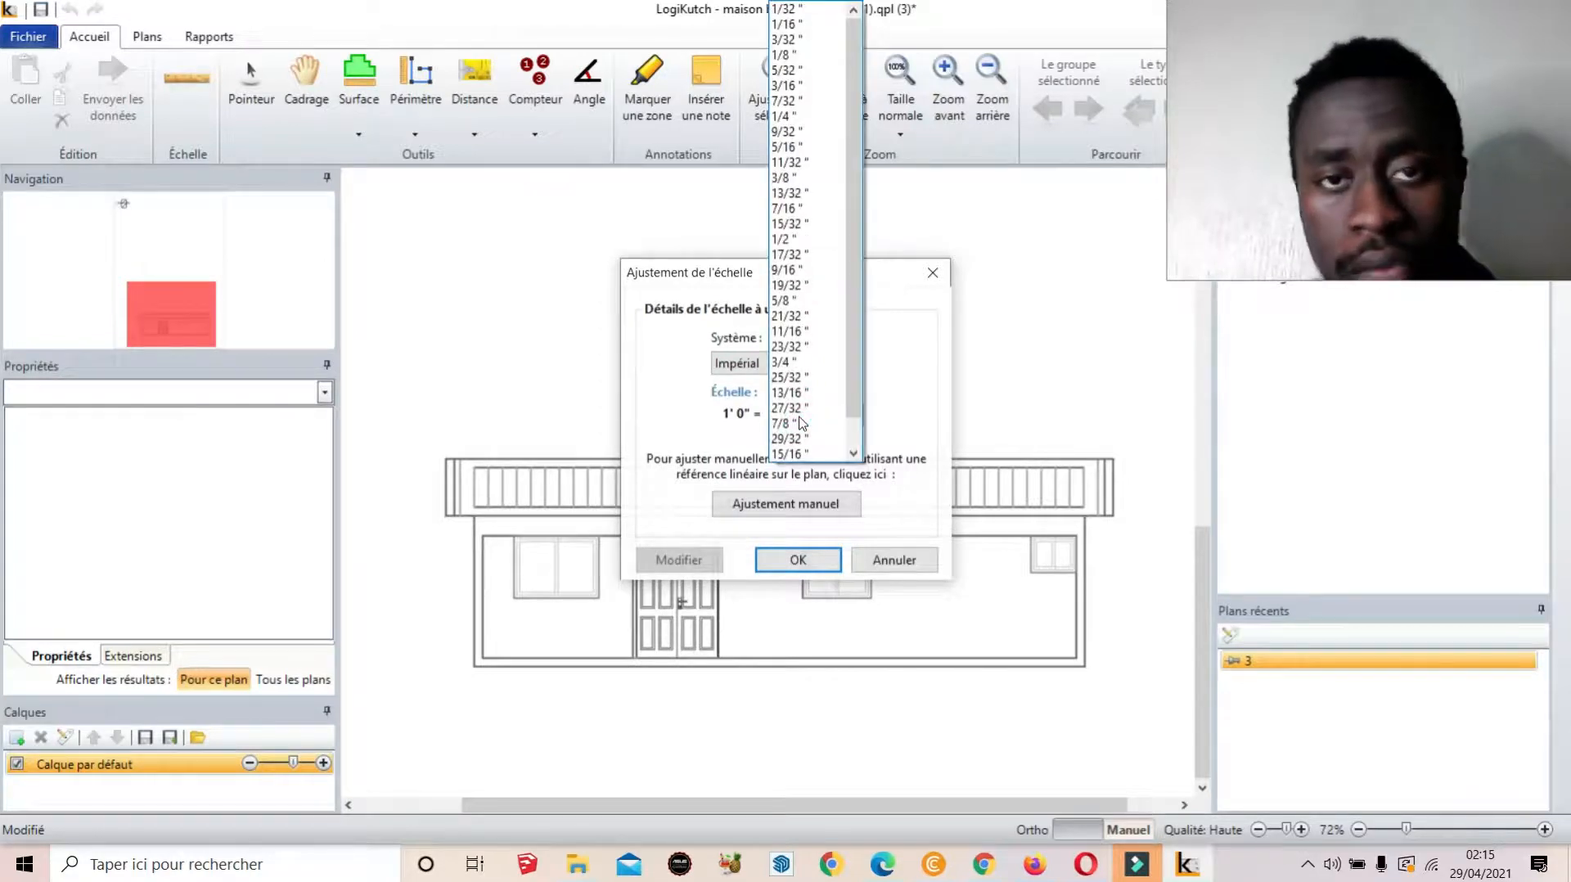
click(814, 120)
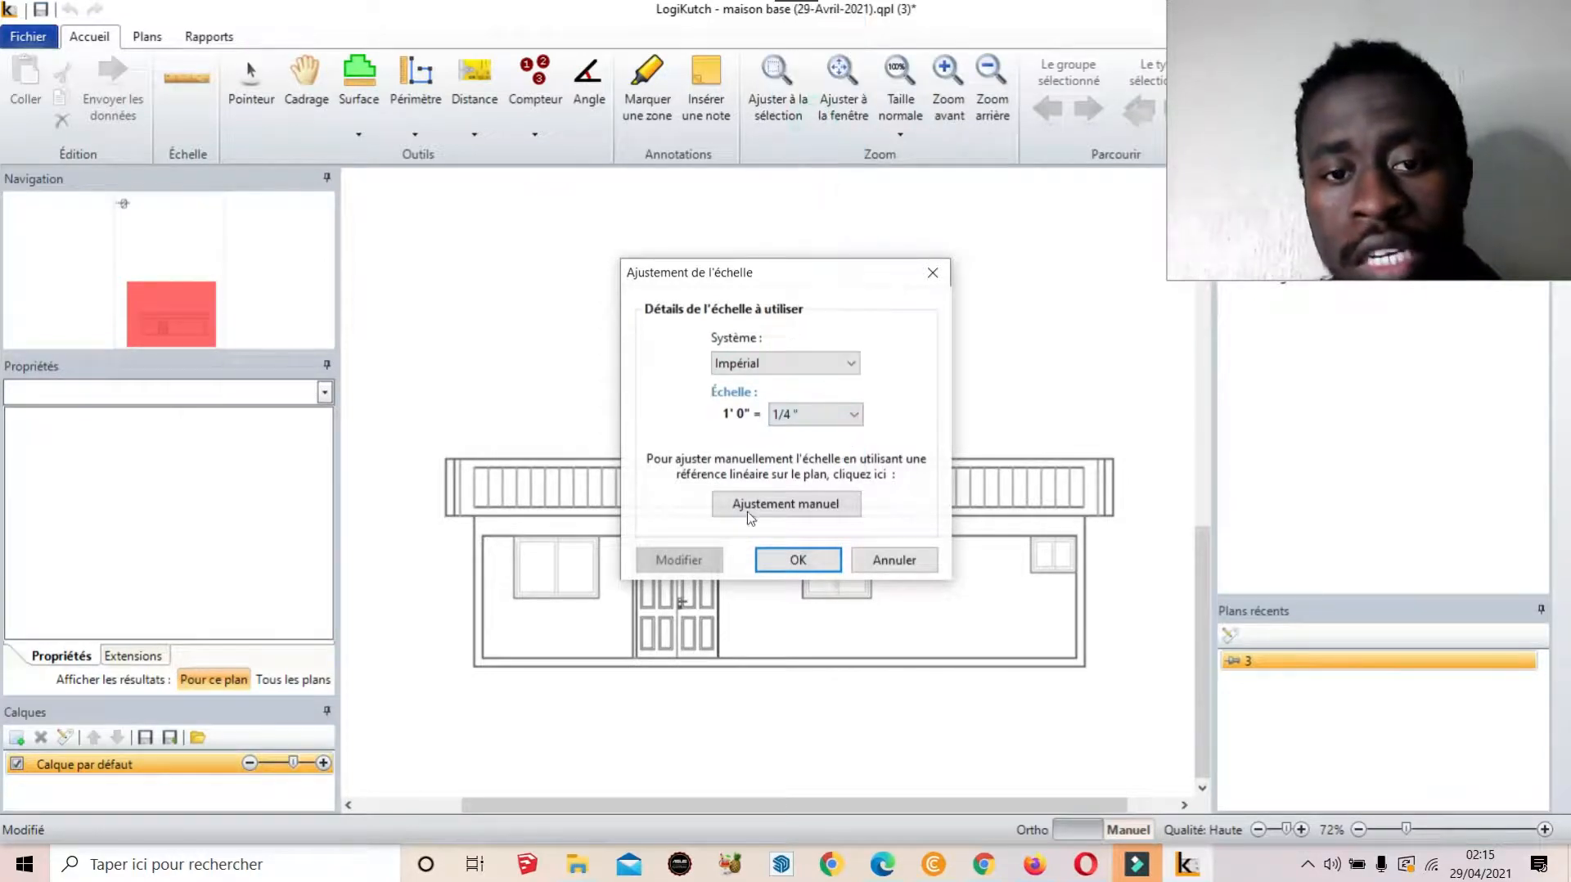
click(800, 565)
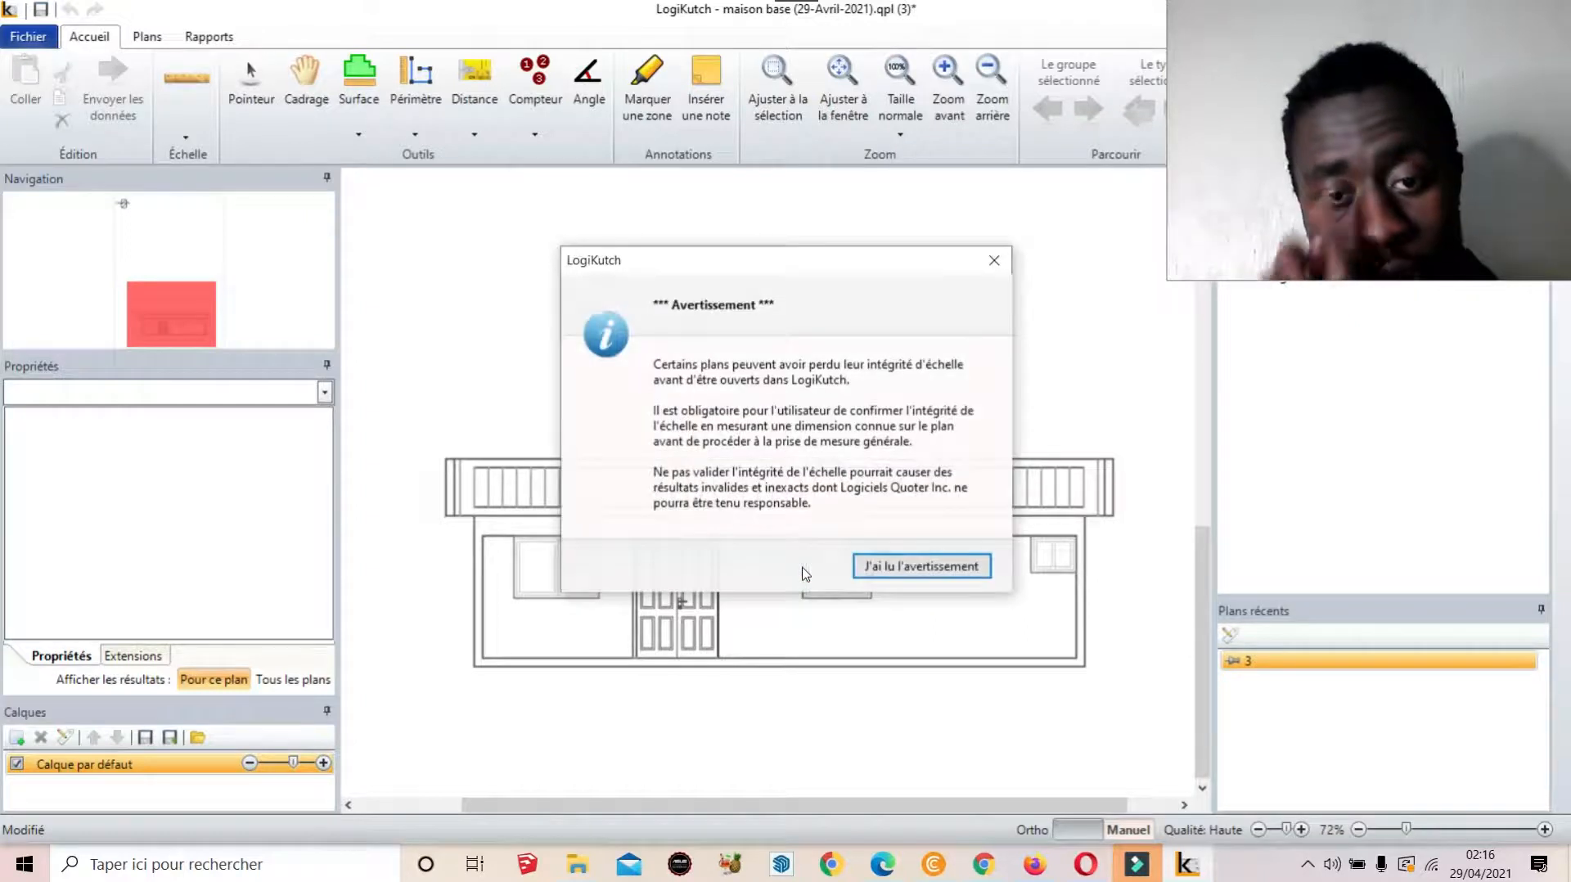
click(994, 260)
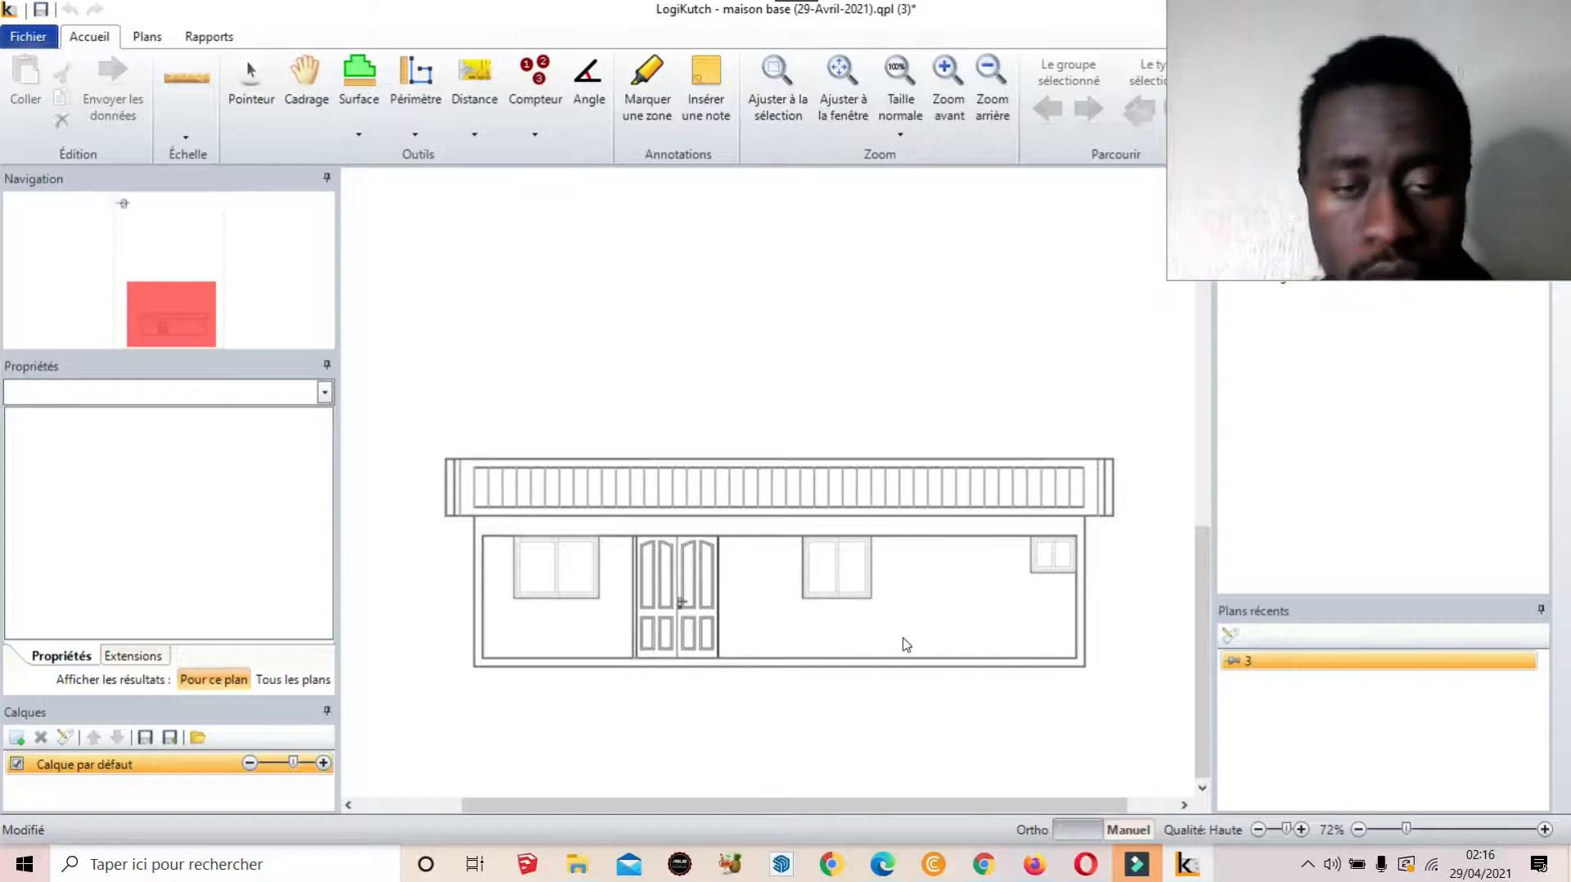
scroll(905, 642, up, 1)
scroll(900, 595, down, 2)
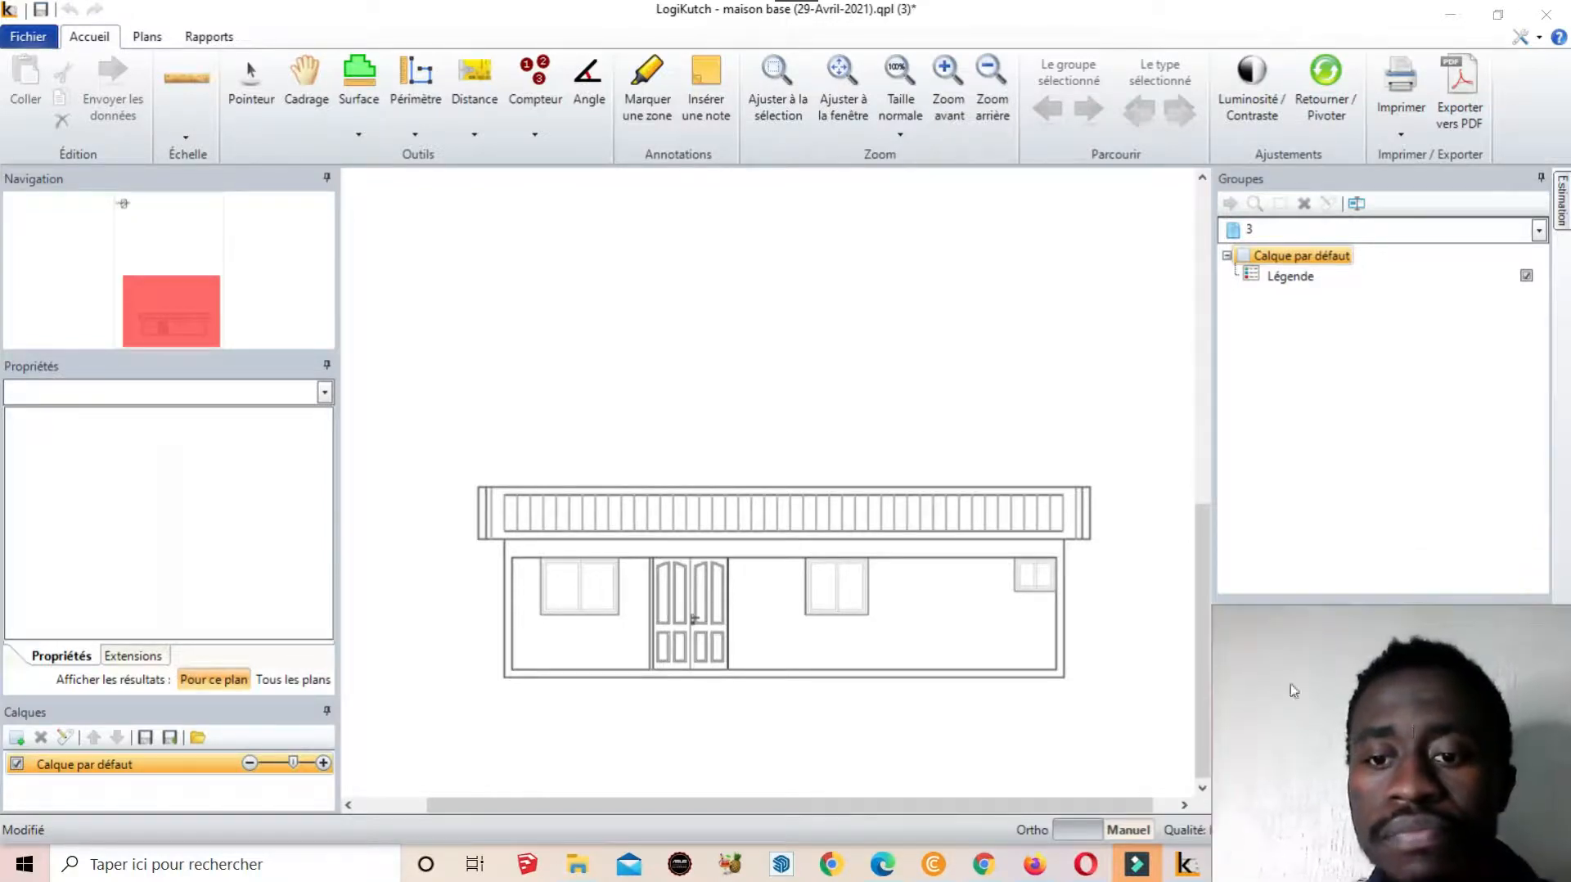
scroll(971, 702, up, 1)
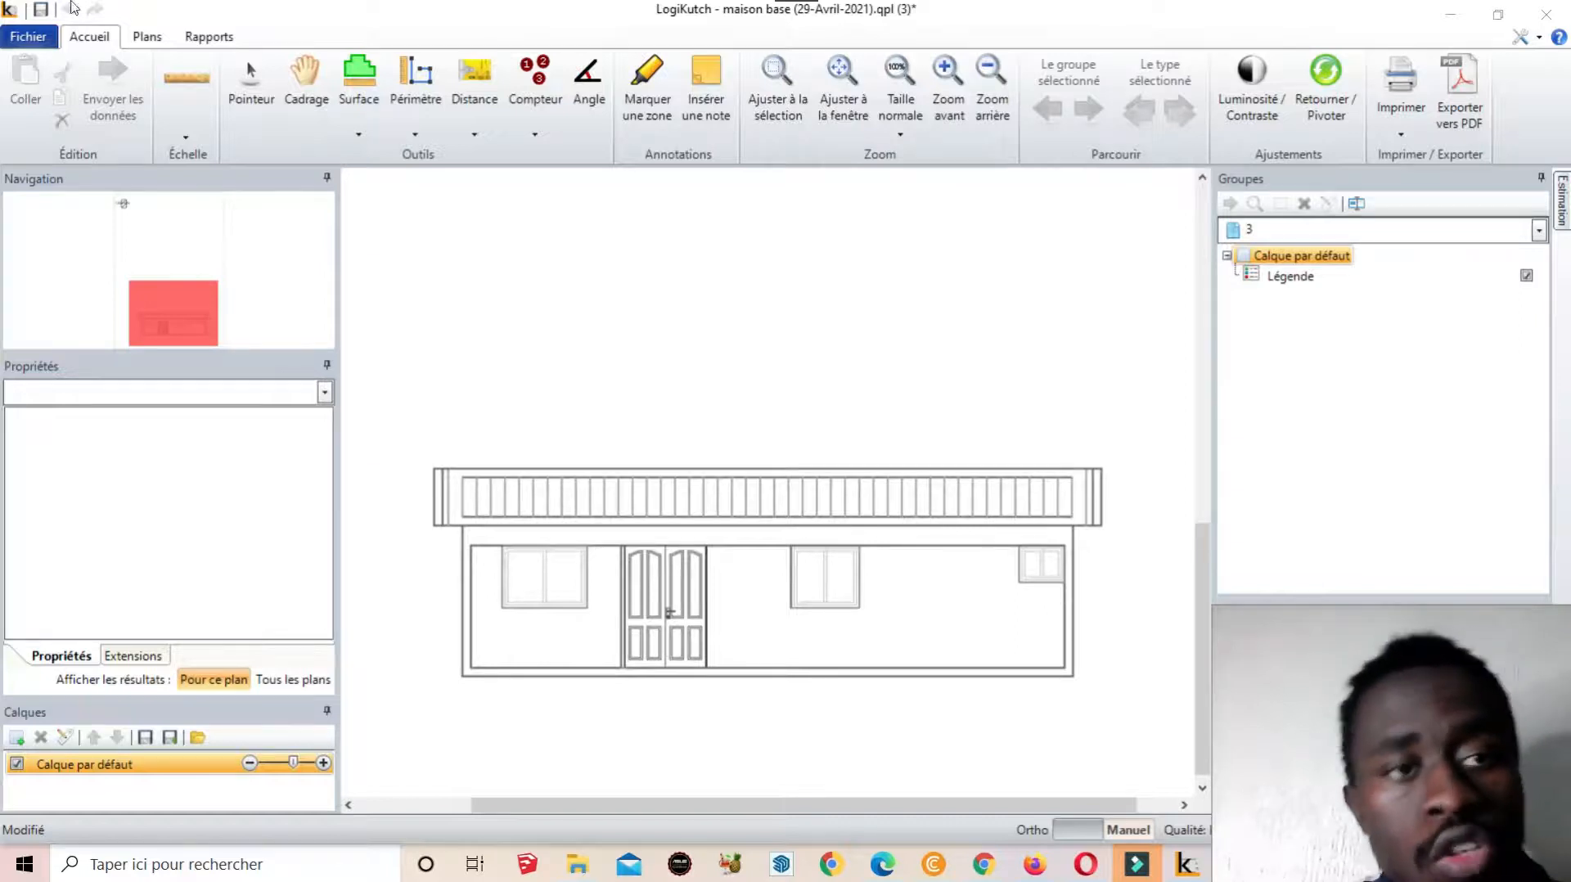
Create a surface named 'Surface mur 1' with colour Vert, Solide pattern and no slope
click(350, 119)
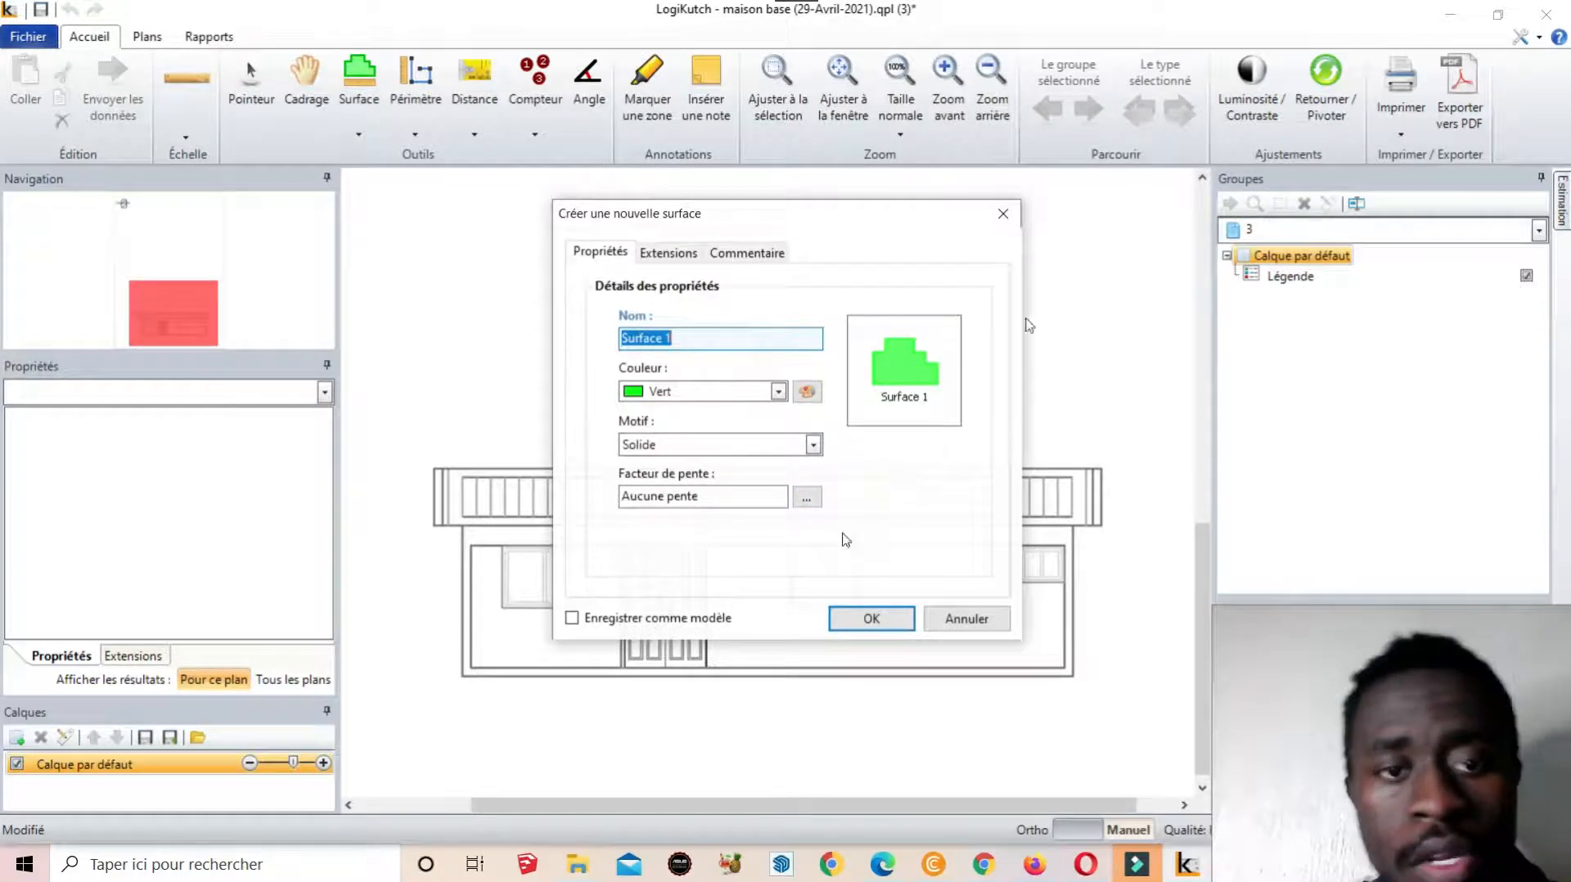
click(737, 340)
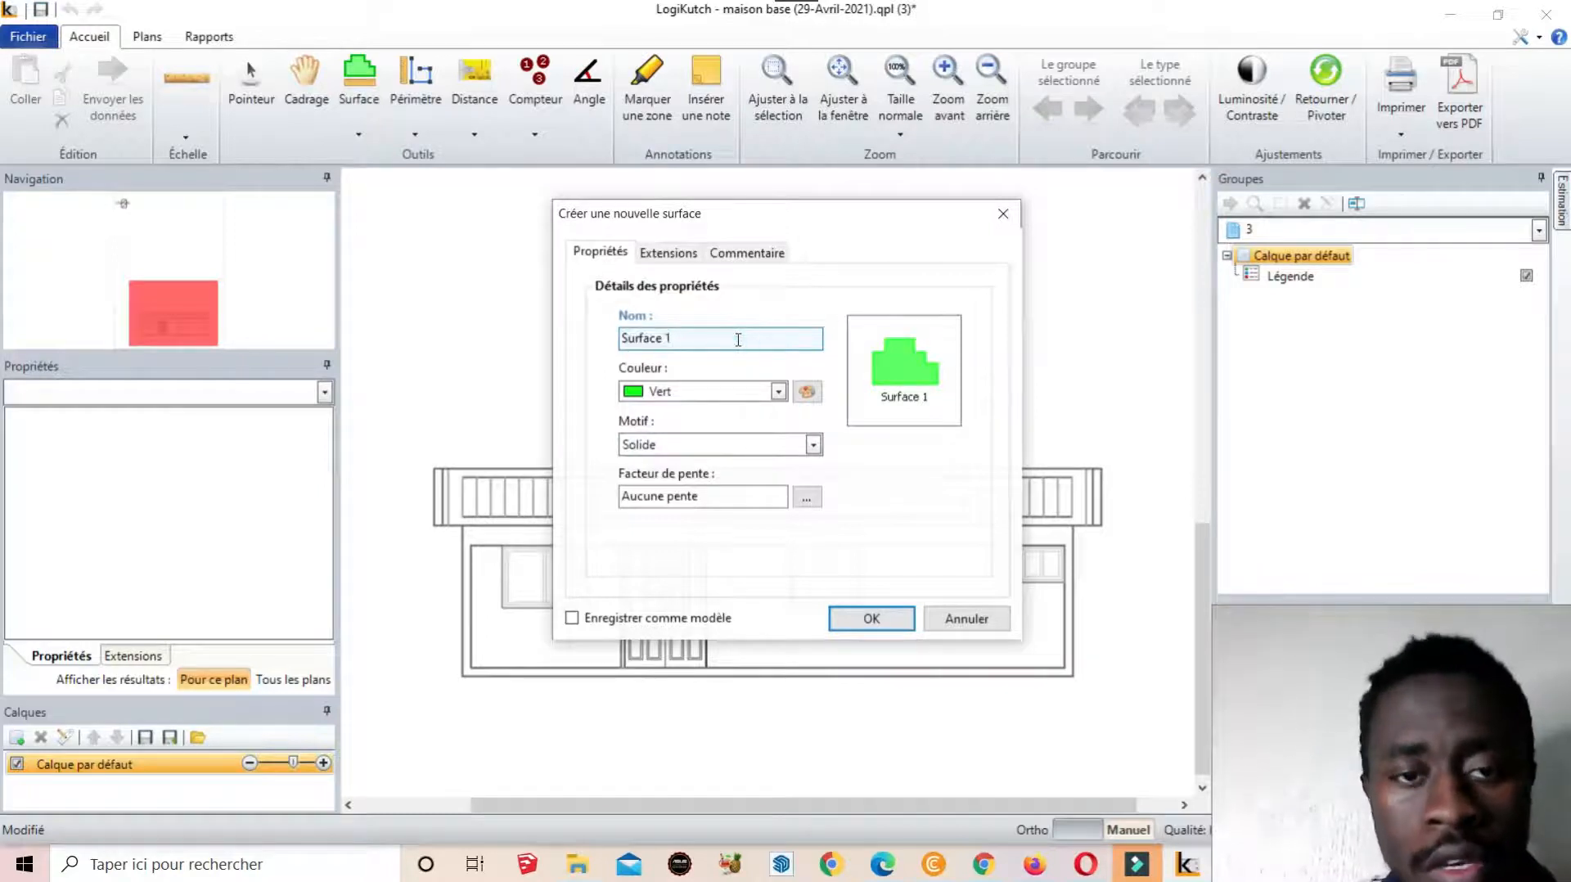
key(BackSpace)
key(BackSpace)
key(BackSpace)
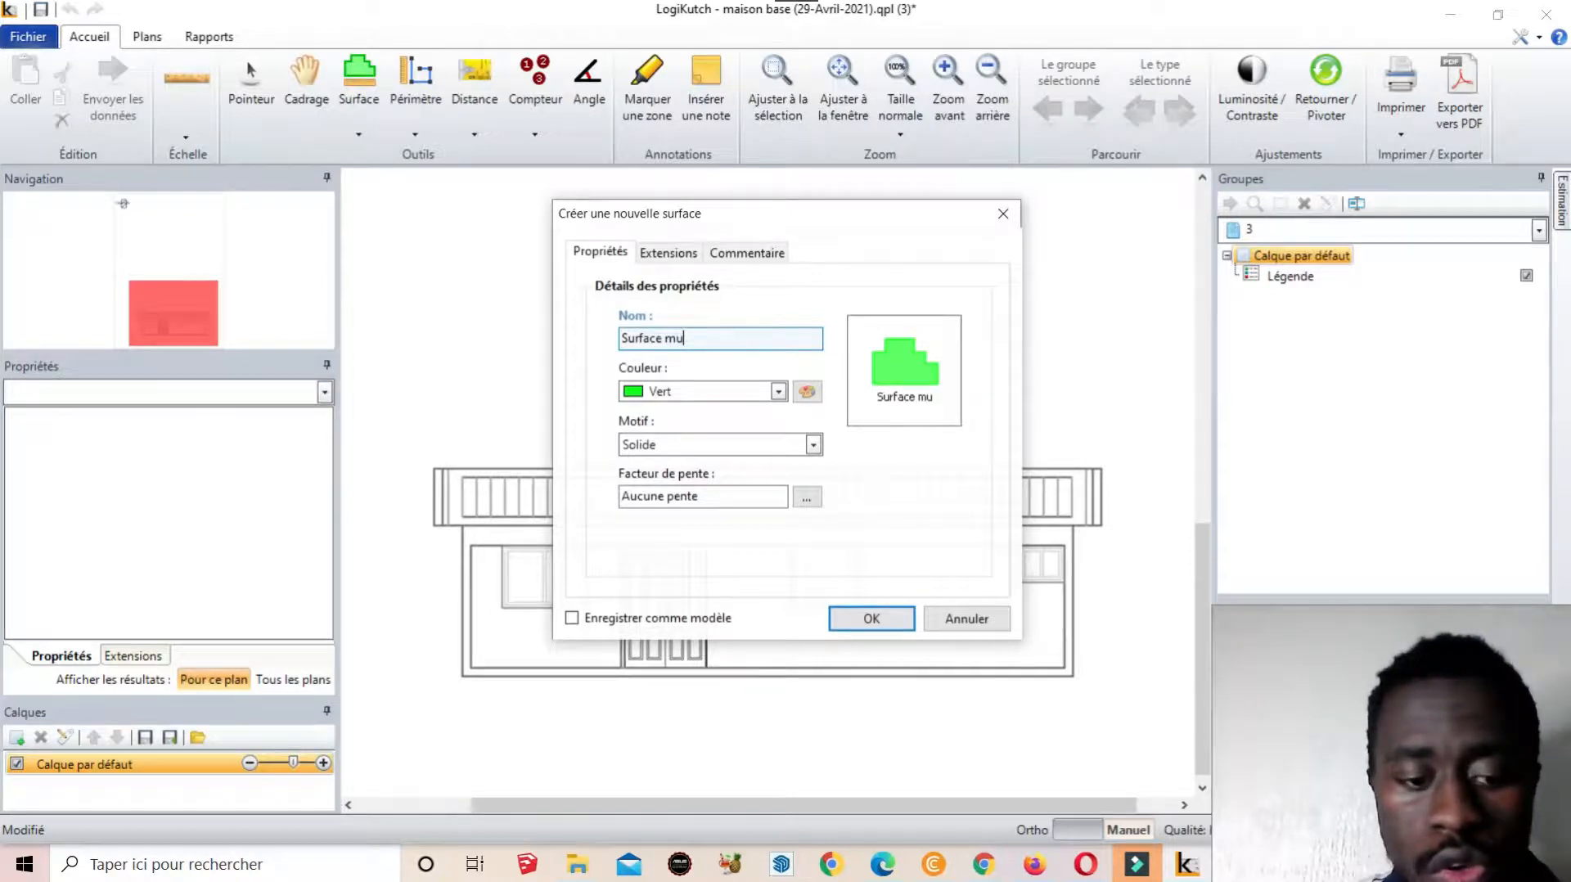
text(1)
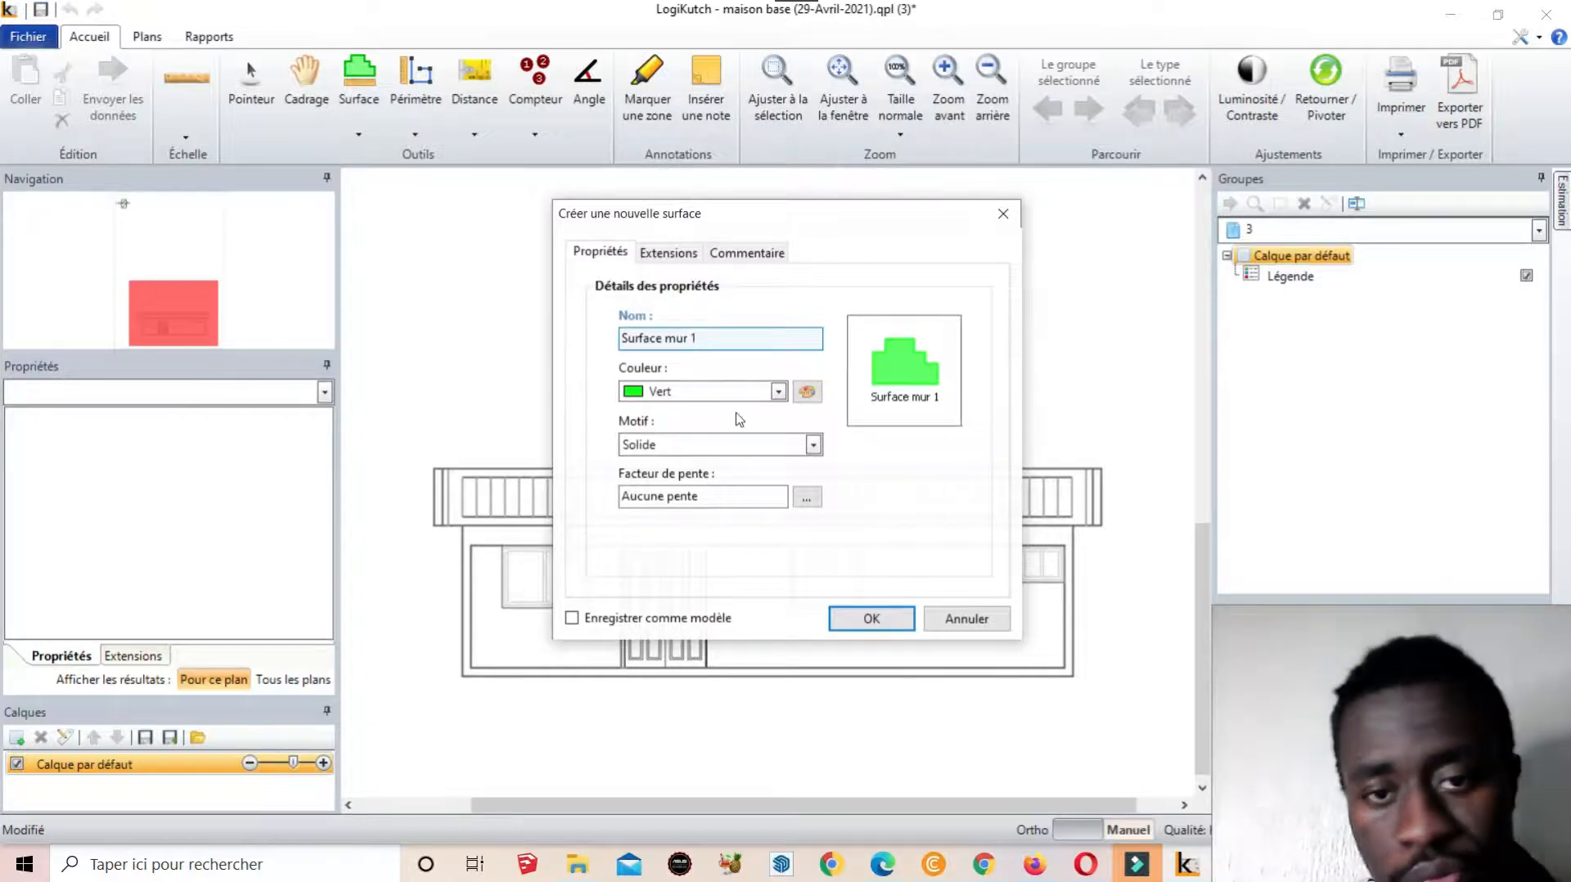
click(812, 444)
scroll(750, 511, down, 5)
scroll(751, 507, down, 5)
click(886, 472)
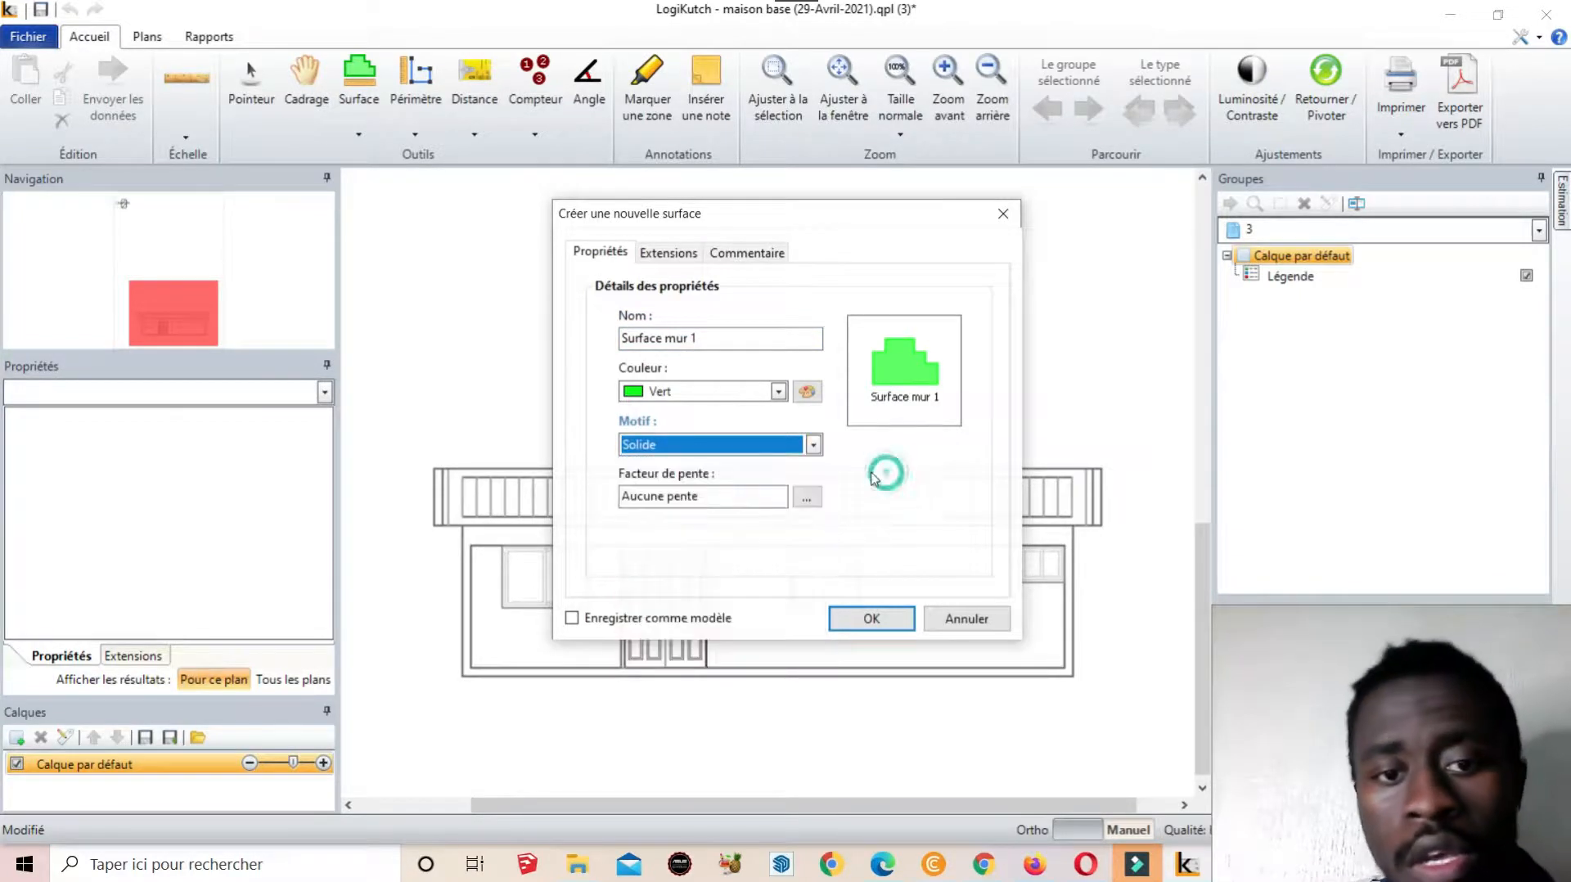
key(Tab)
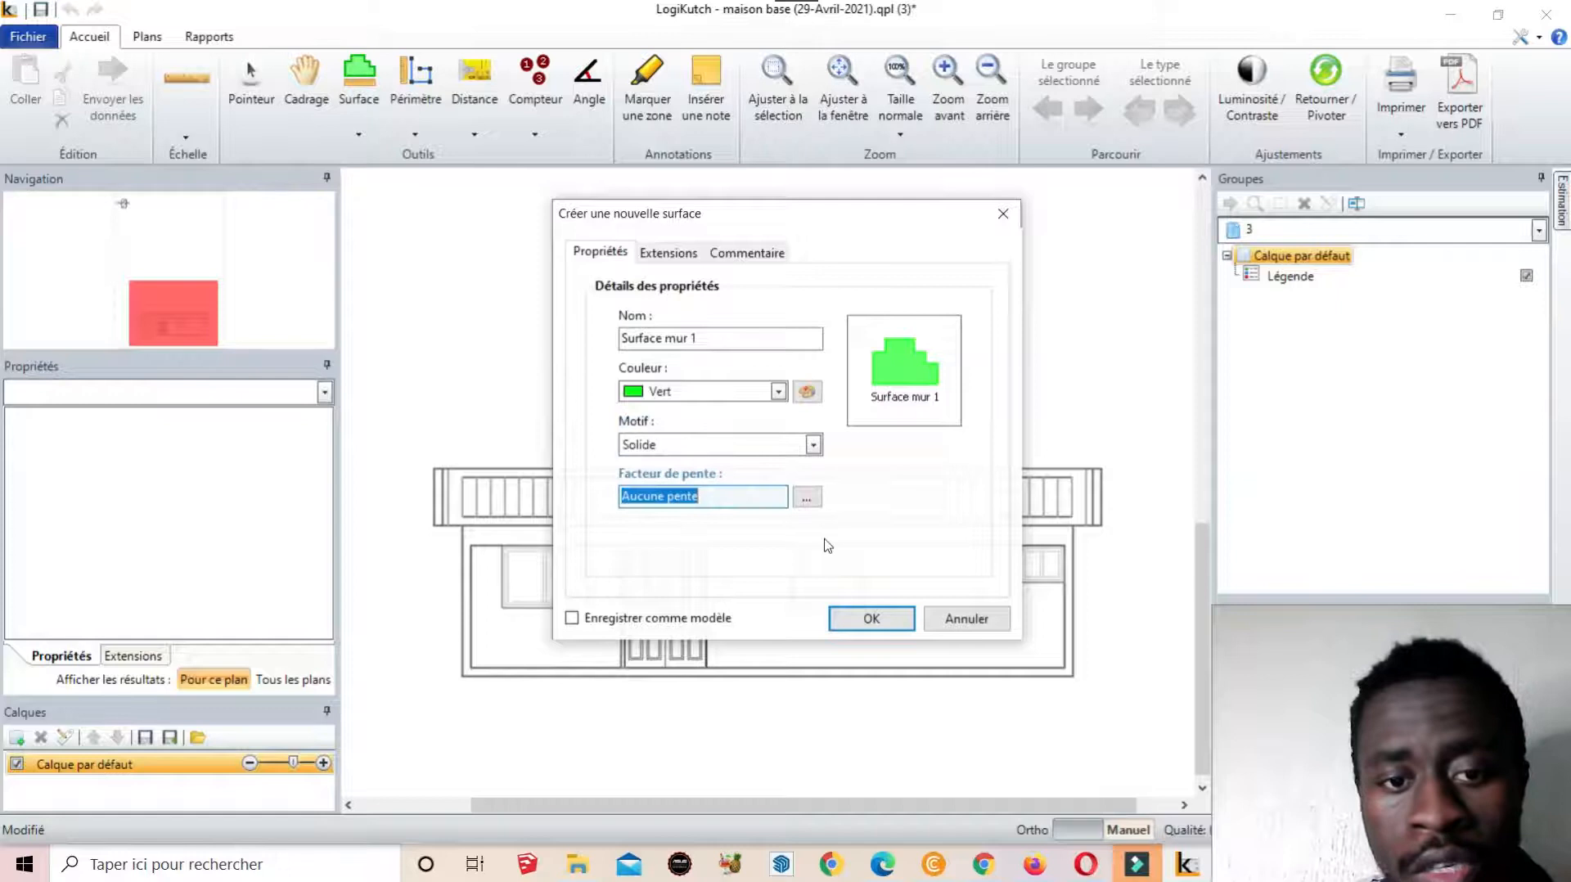
click(872, 619)
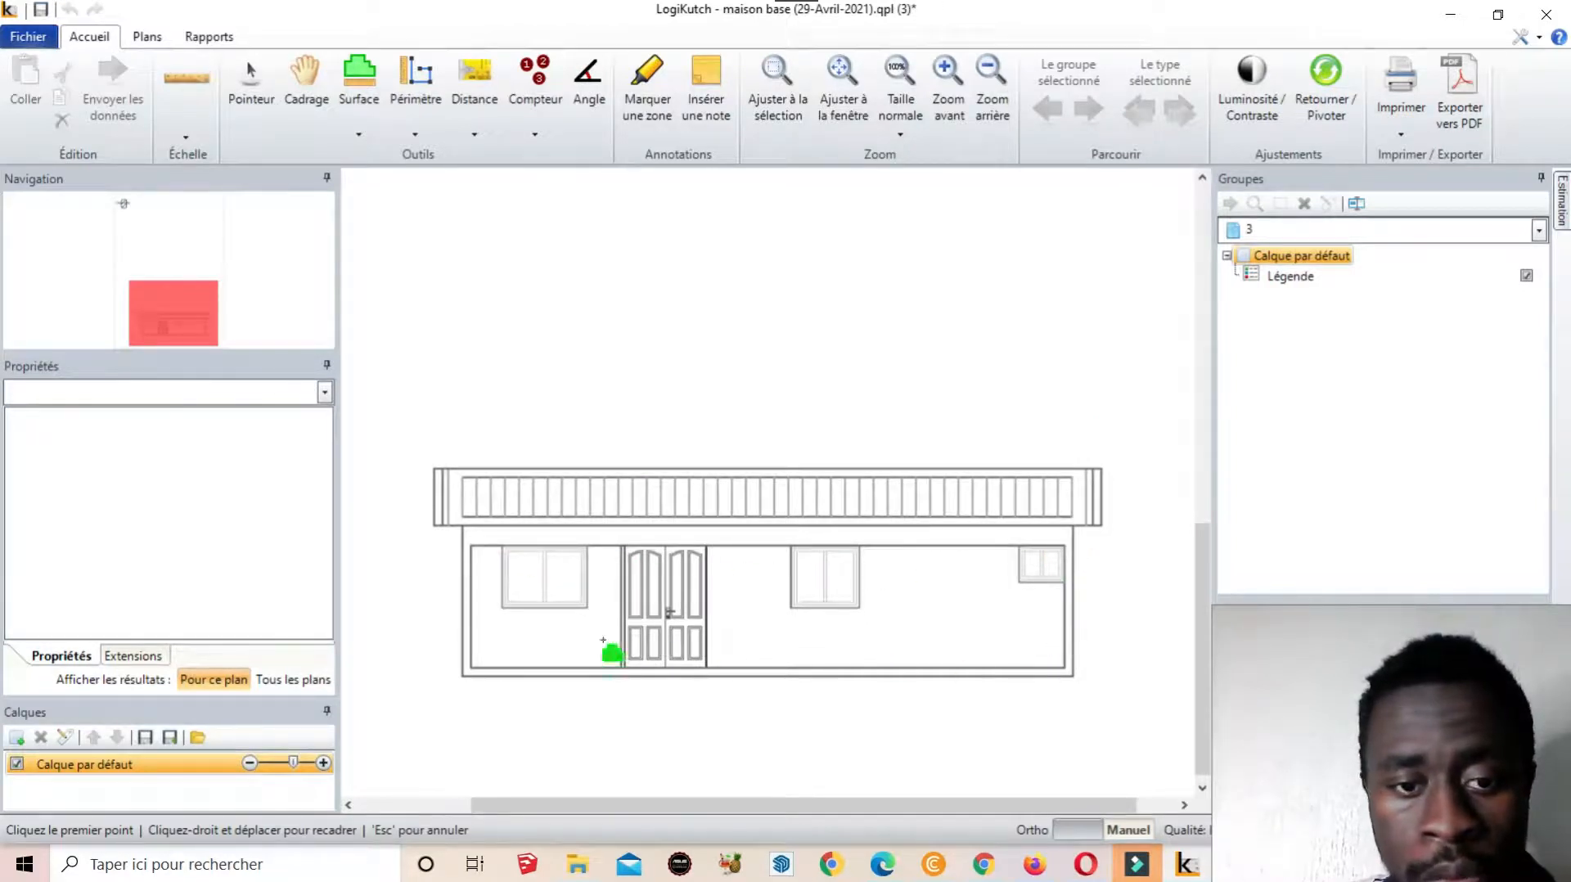
Trace the front wall's four corners to form a 70,9 pi² green surface
click(472, 547)
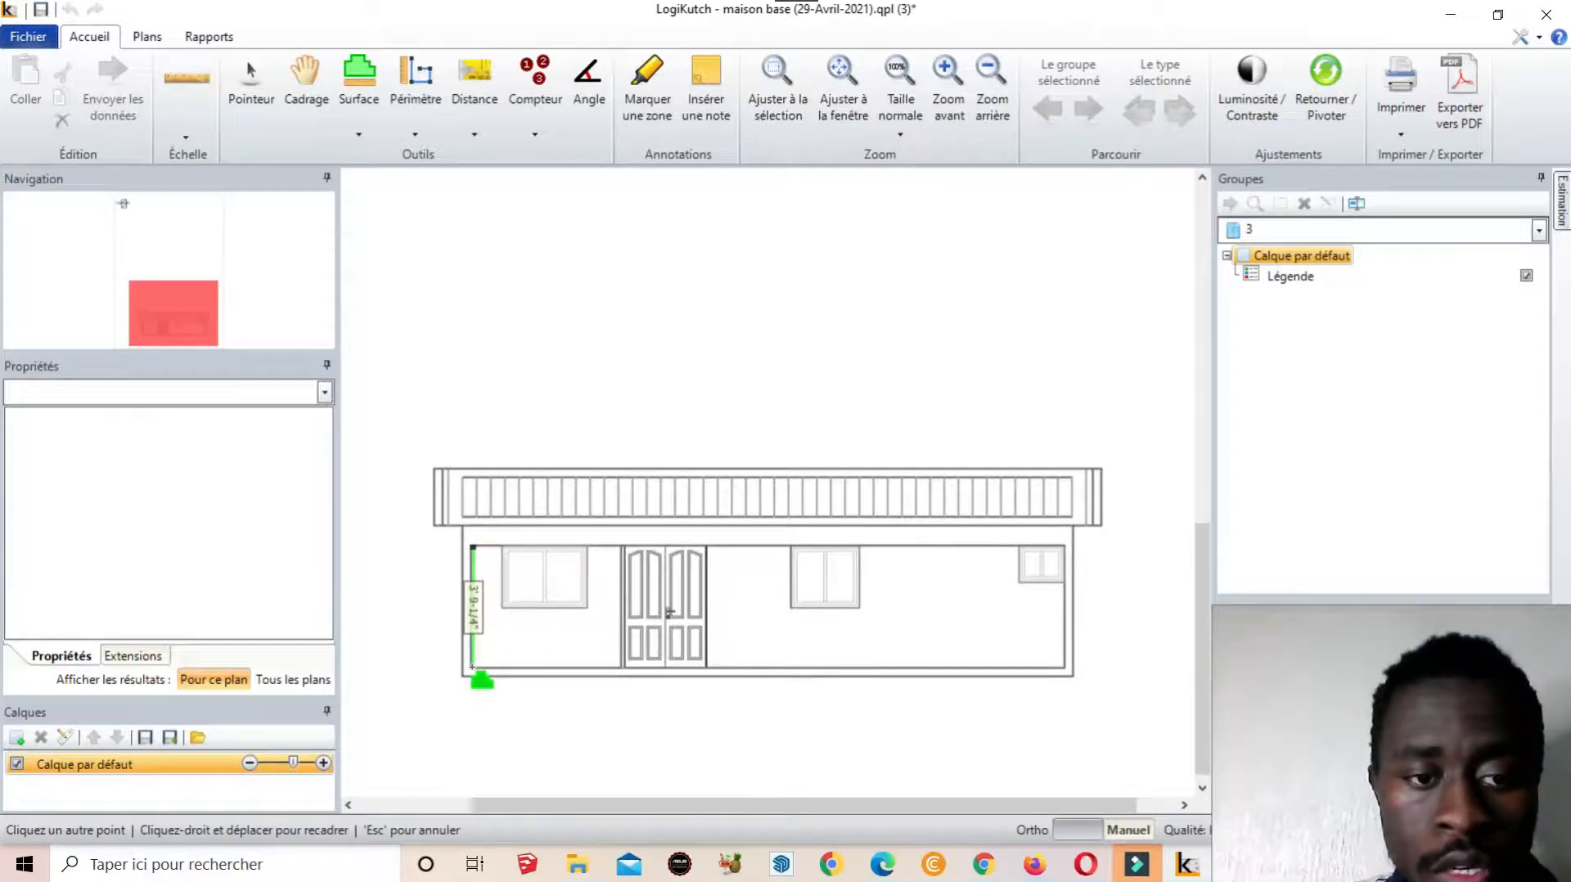
click(473, 667)
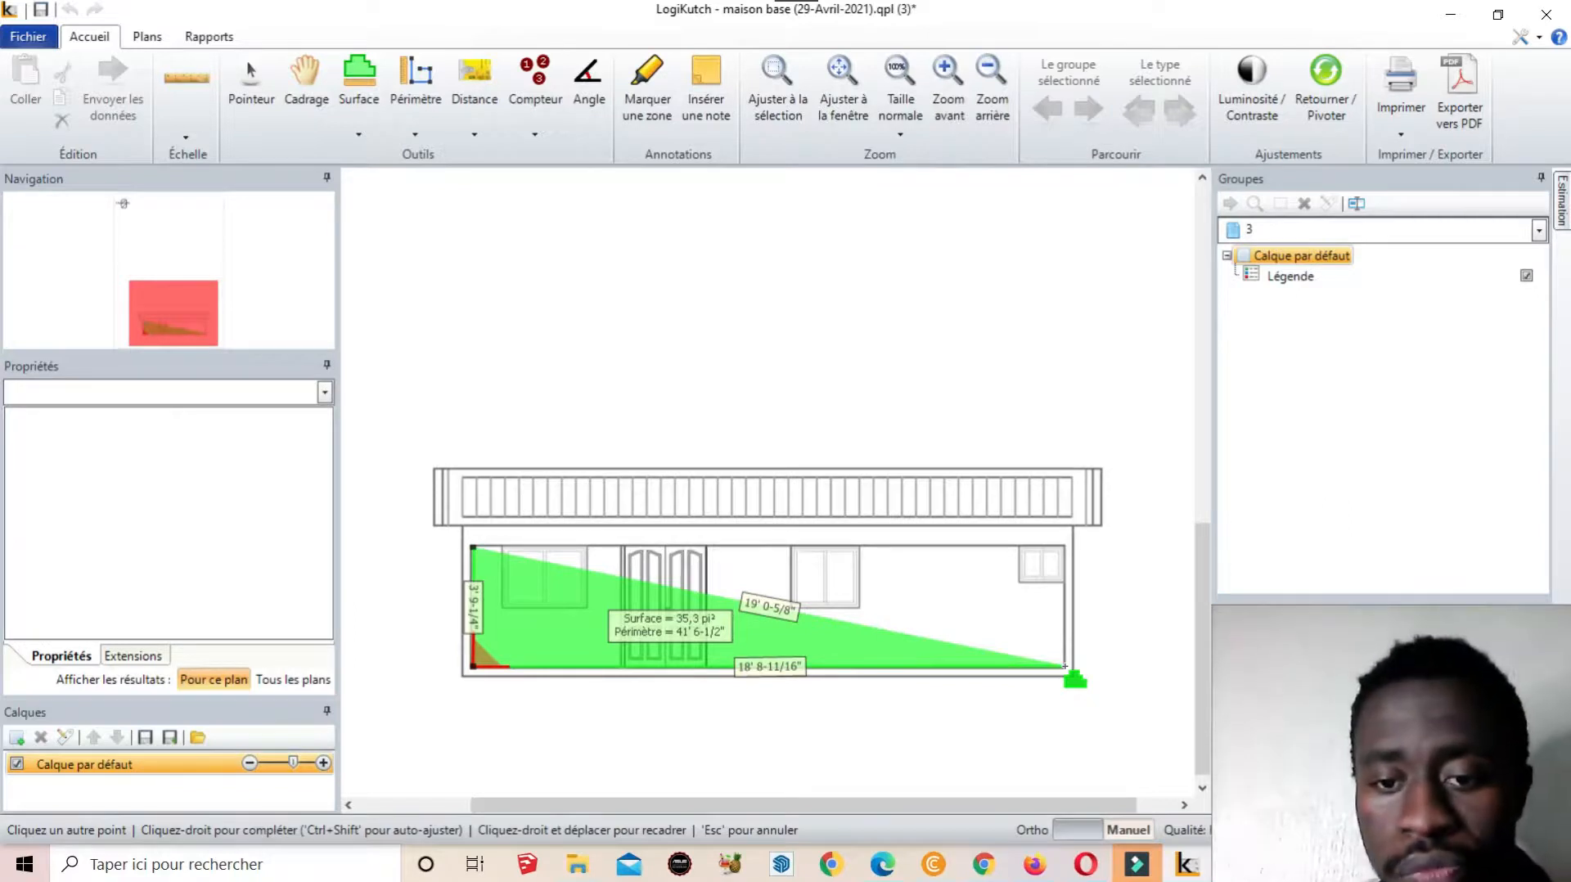
click(1065, 666)
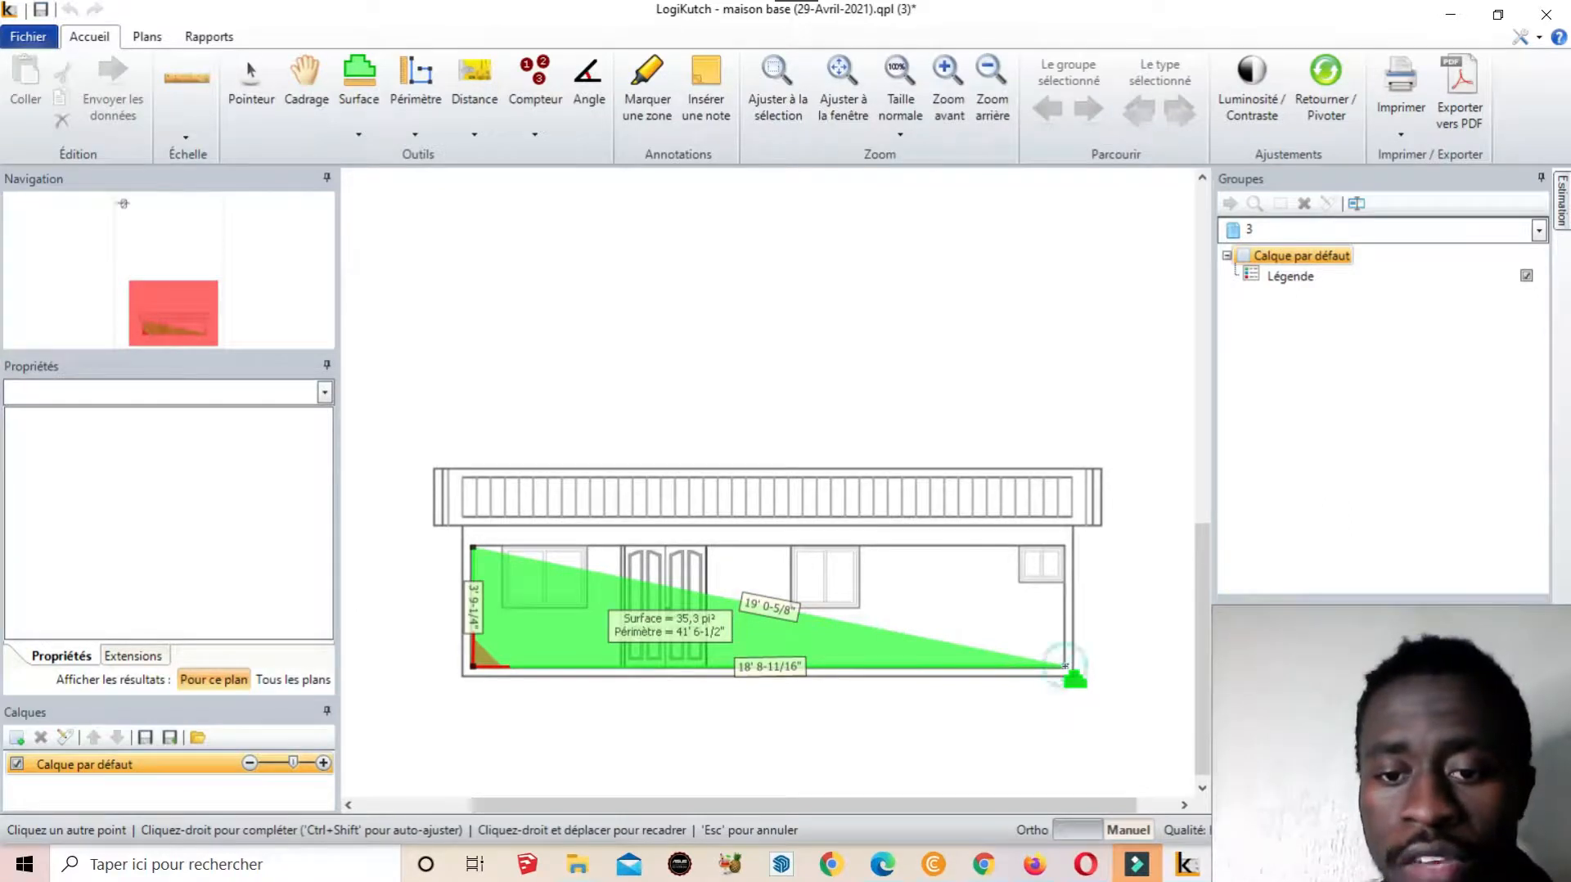
click(1067, 546)
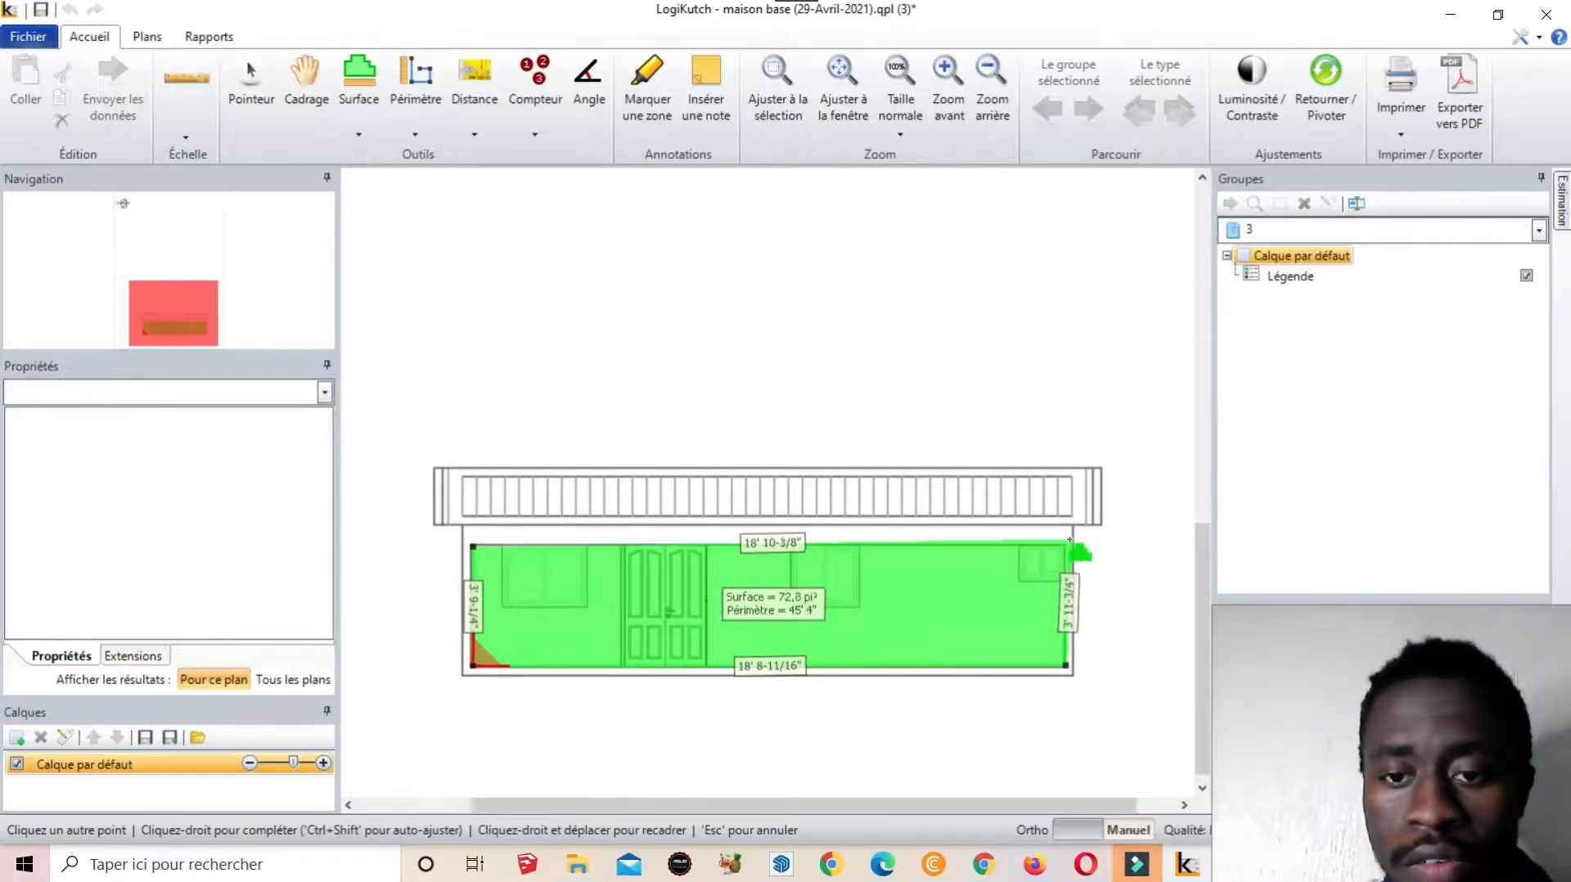
click(1066, 545)
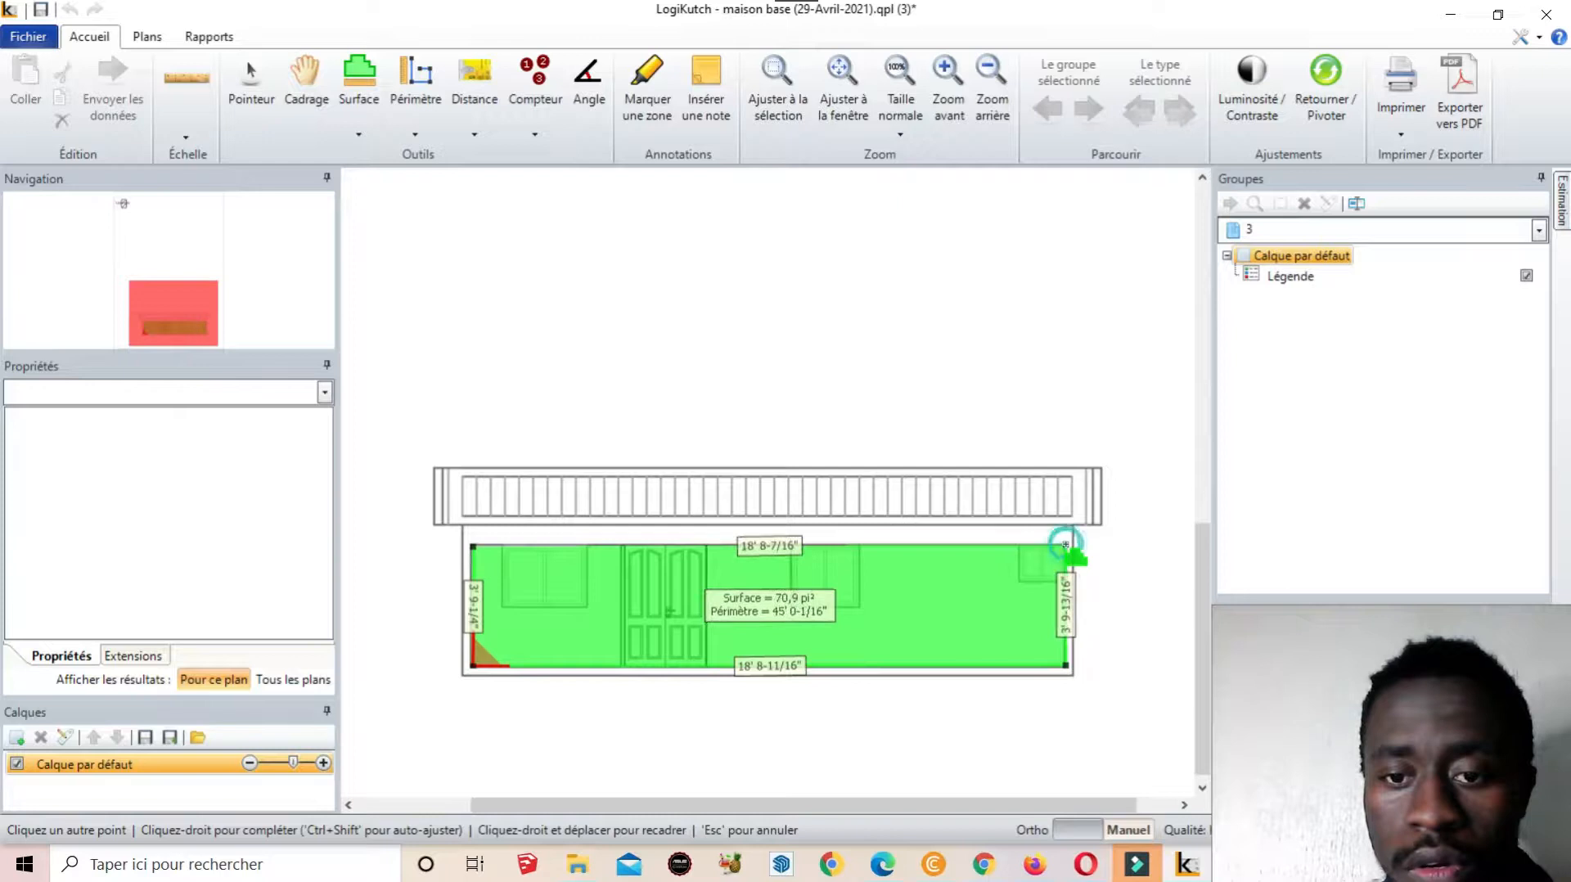
right_click(1066, 545)
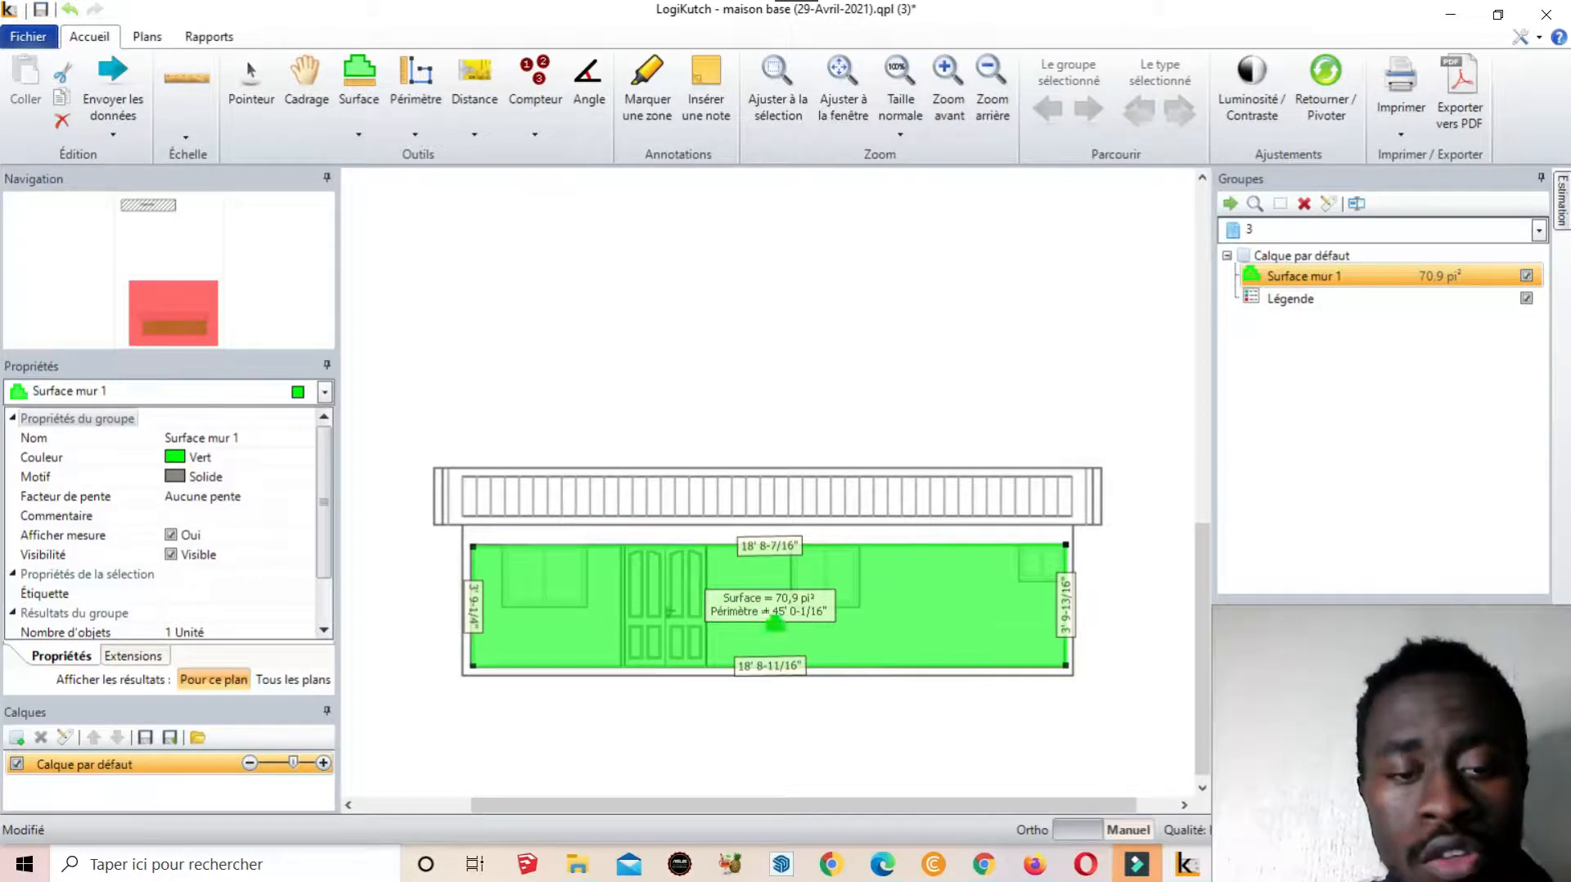
Add a deduction tracing the left window's corners, leaving the wall at 65,6 pi²
right_click(558, 585)
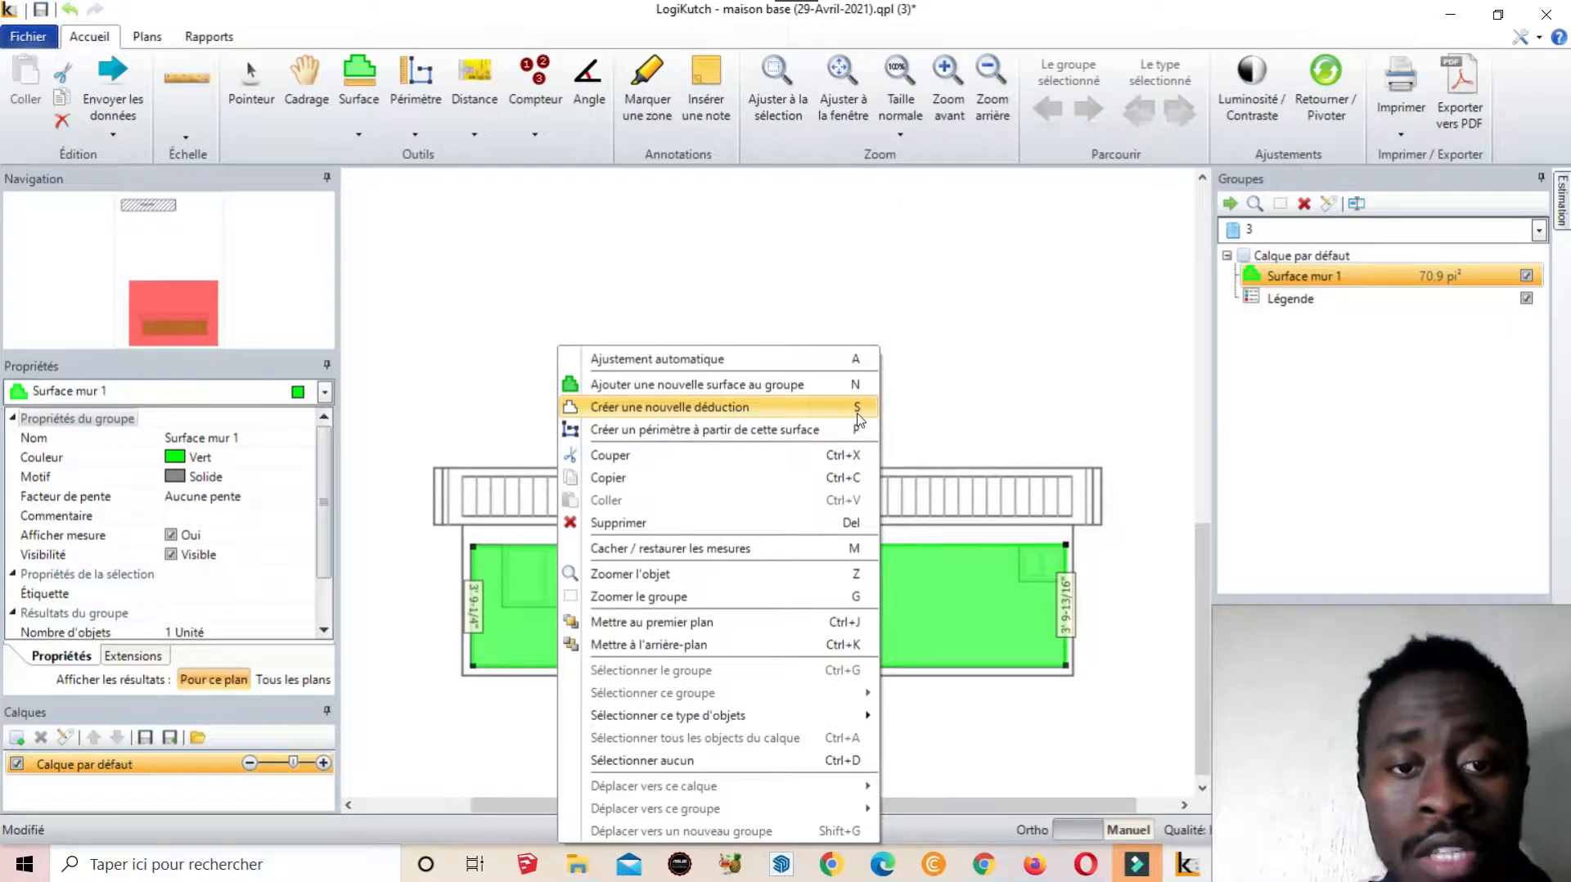
click(717, 409)
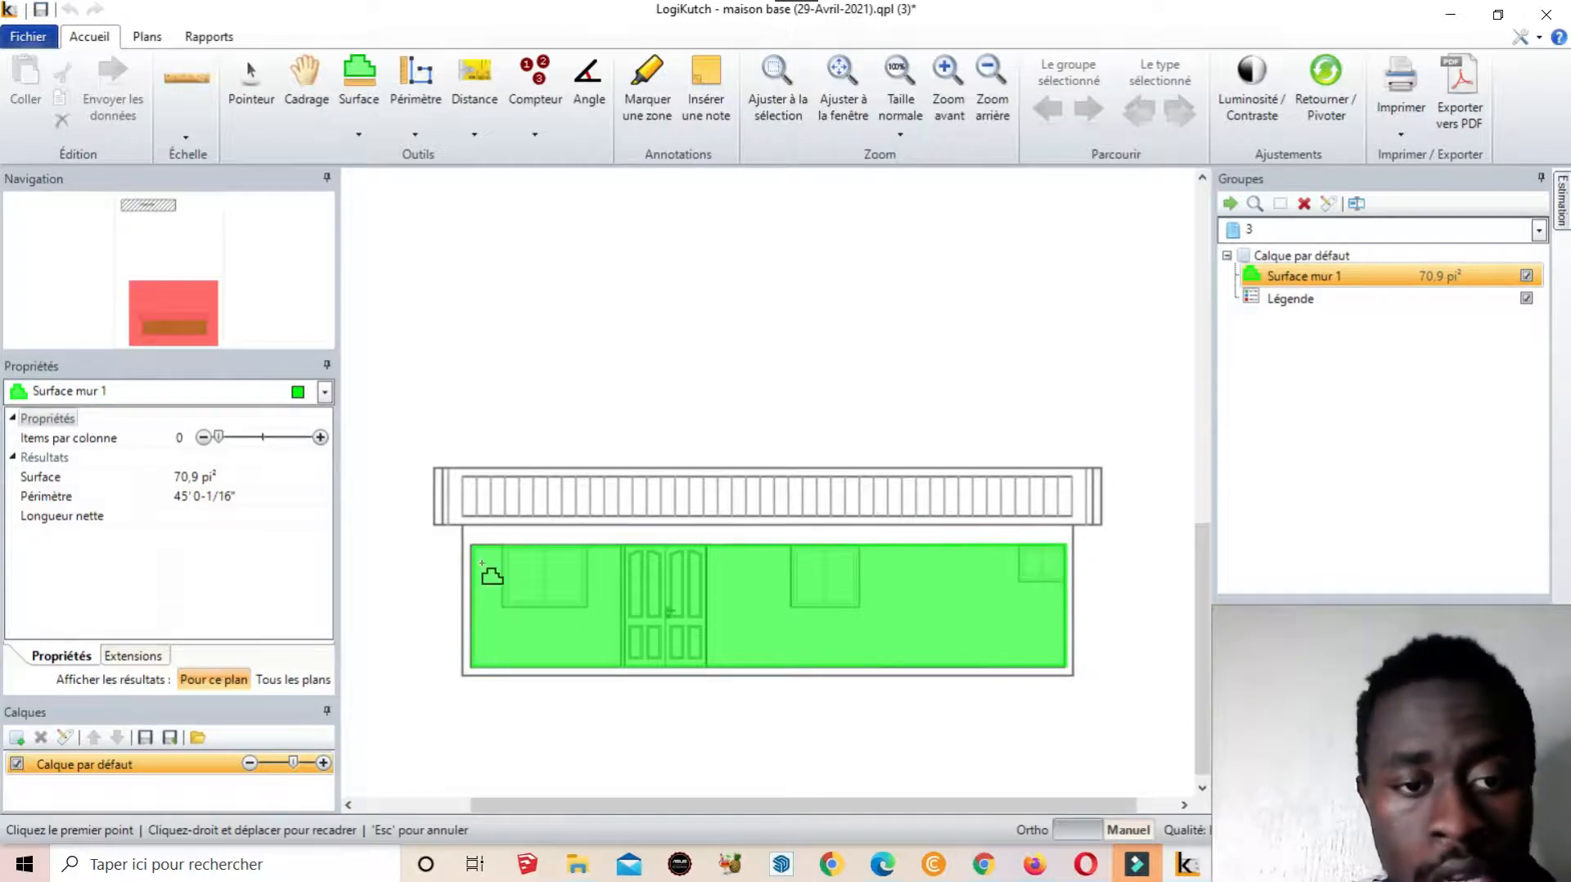
click(502, 544)
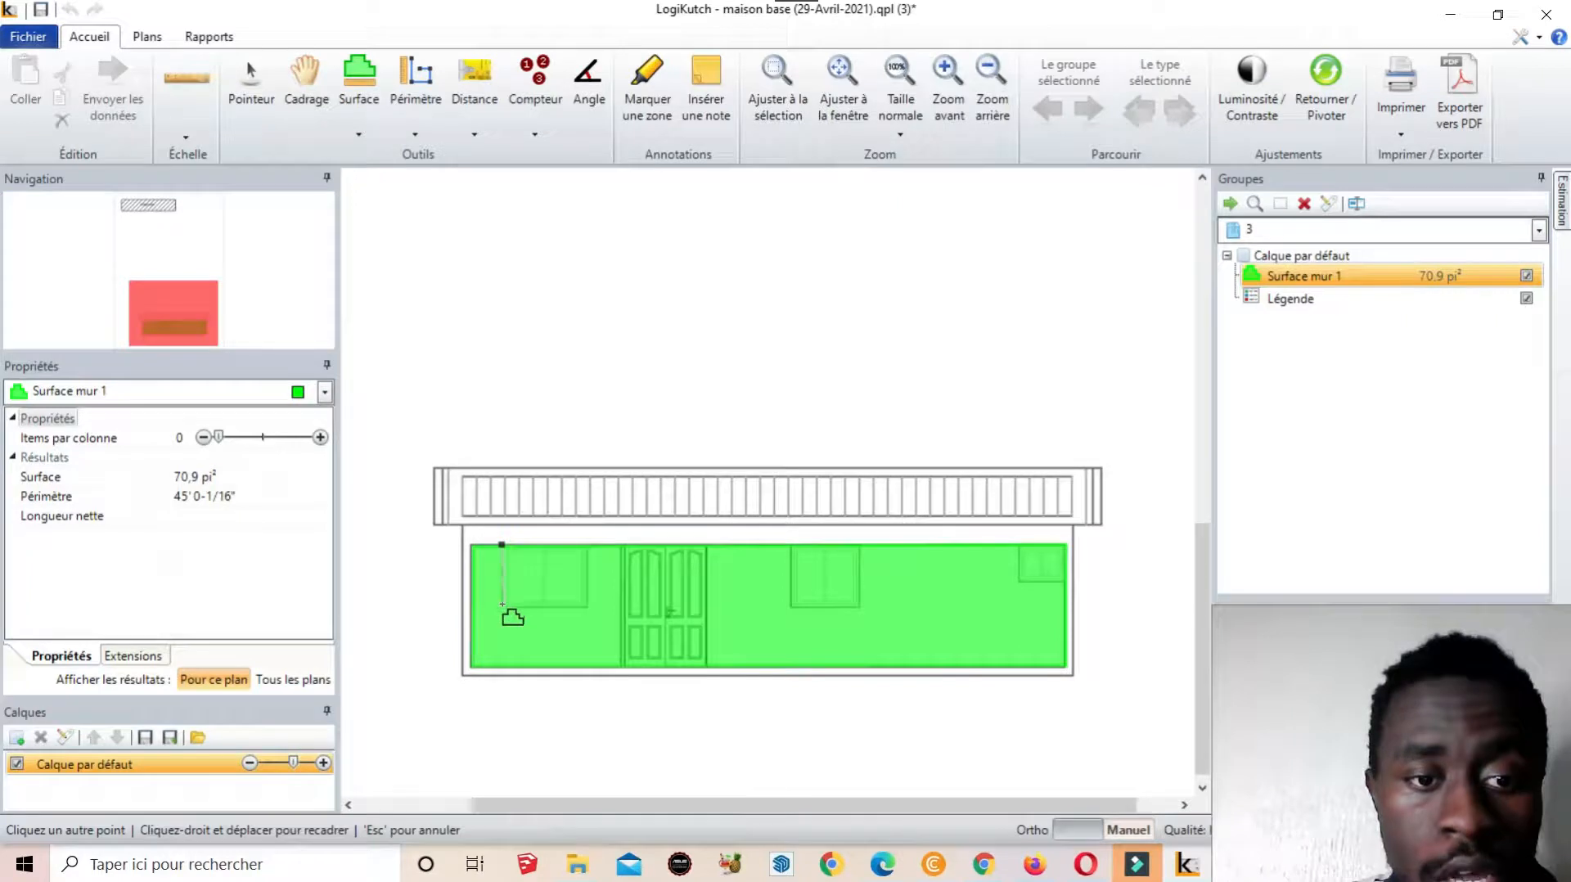
click(501, 604)
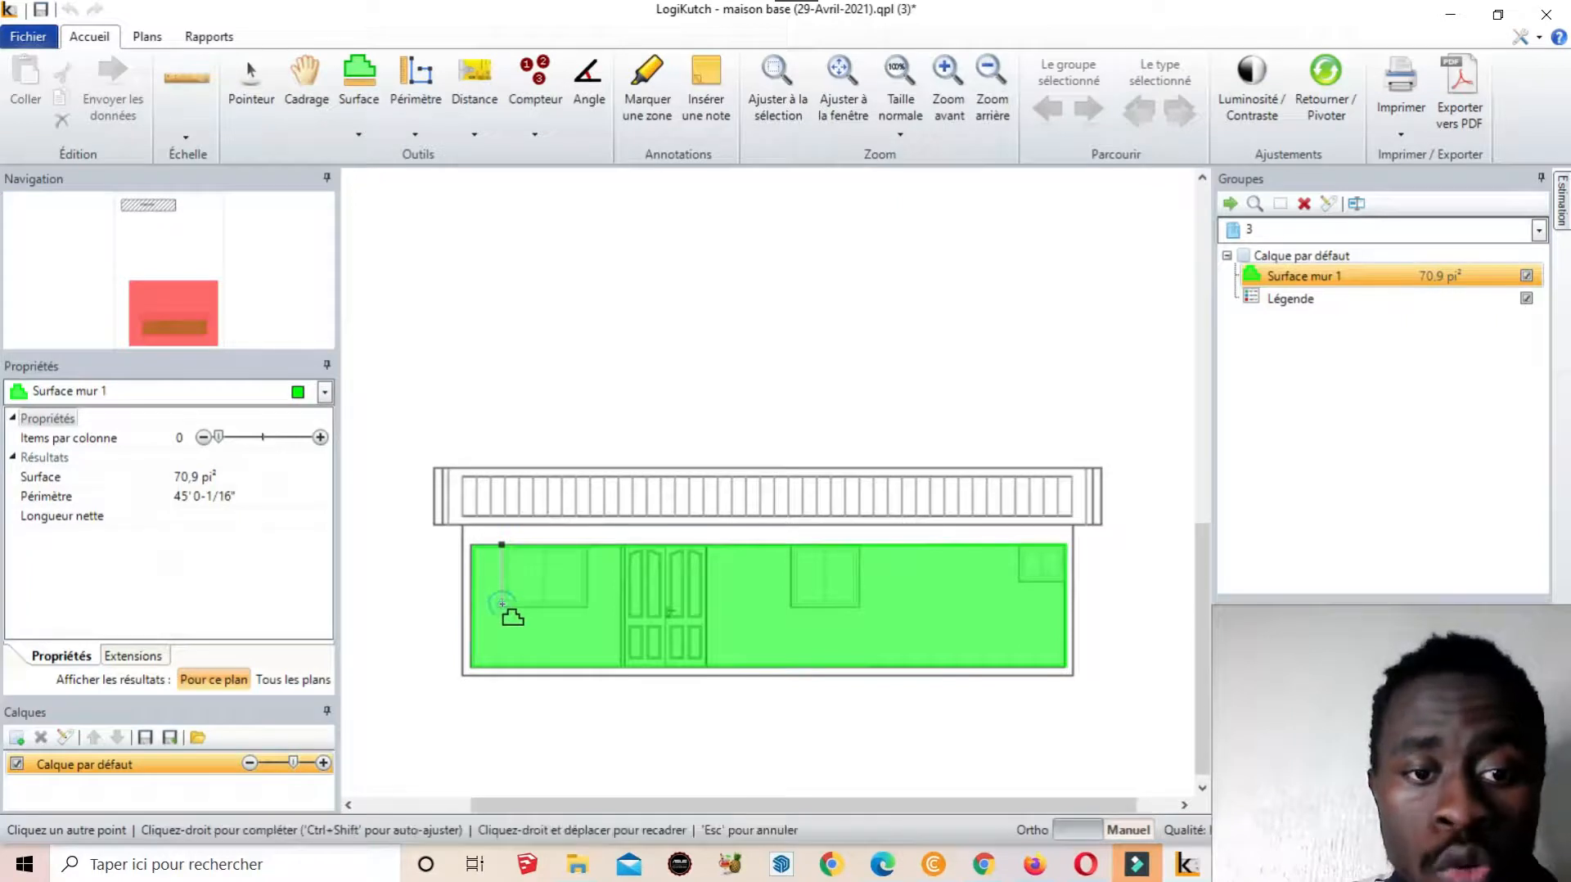
click(589, 607)
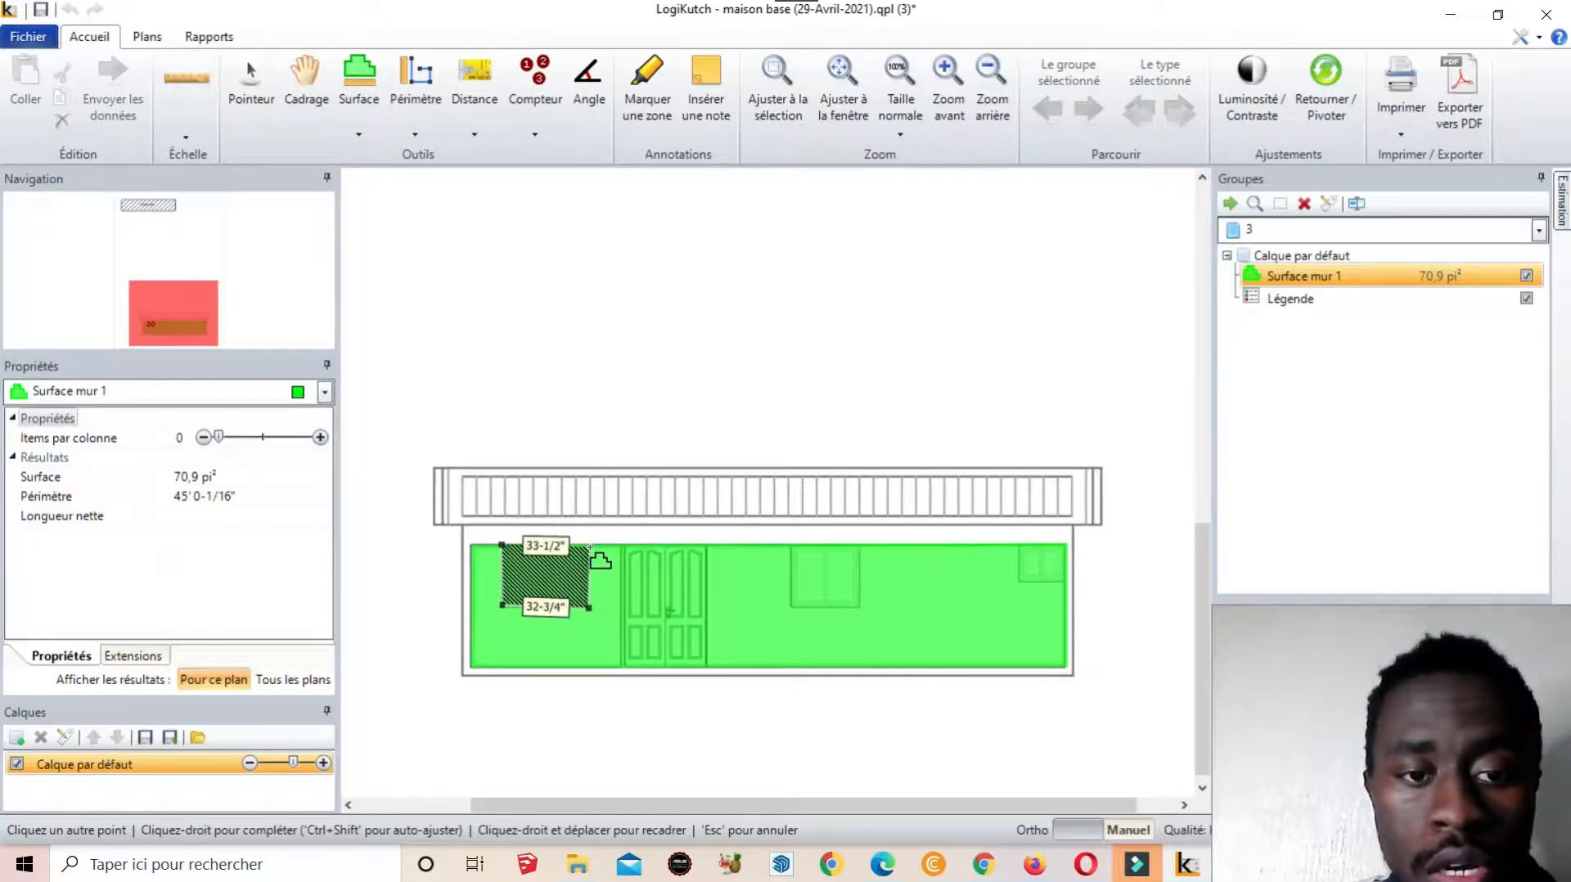
right_click(590, 546)
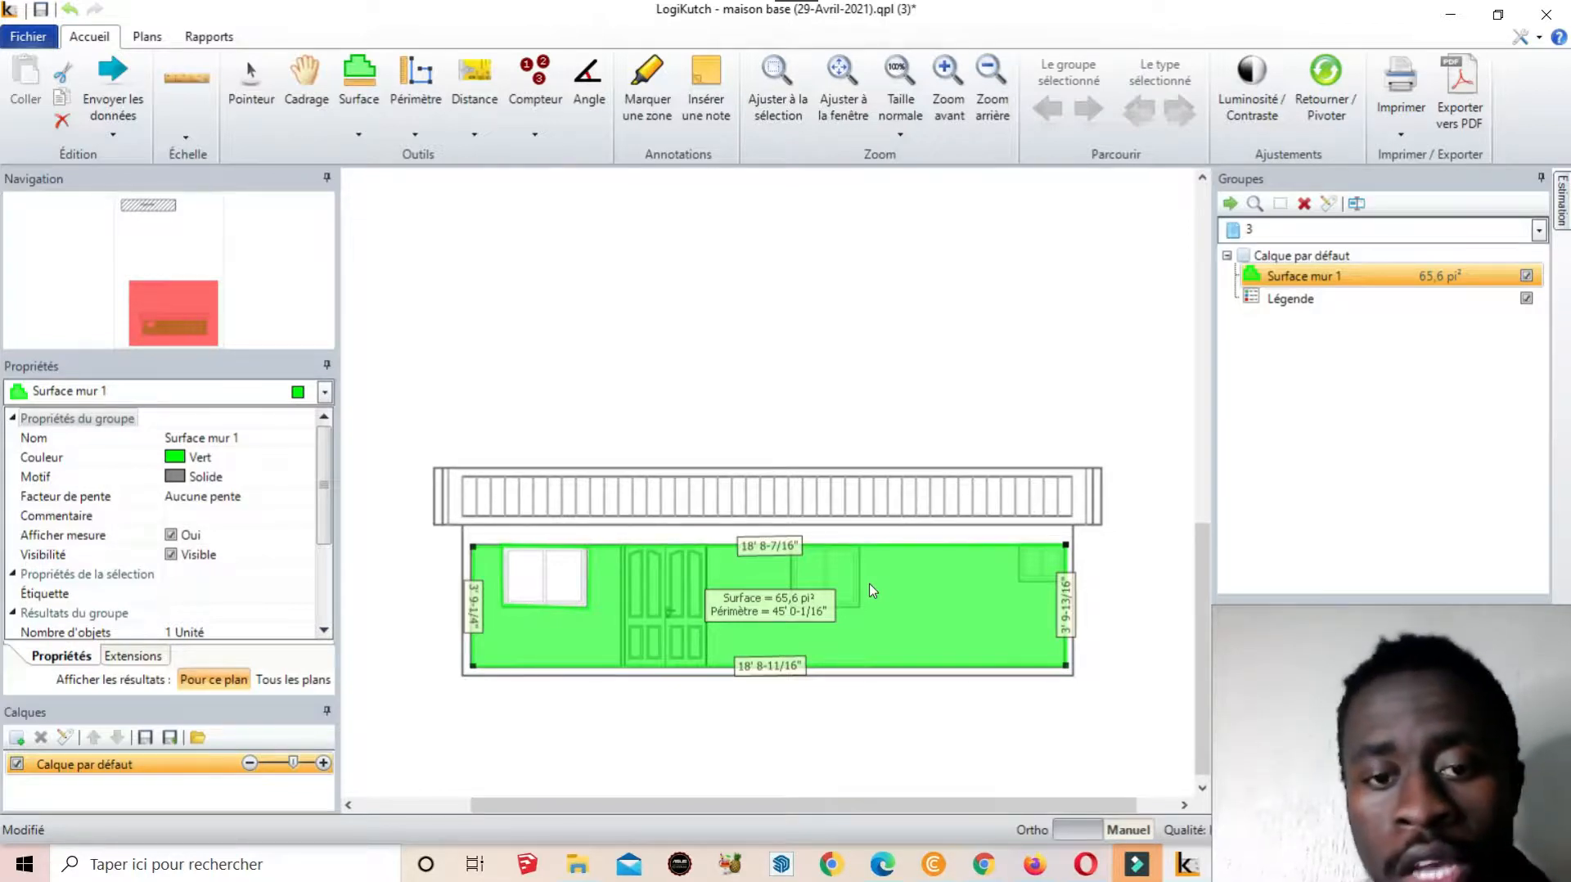
Trace a deduction over the four corners of the window right of the door, leaving 61,5 pi²
scroll(806, 585, up, 3)
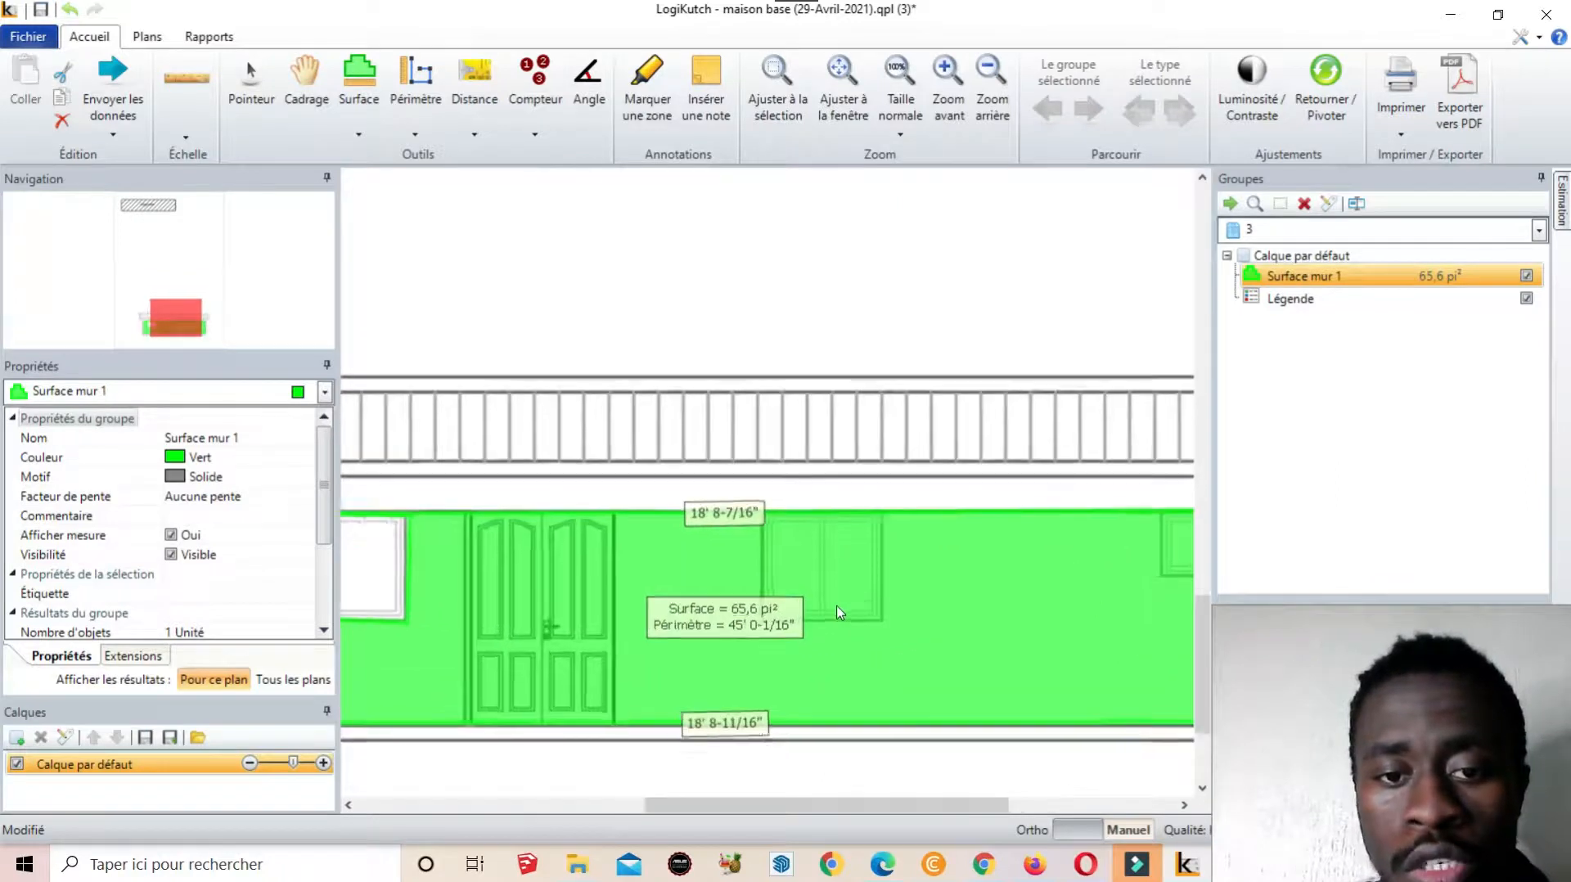
scroll(837, 612, up, 2)
right_click(967, 554)
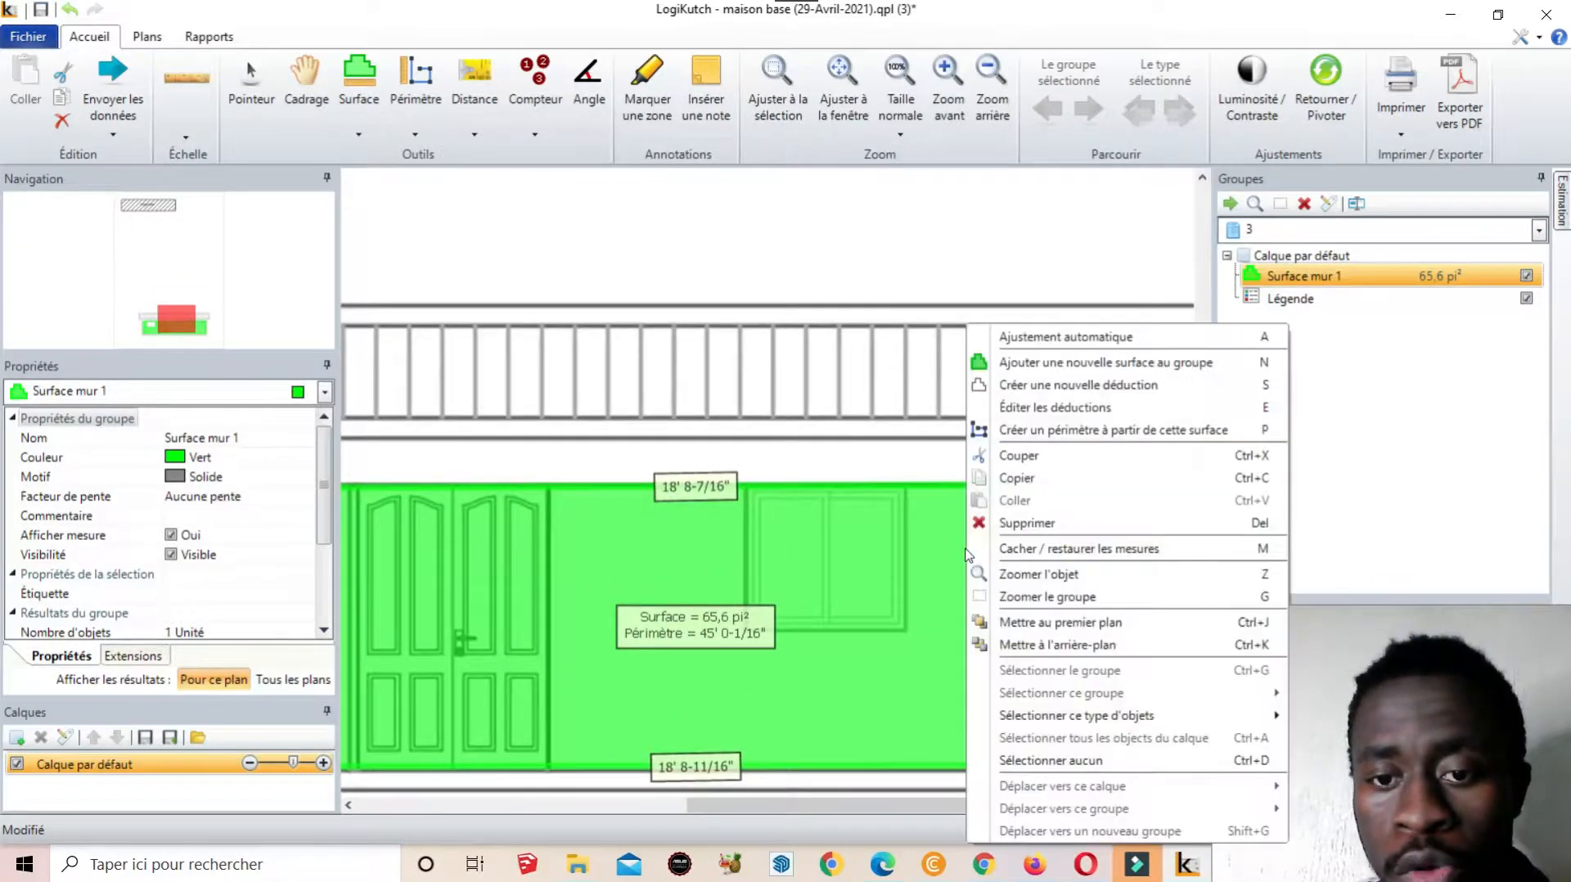
click(1094, 386)
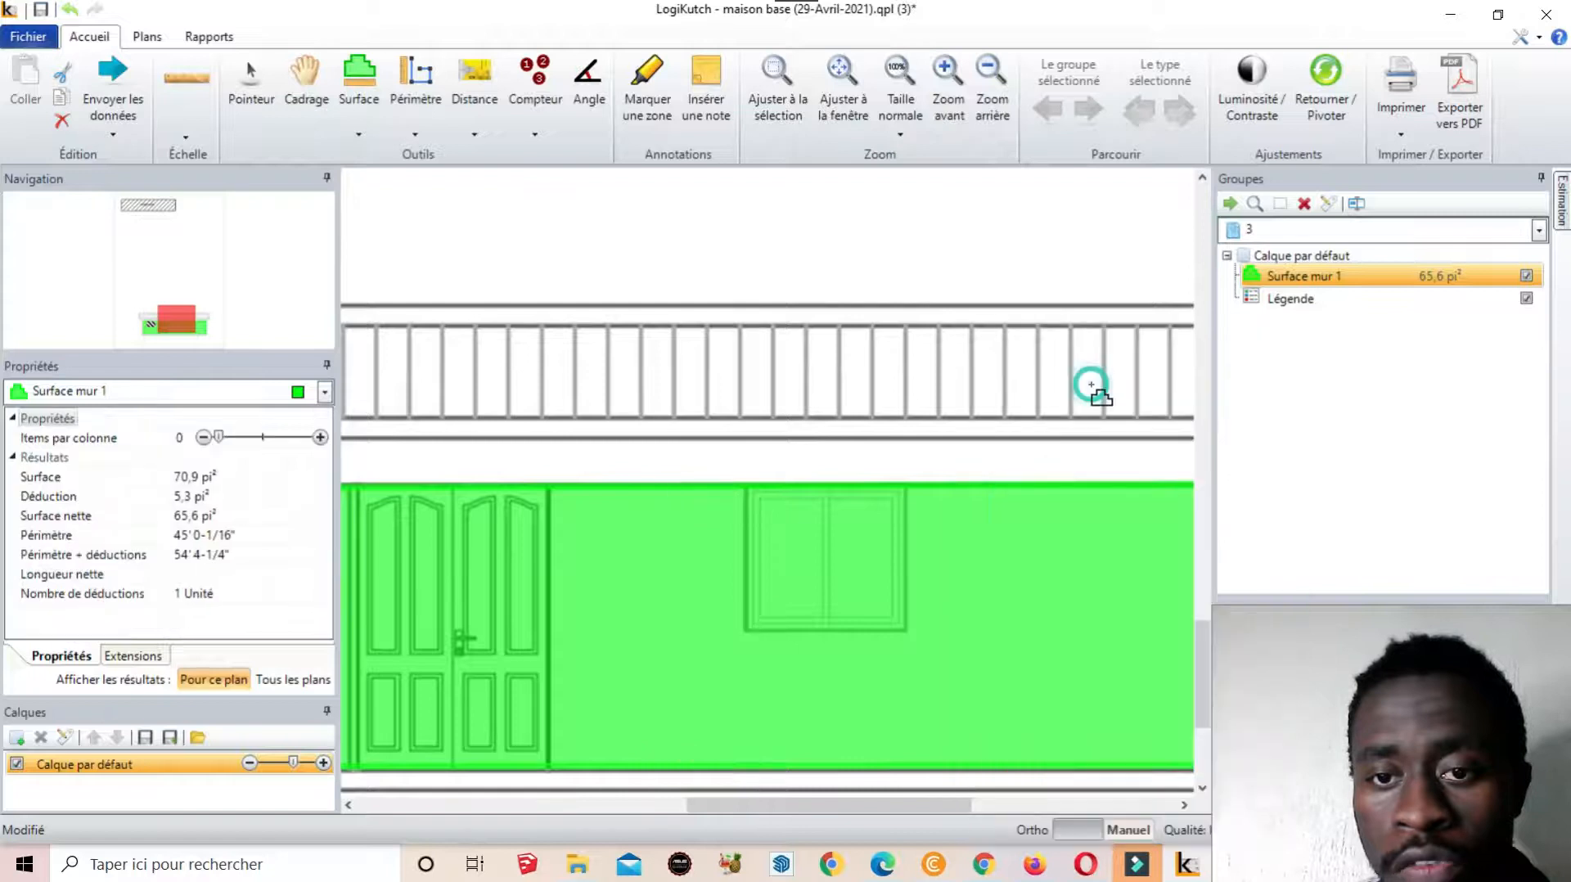
click(745, 482)
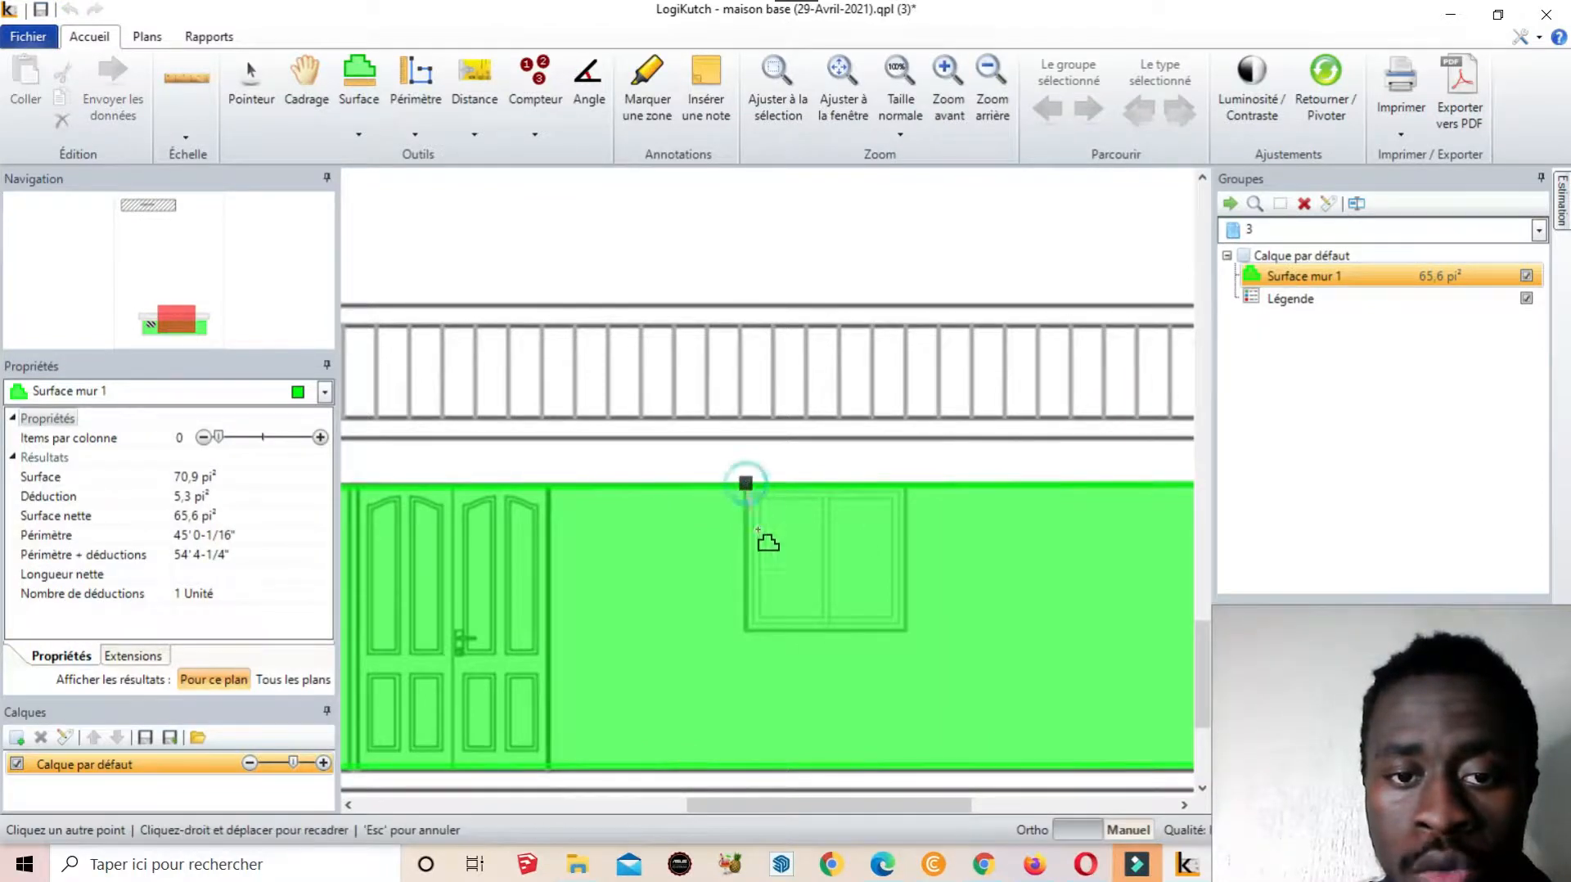
click(746, 626)
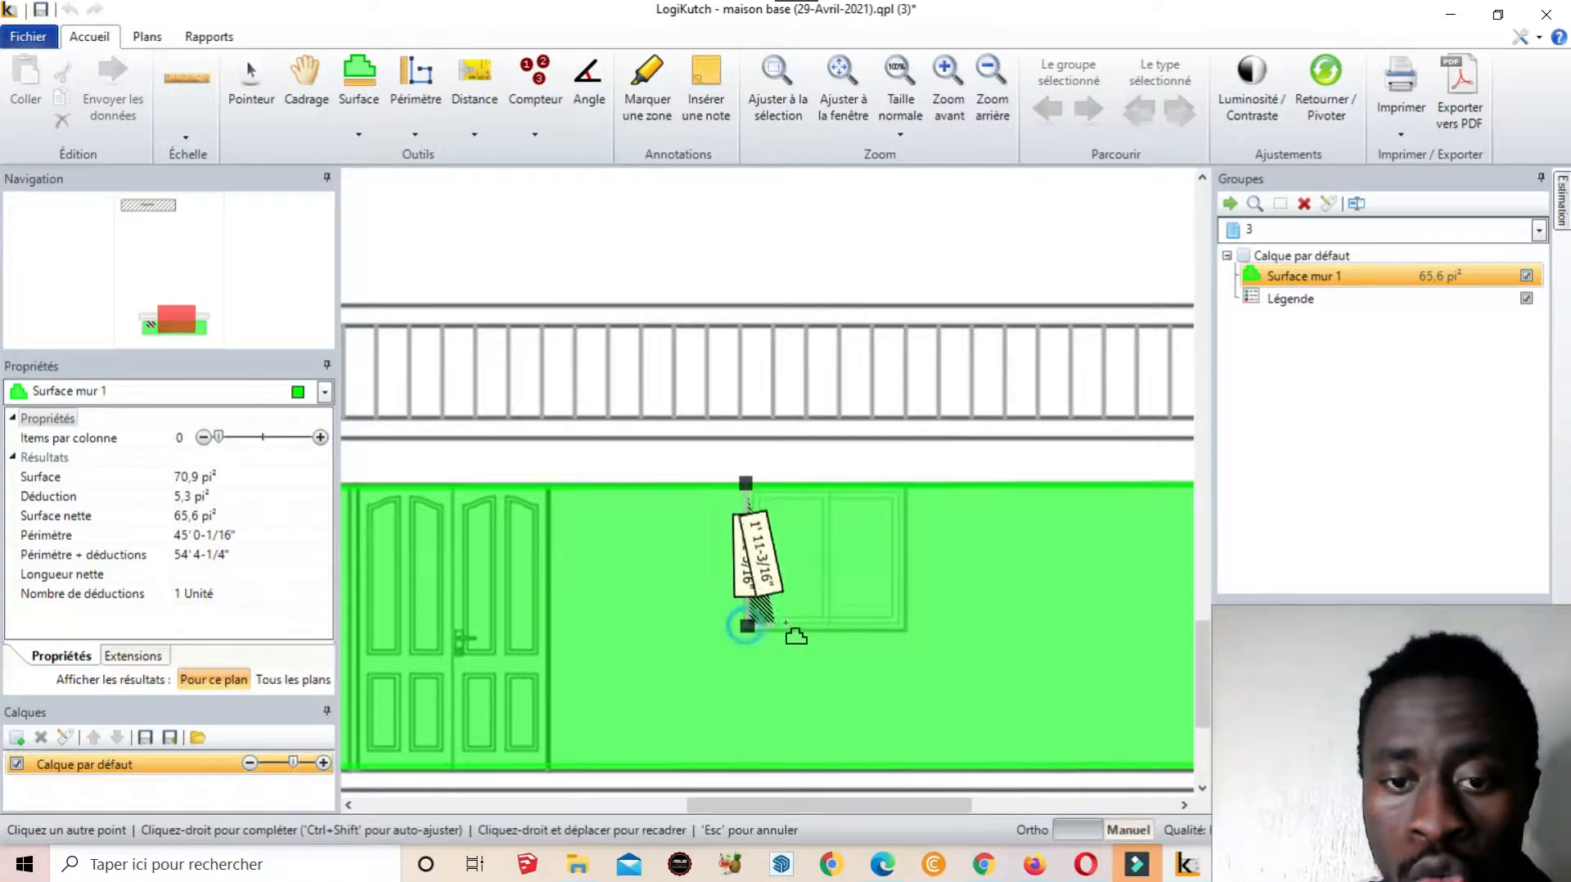
click(904, 628)
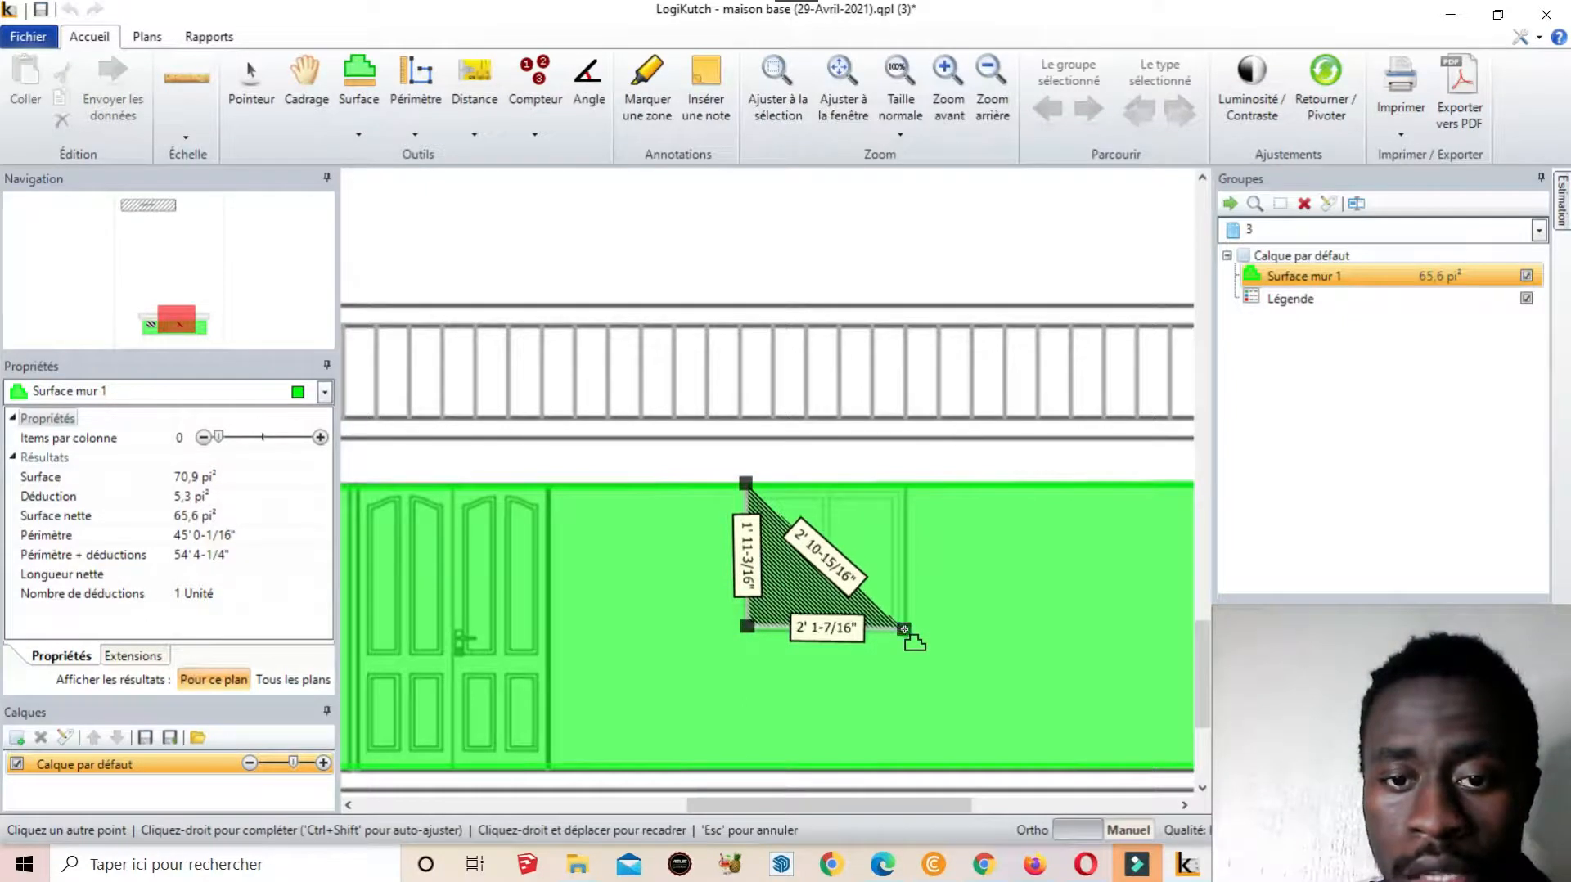
click(906, 487)
right_click(908, 491)
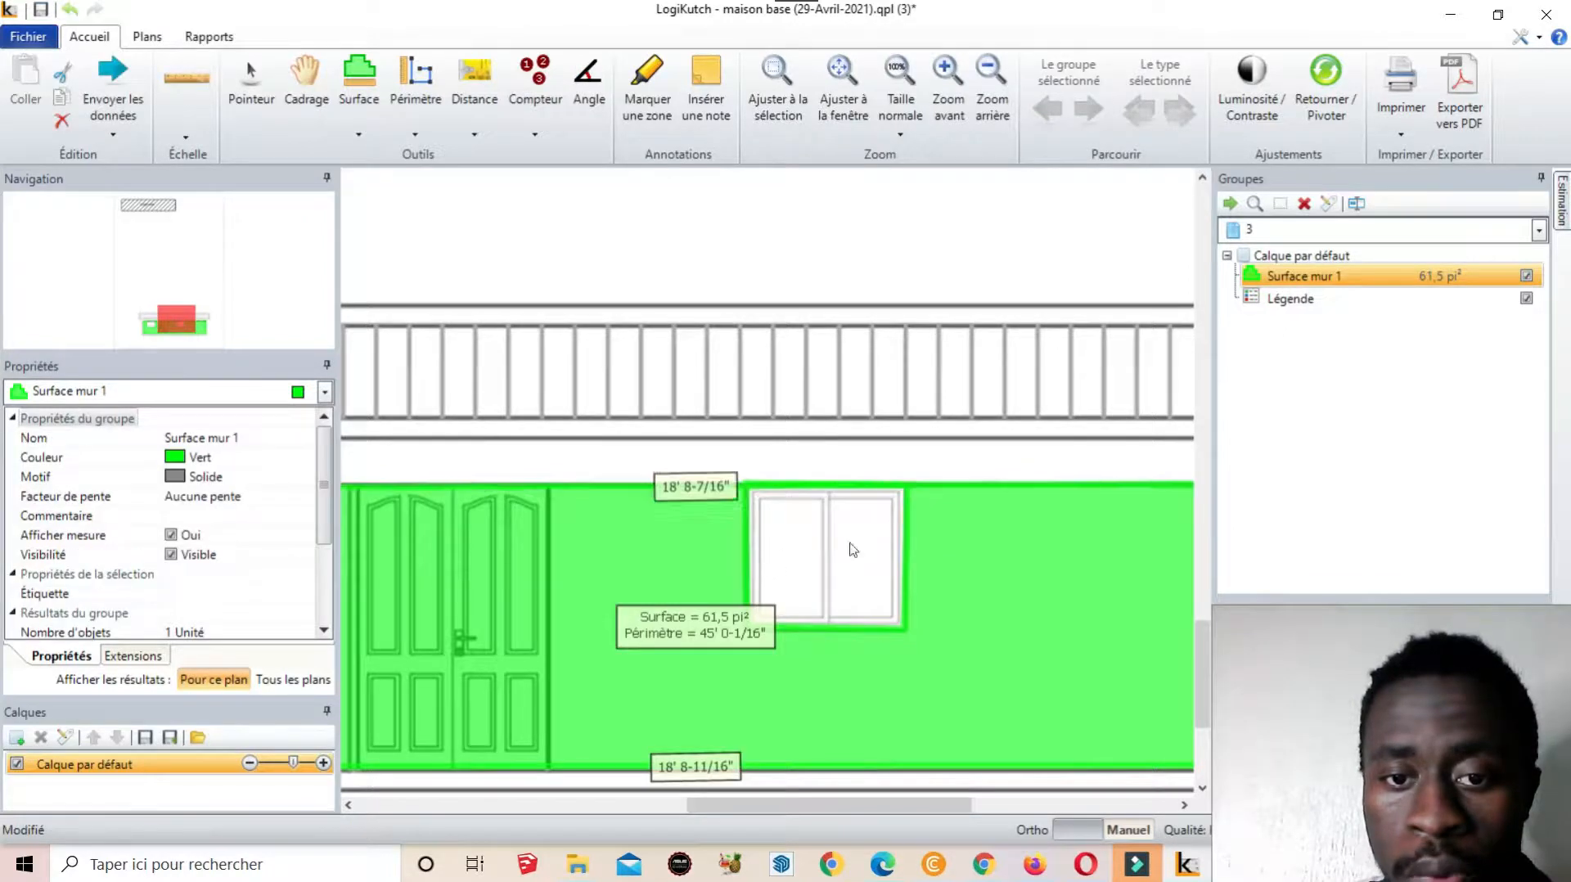
scroll(851, 549, down, 3)
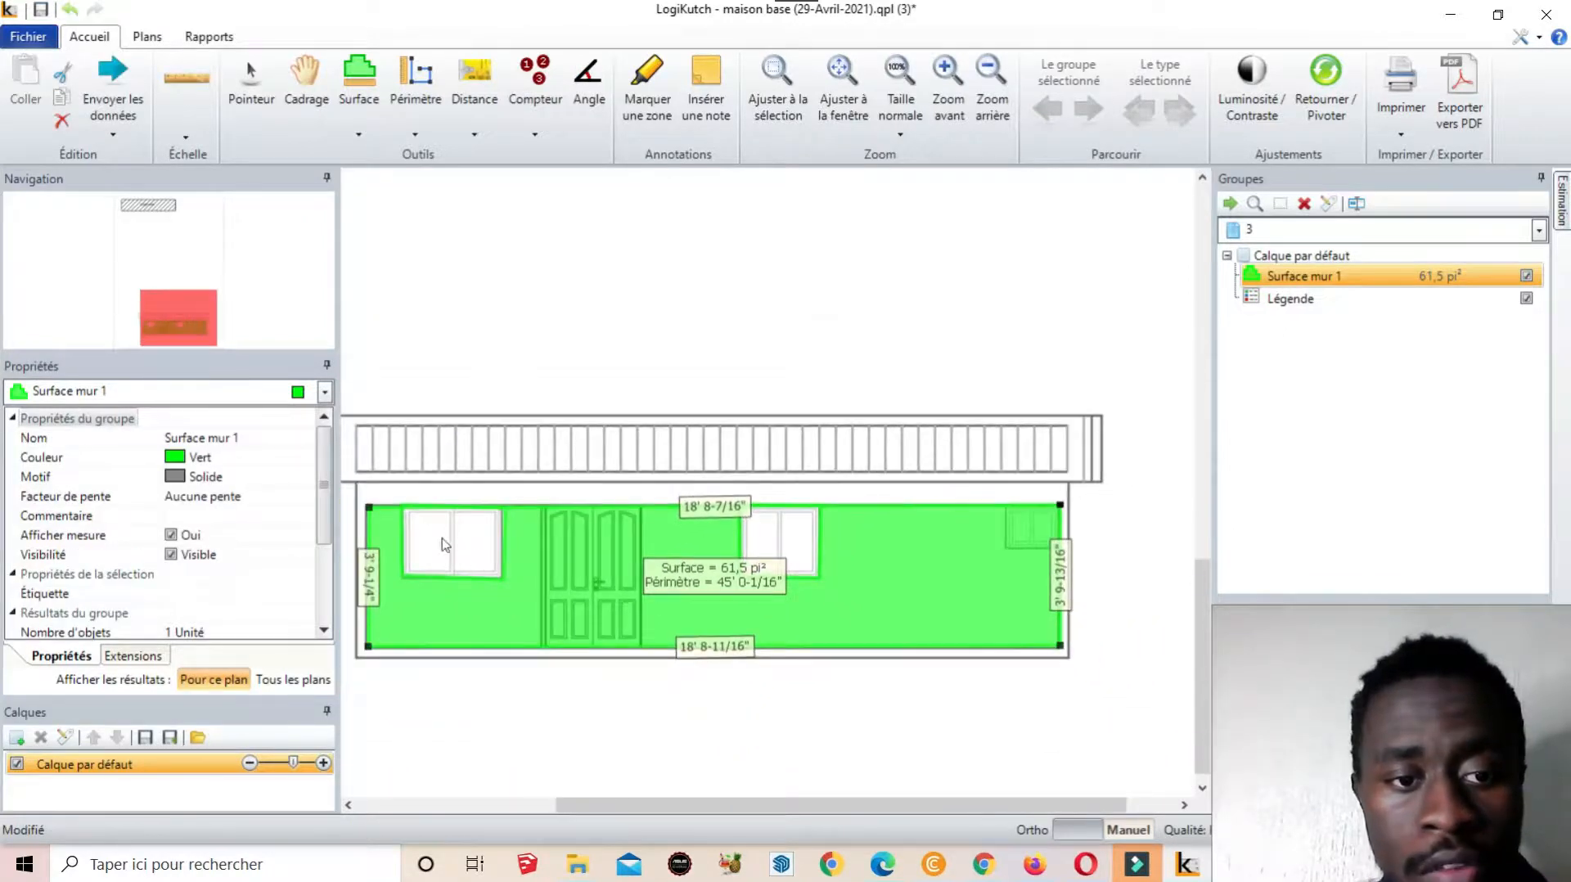
Trace a deduction around the small right-end window, leaving 59,8 pi²
scroll(671, 511, down, 1)
scroll(1010, 573, up, 2)
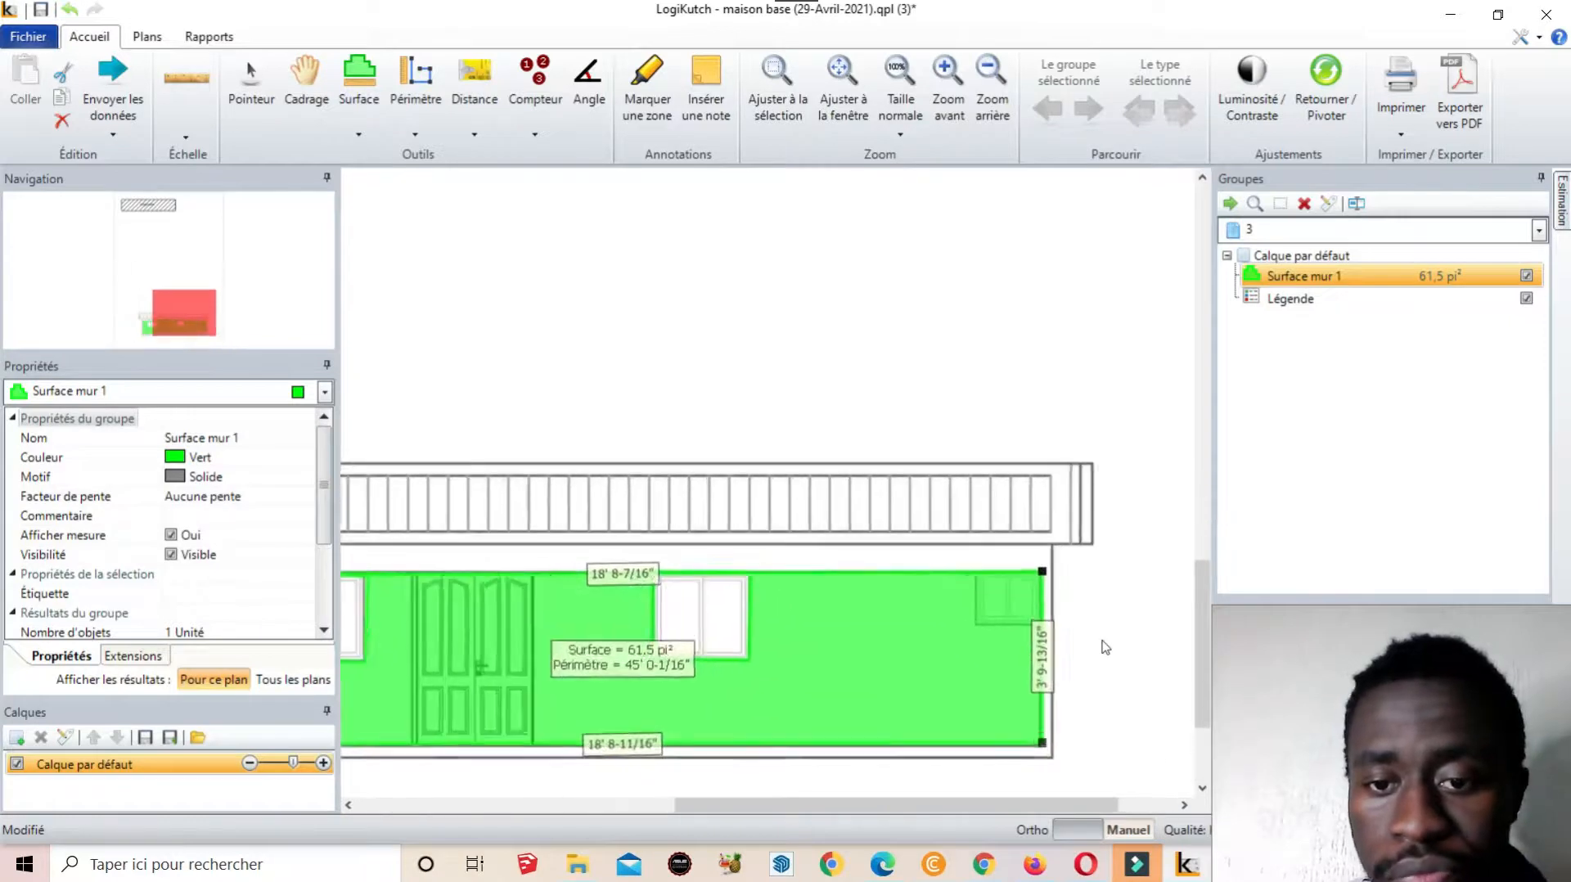
scroll(1104, 647, up, 3)
right_click(638, 324)
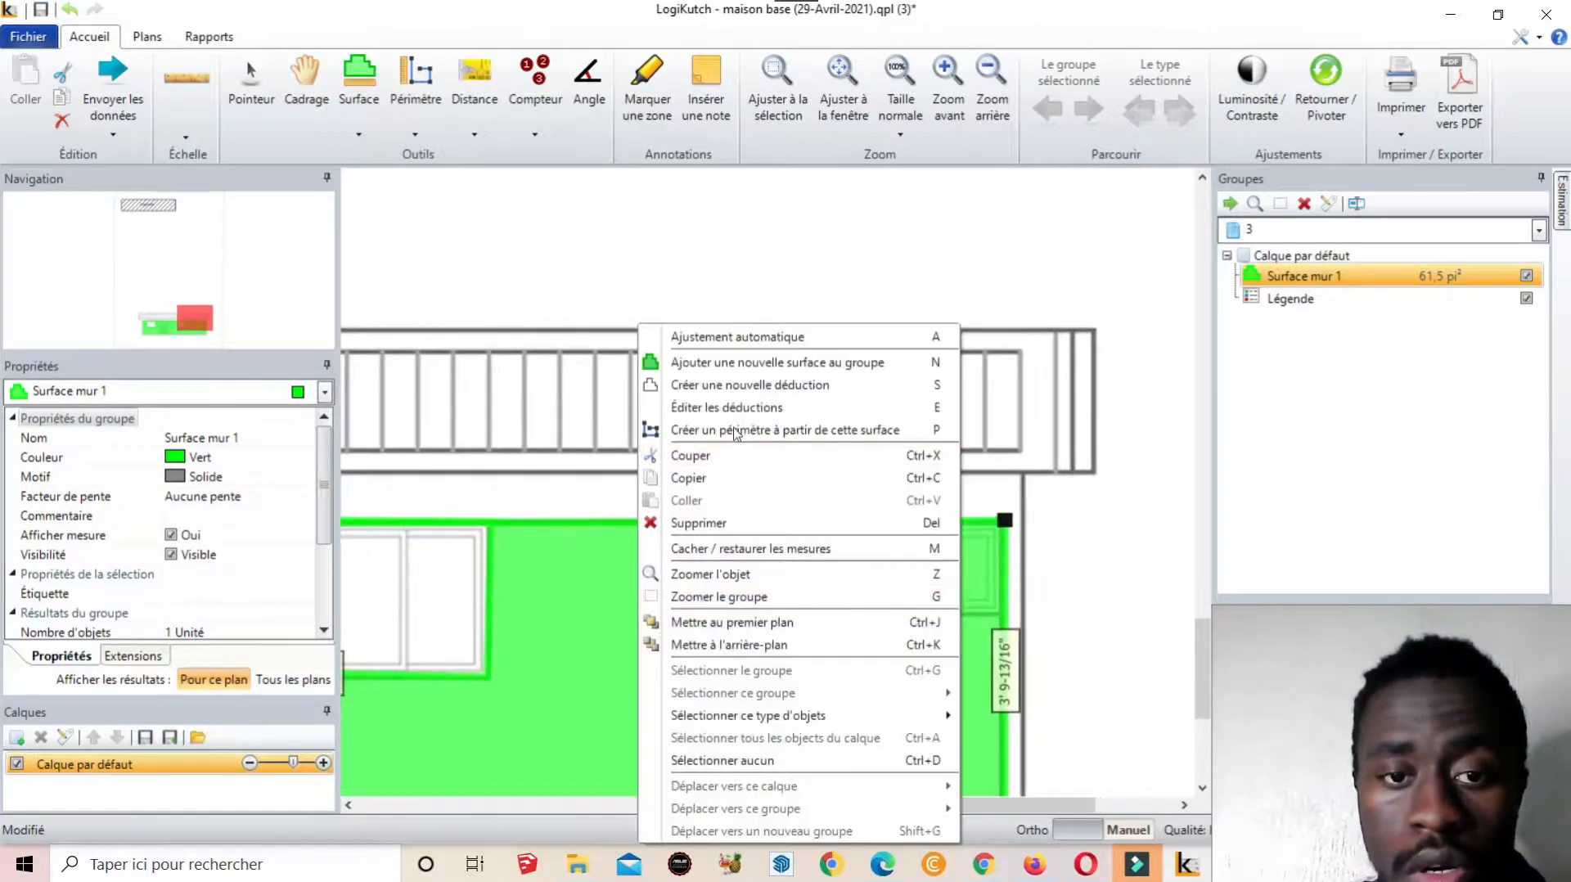
click(767, 387)
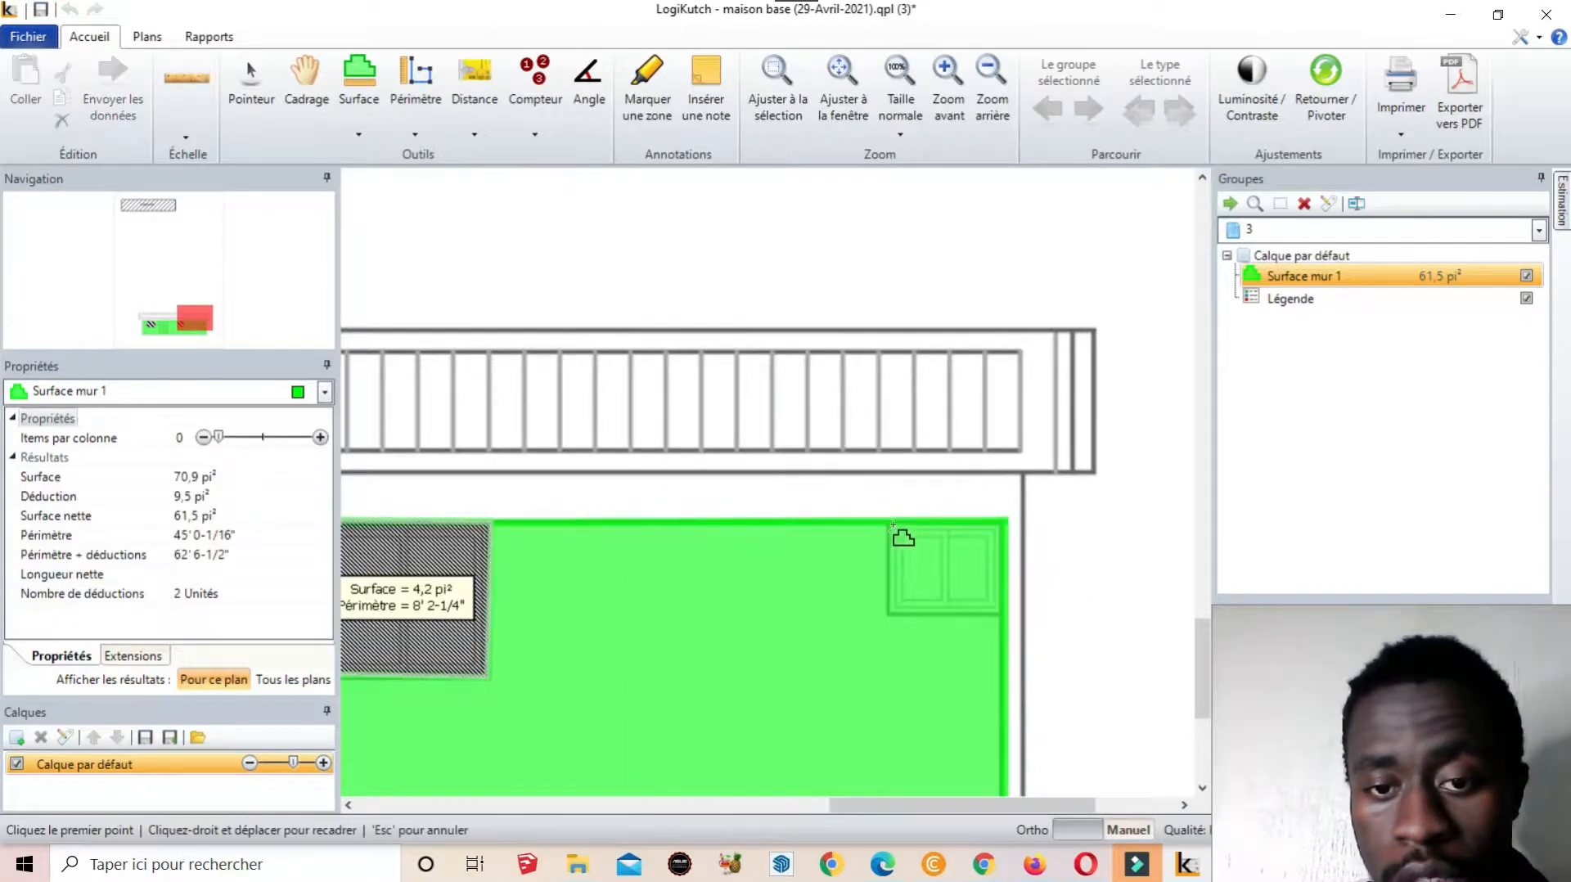
click(887, 523)
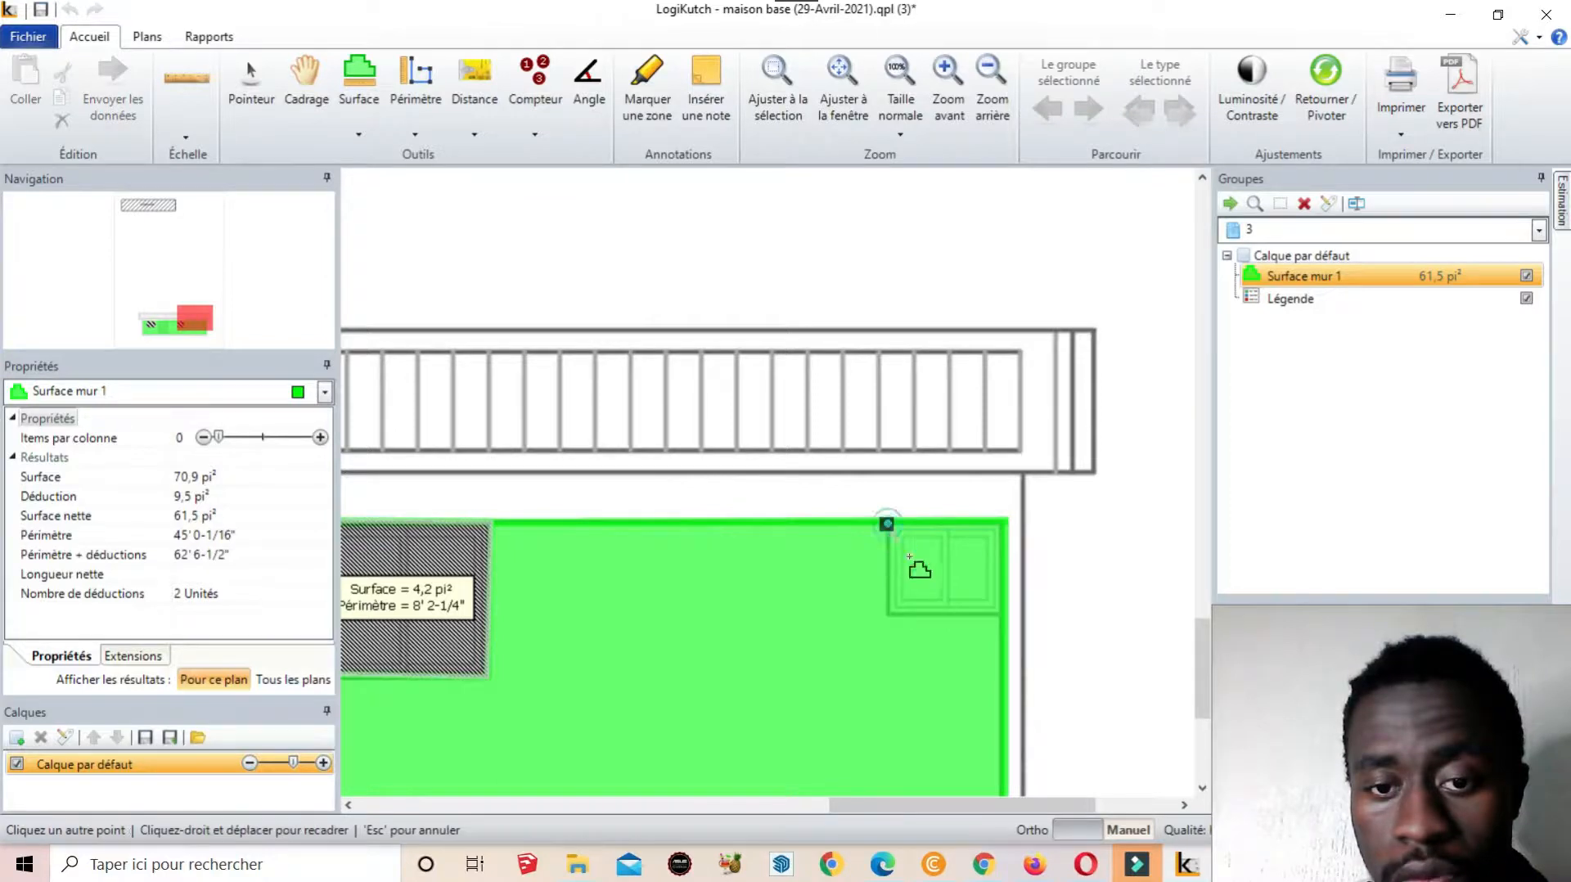
click(889, 614)
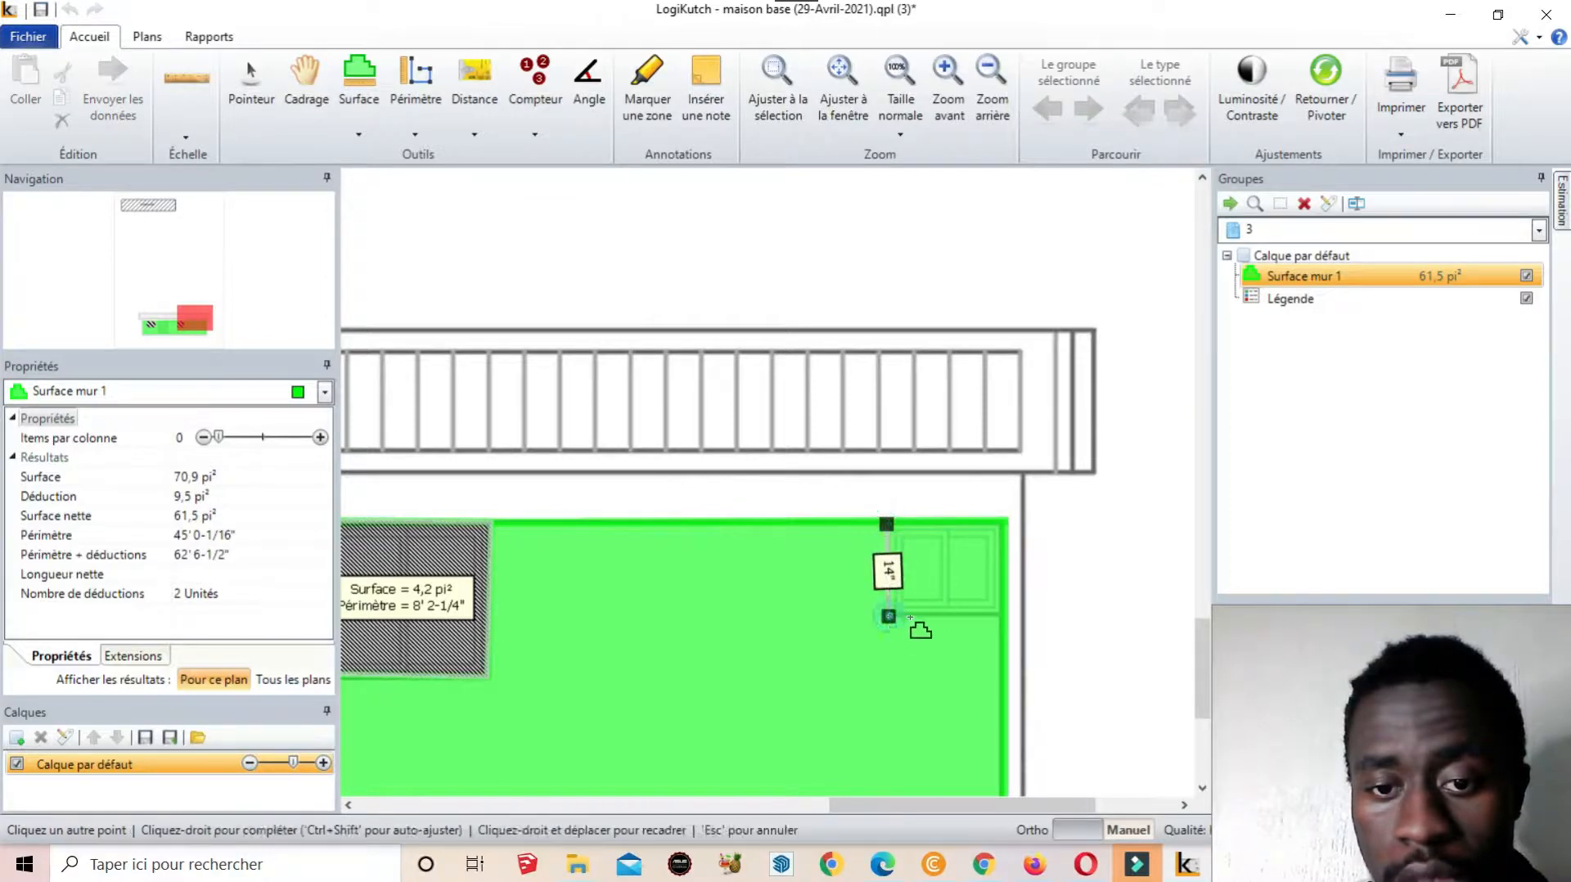
click(999, 612)
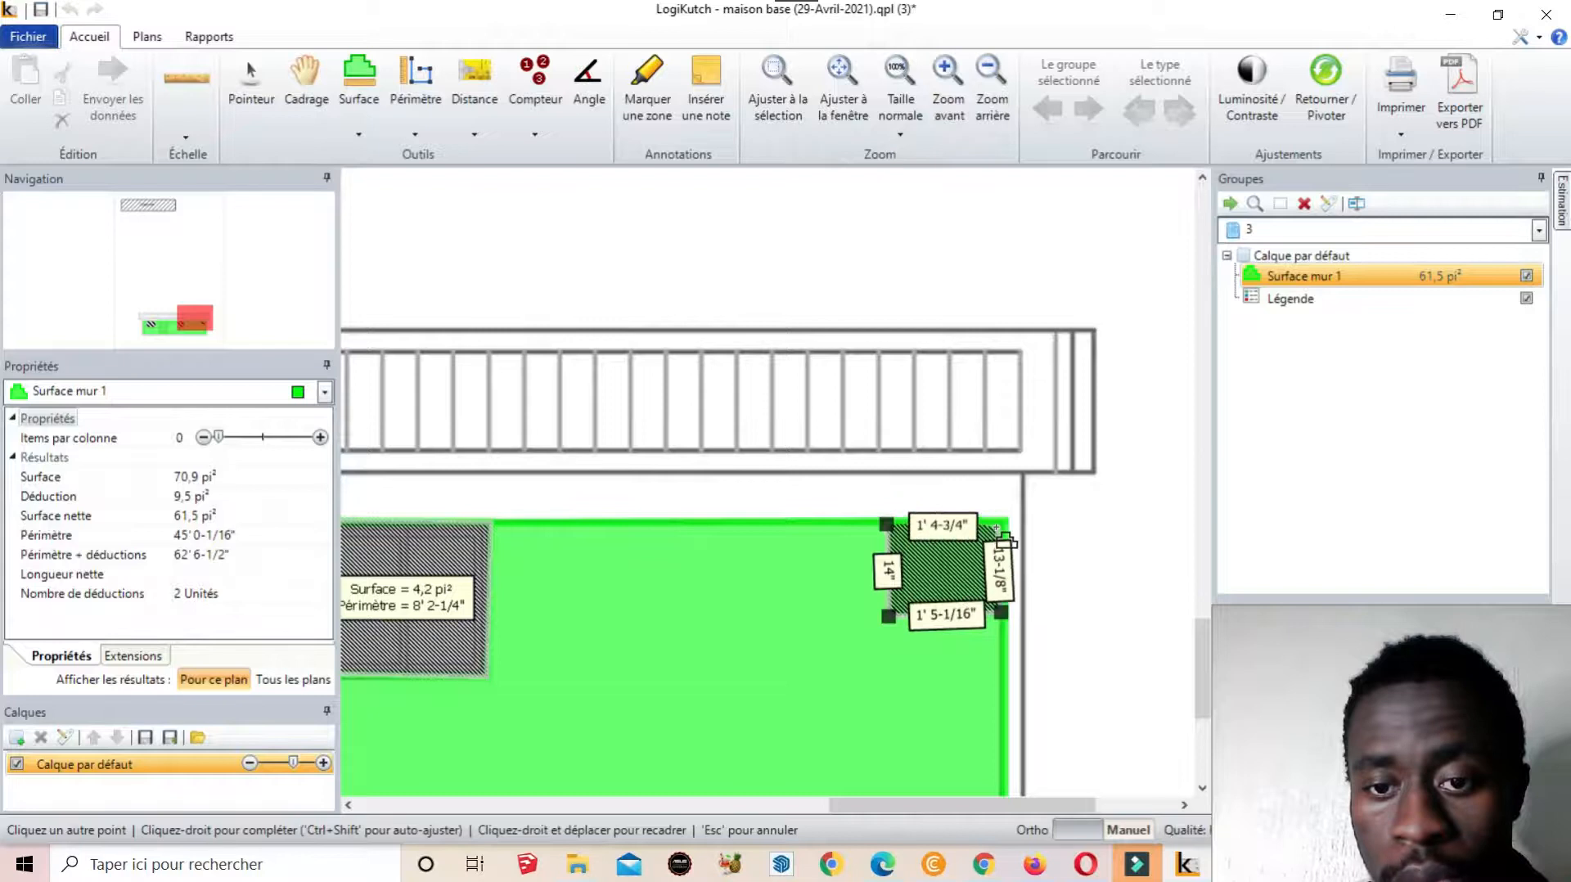
right_click(1001, 524)
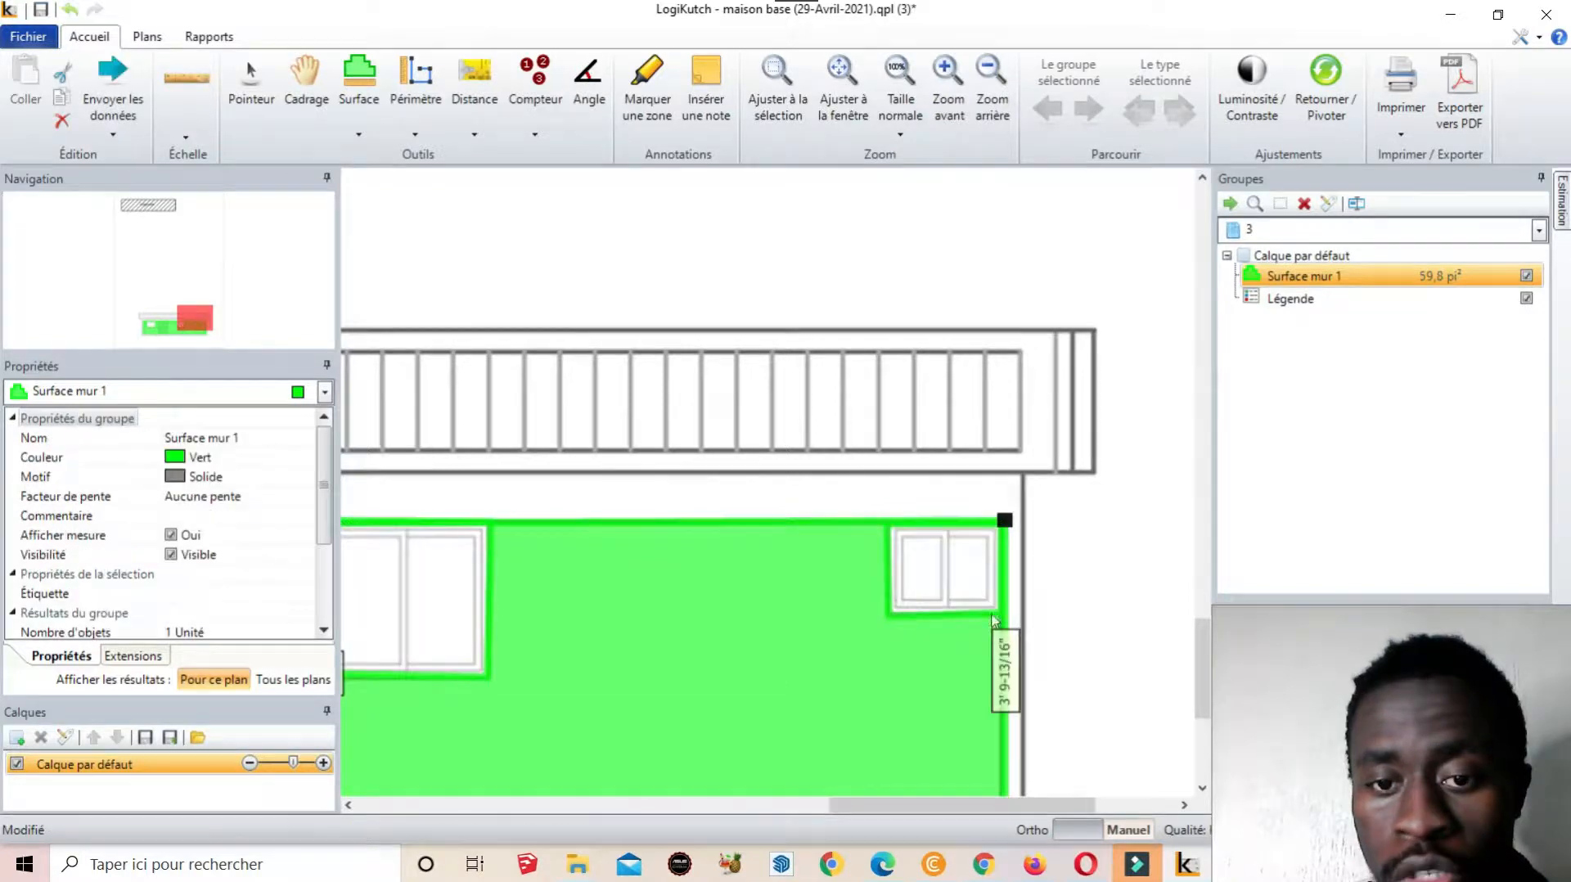
scroll(1096, 518, down, 2)
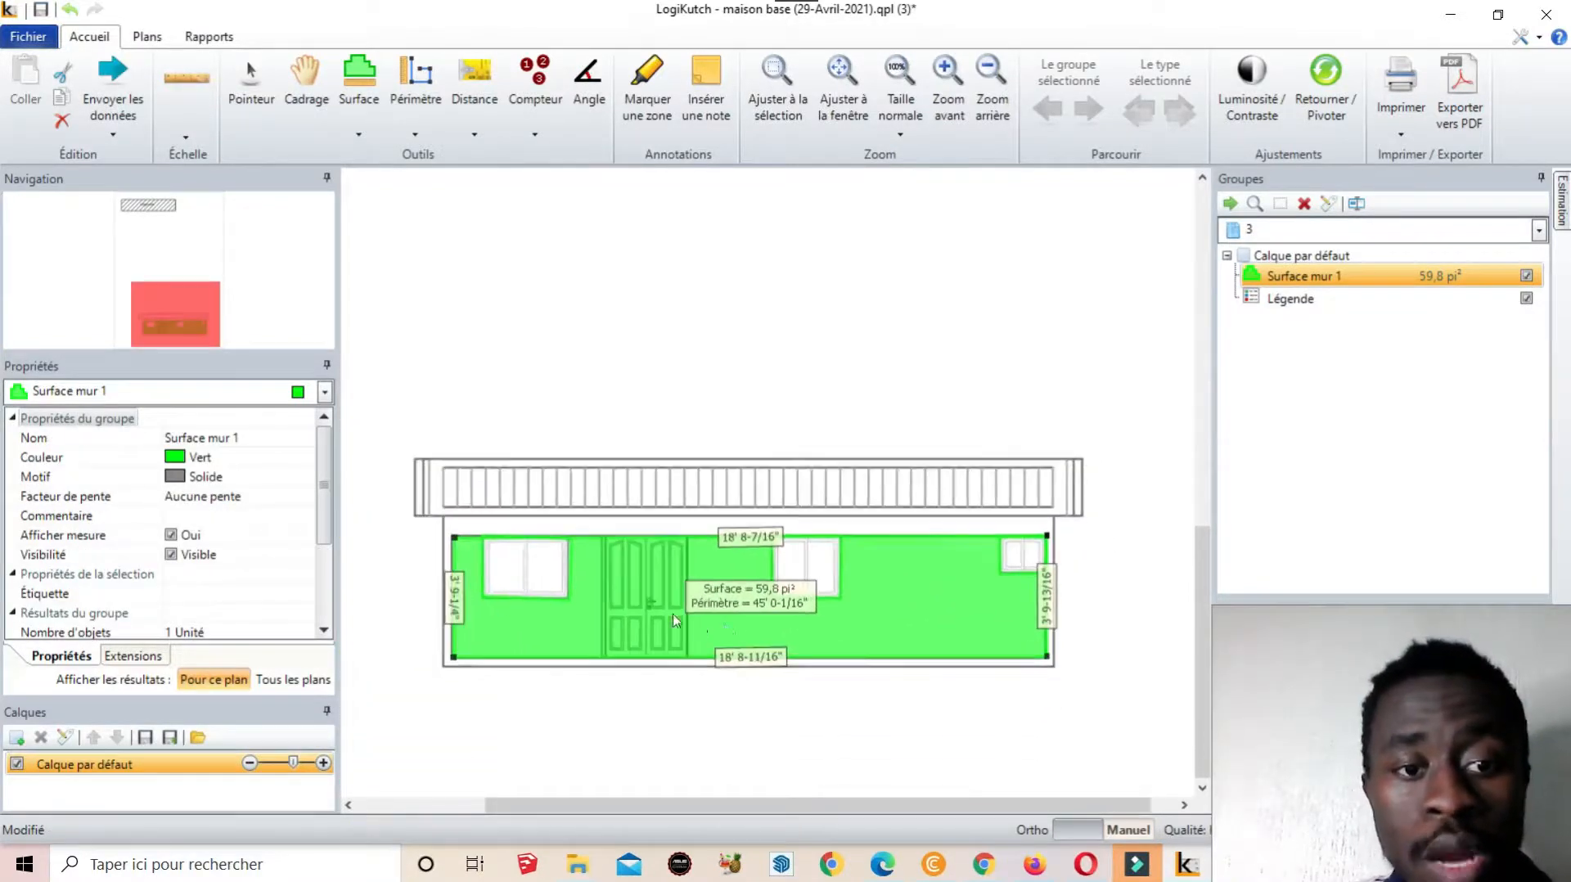
Trace a deduction around the double door's four corners, leaving 49,7 pi²
scroll(589, 659, up, 2)
scroll(630, 556, up, 2)
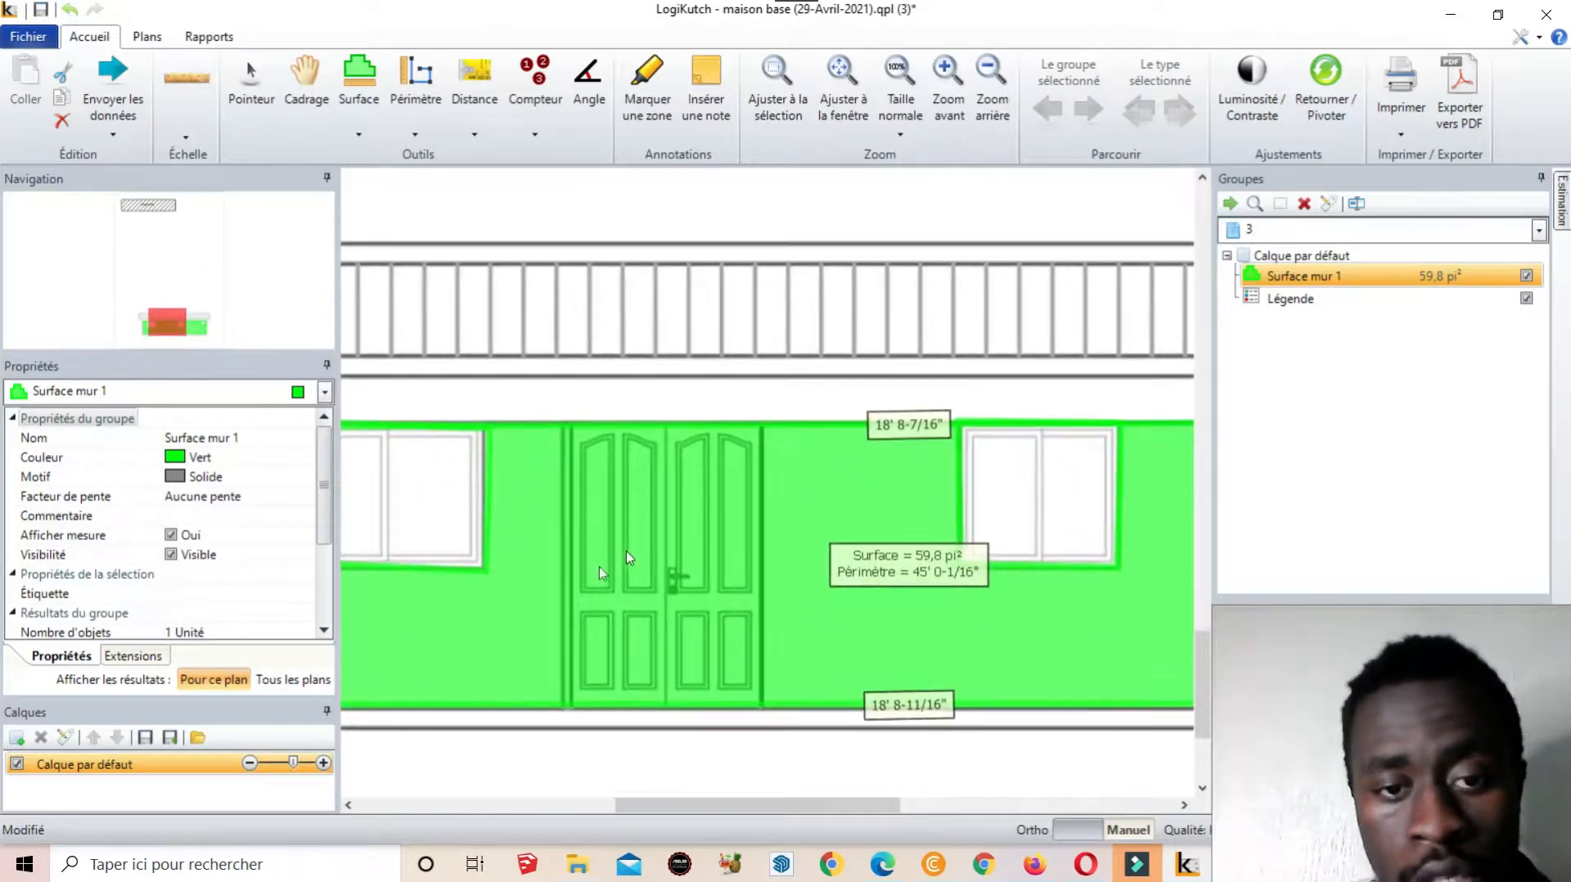
right_click(521, 490)
click(625, 385)
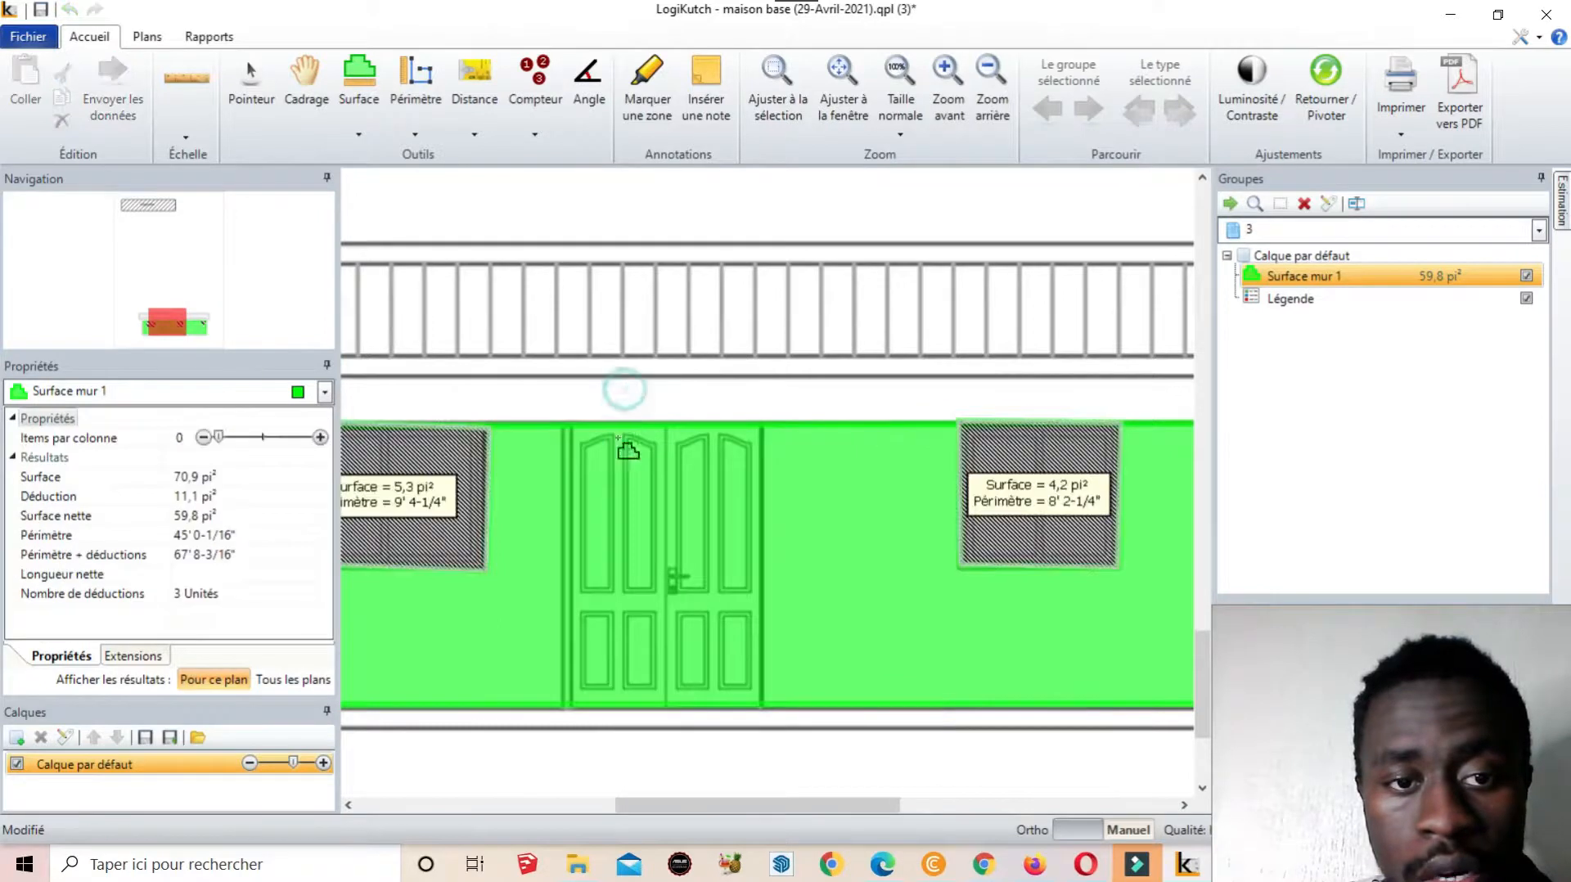
click(563, 427)
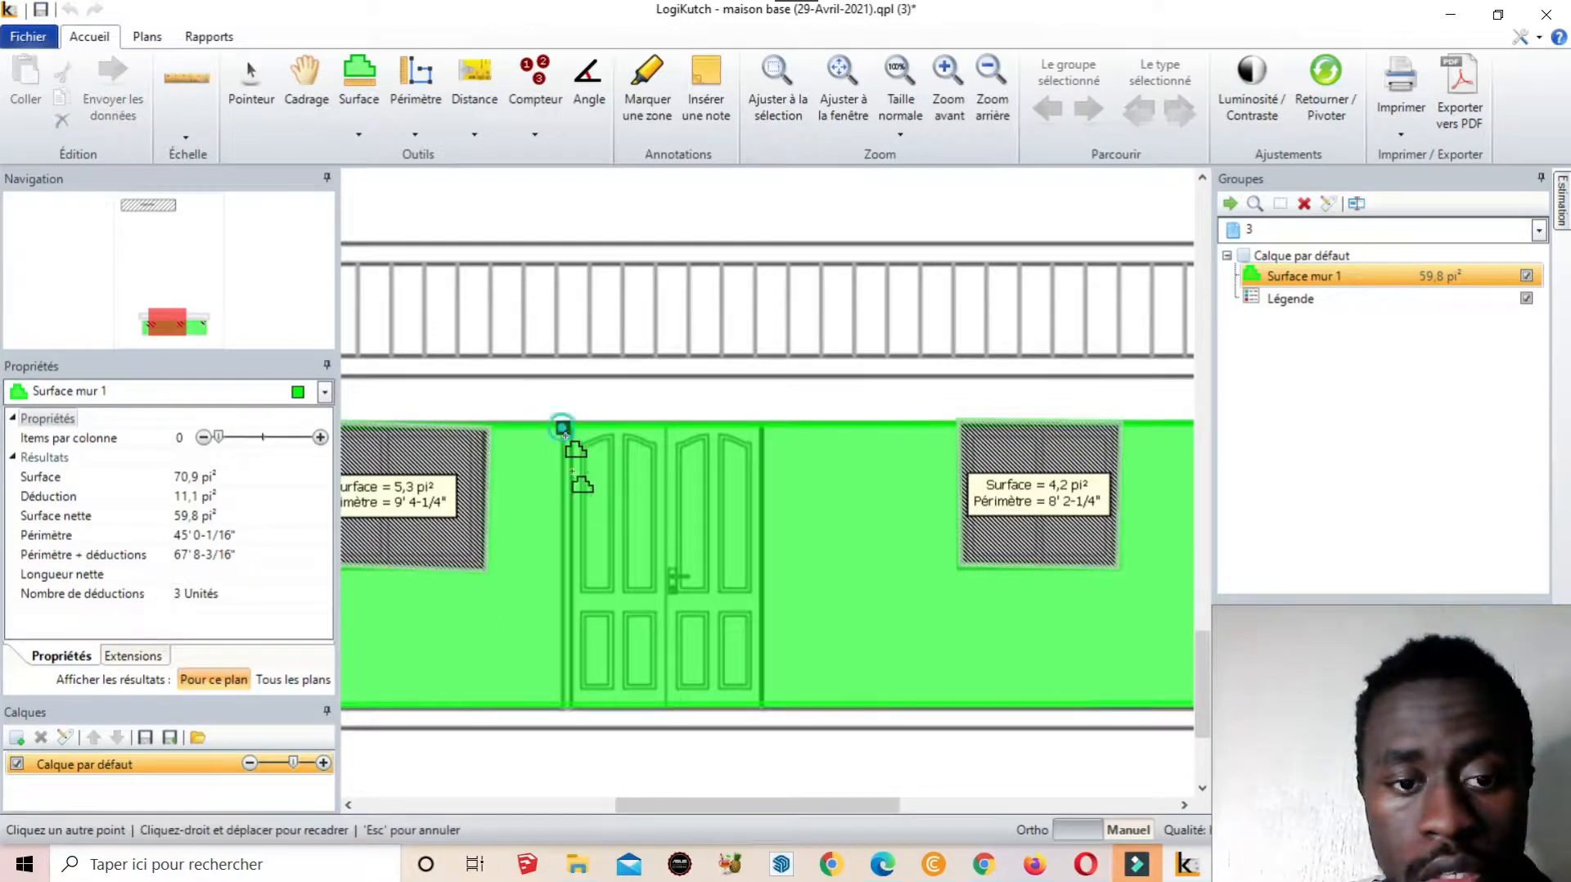
click(562, 704)
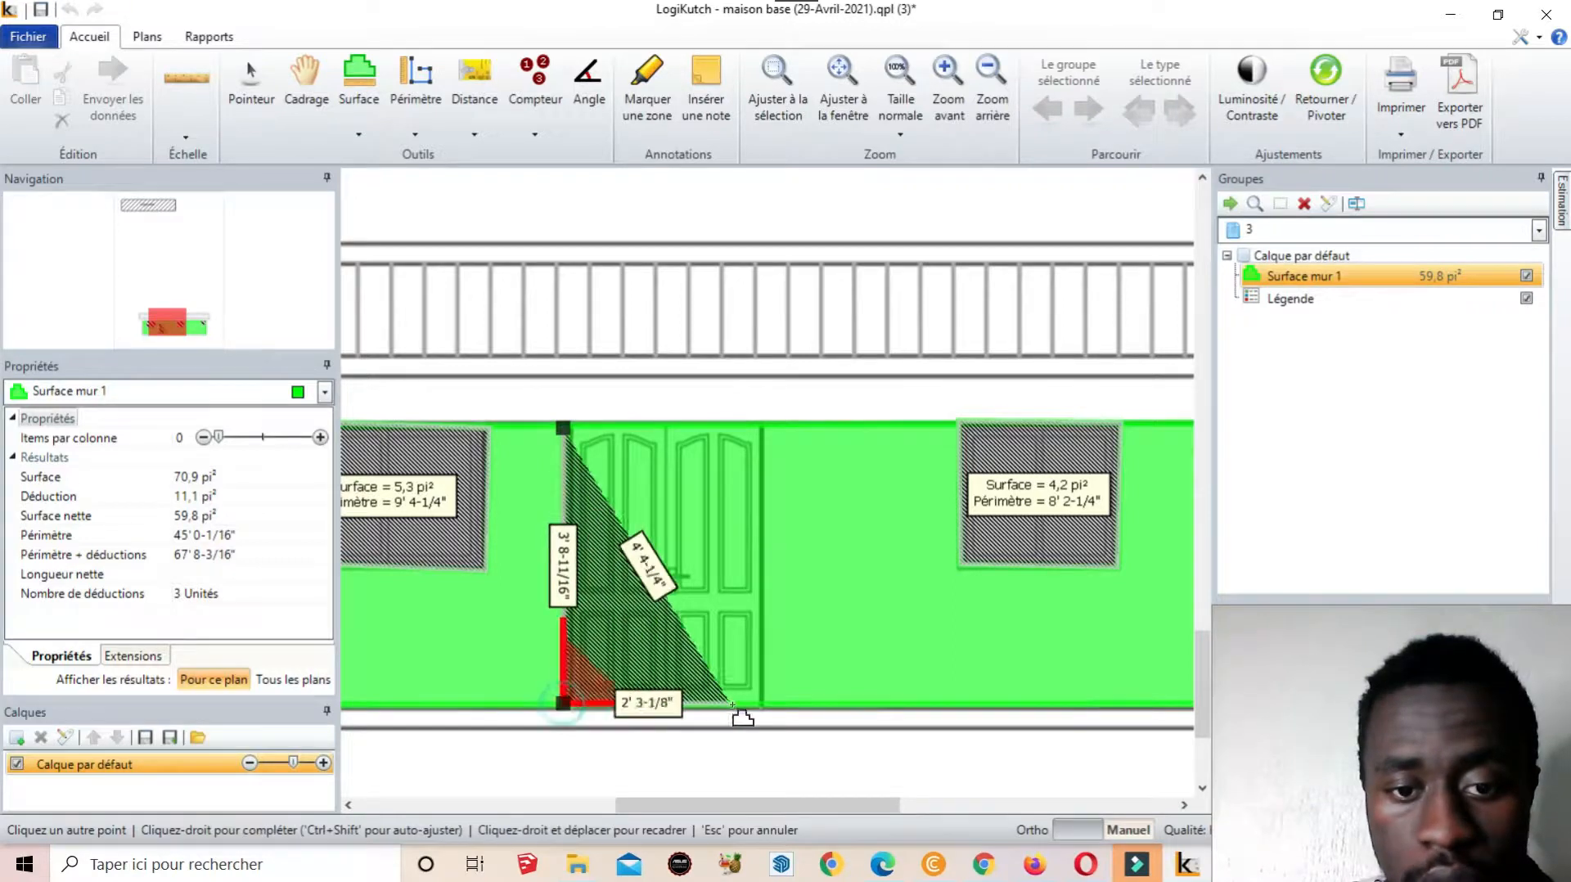
click(763, 707)
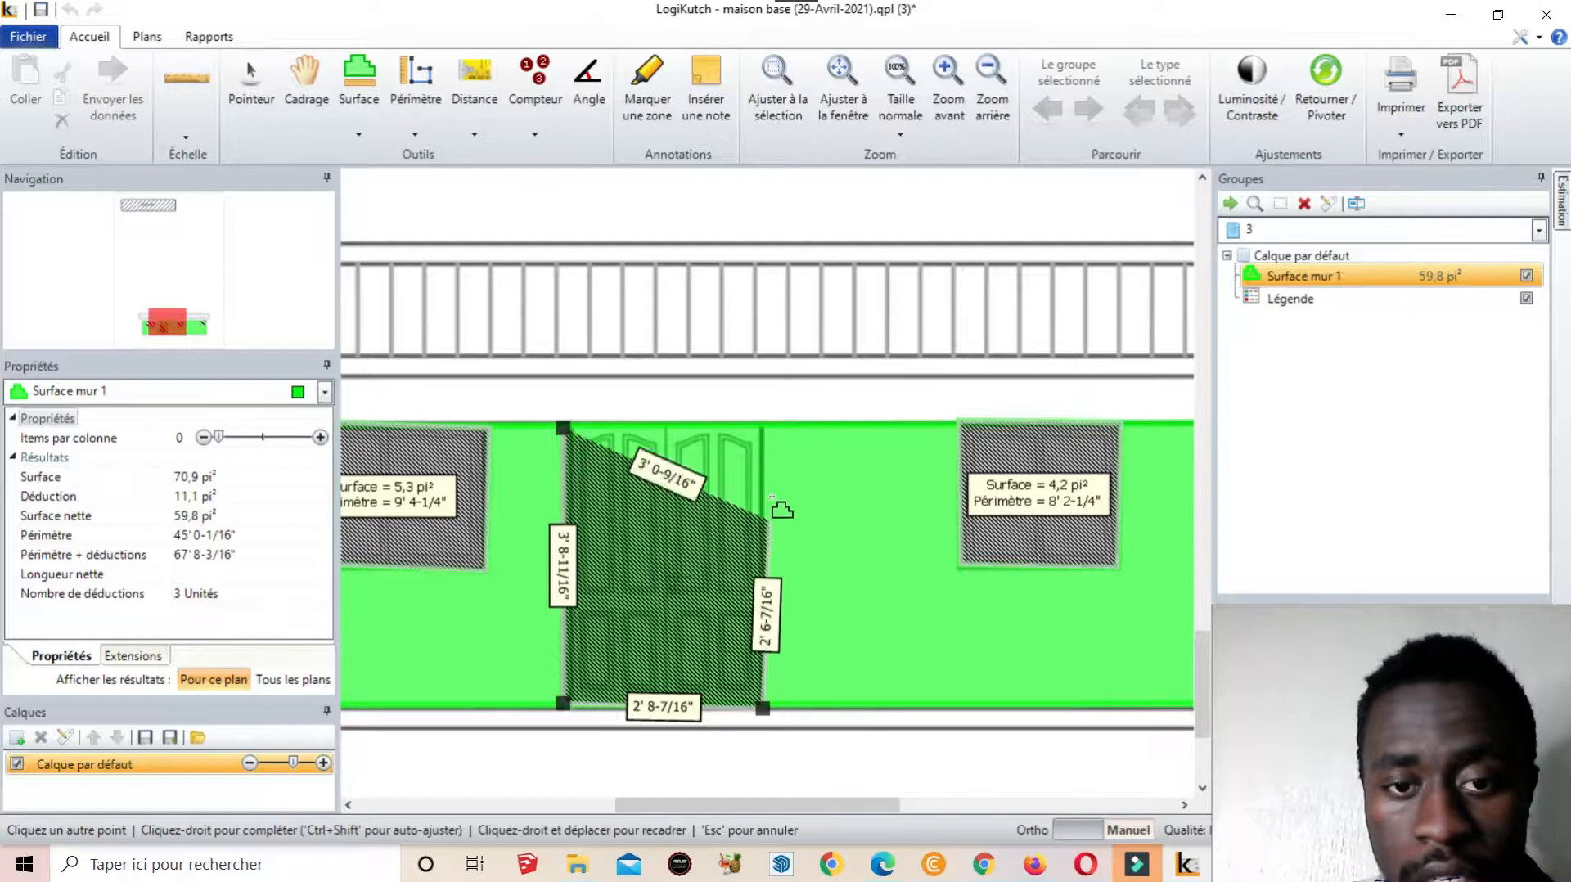
click(762, 427)
right_click(762, 427)
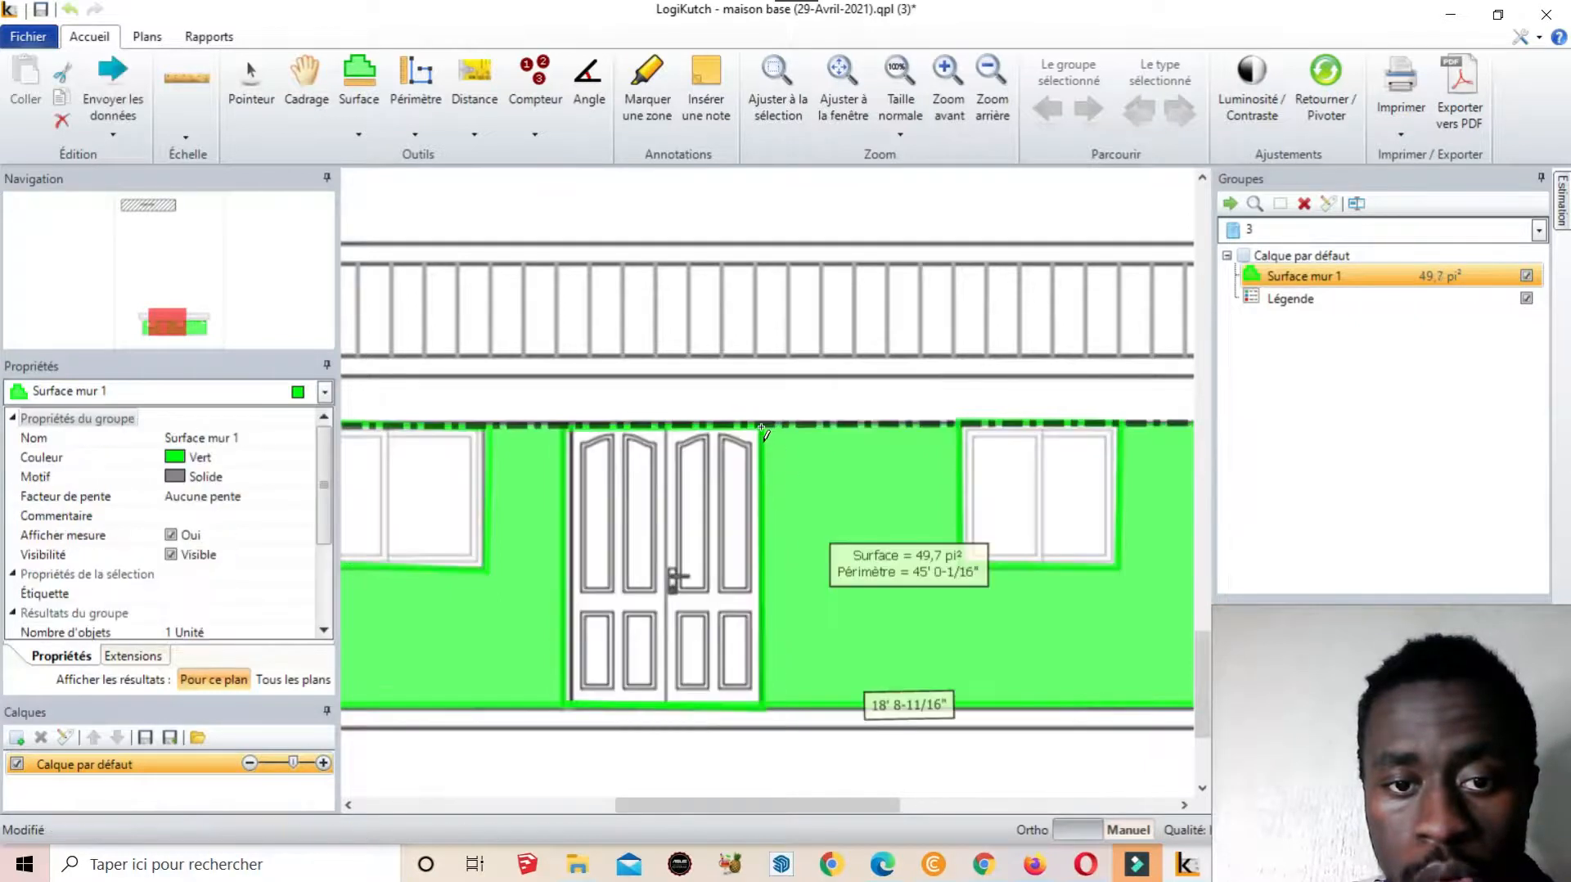
scroll(690, 571, down, 2)
scroll(566, 582, down, 3)
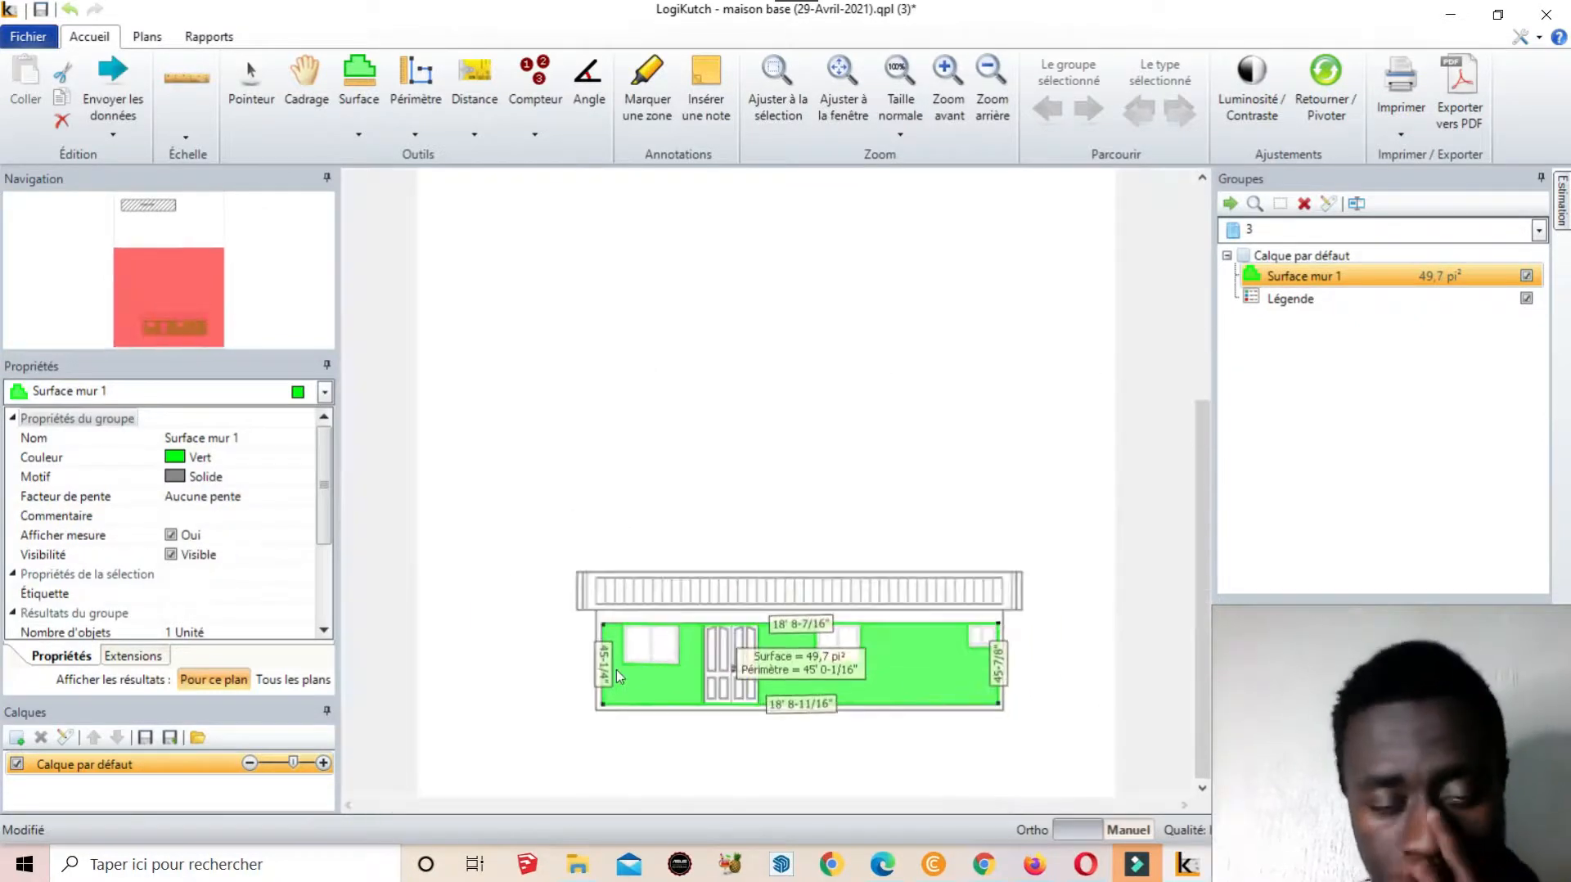
scroll(938, 683, up, 2)
scroll(769, 548, down, 3)
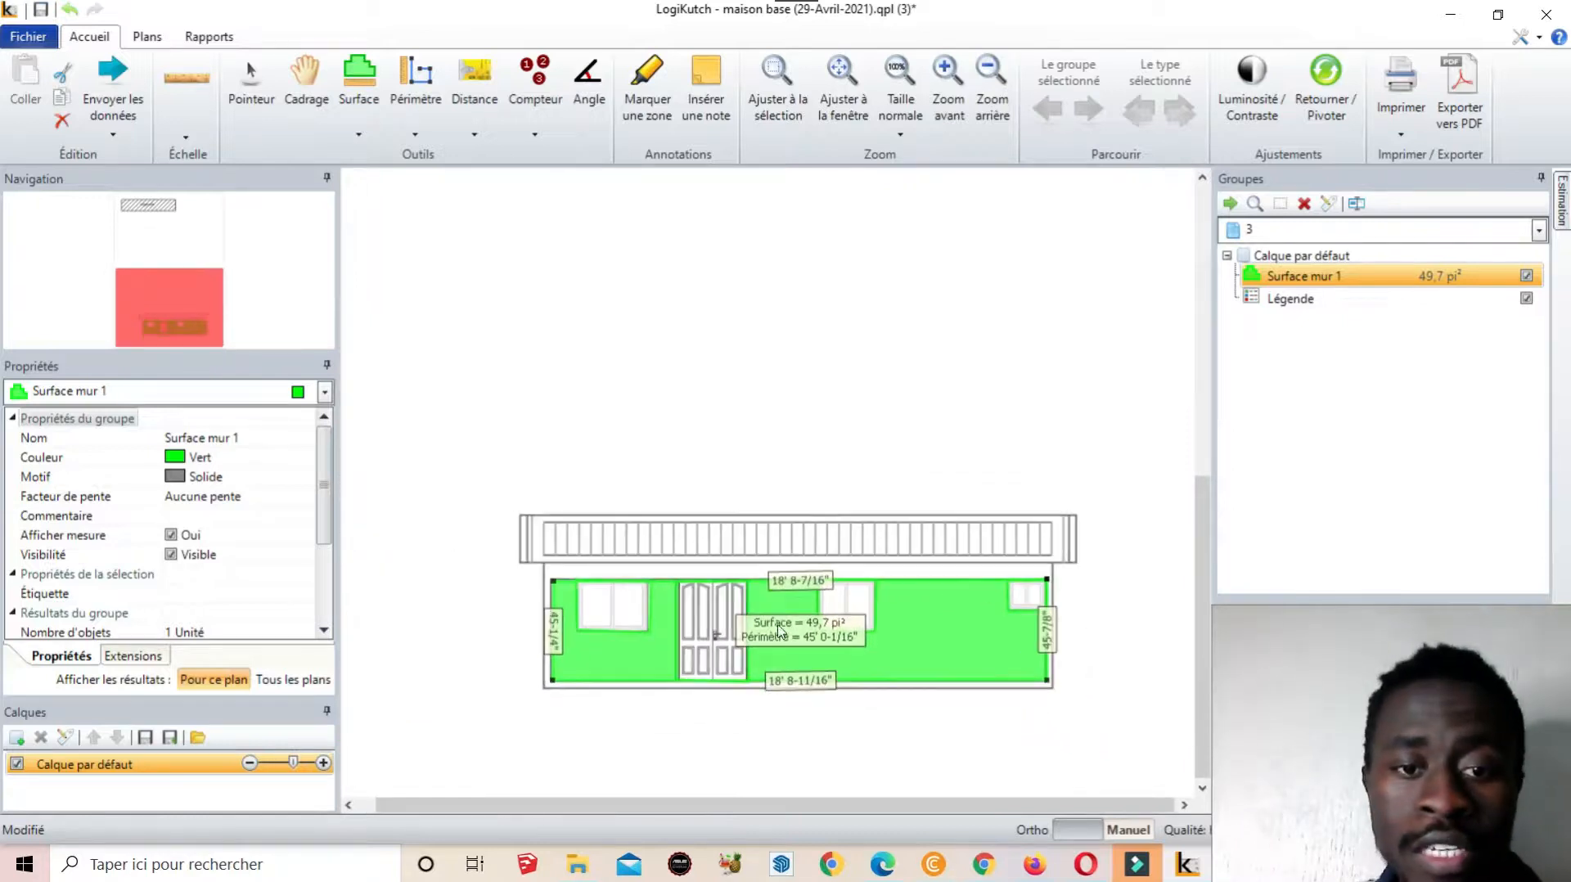
scroll(970, 657, up, 1)
scroll(969, 657, up, 1)
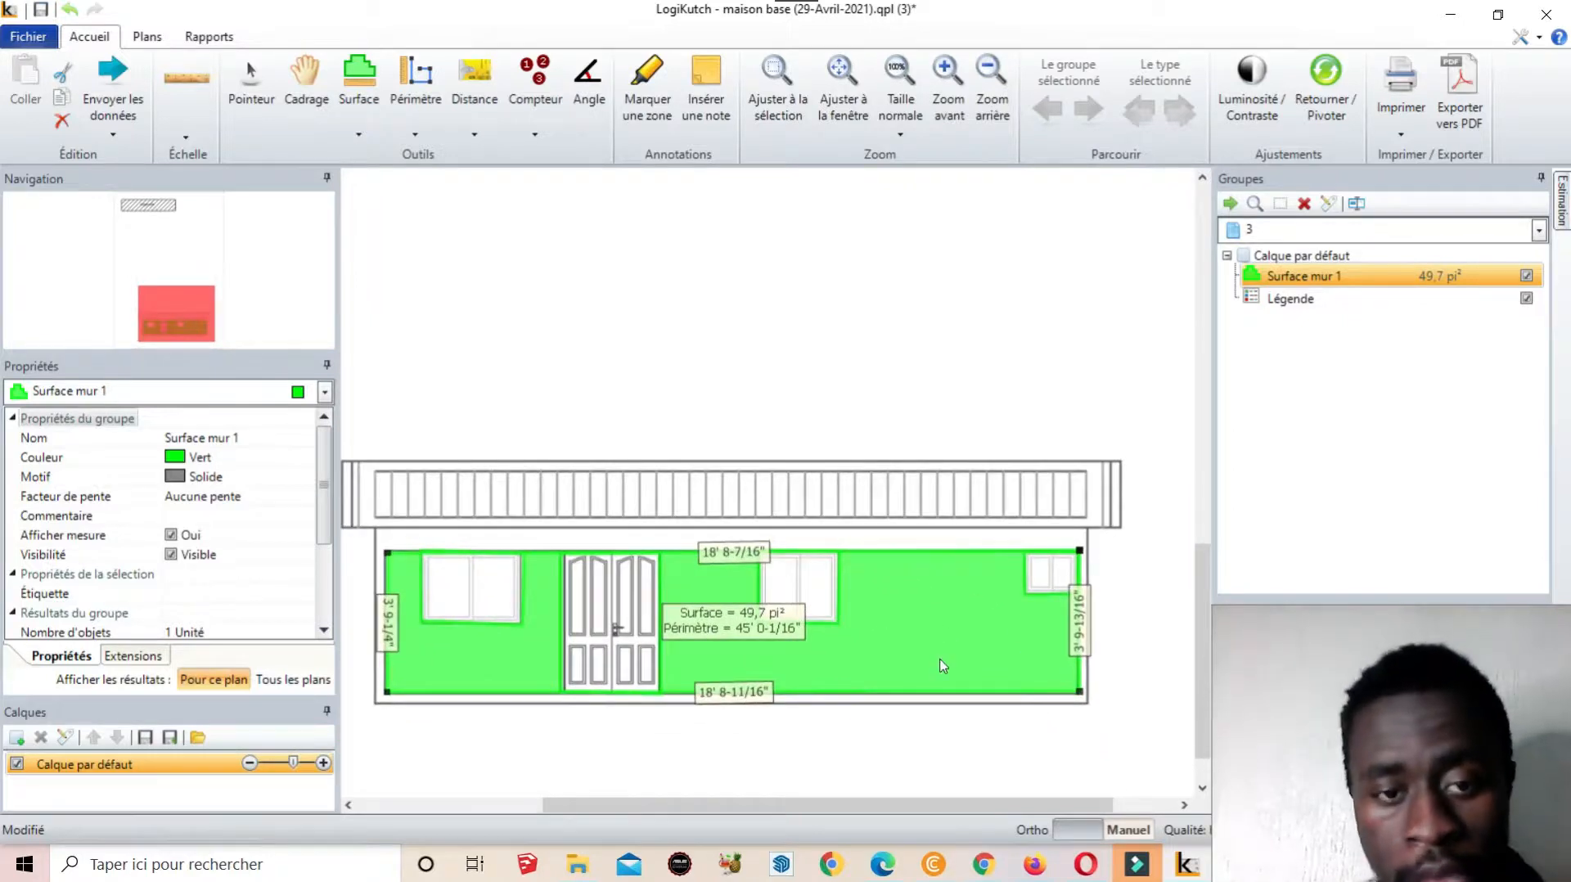
scroll(943, 665, up, 1)
scroll(939, 714, down, 2)
scroll(940, 714, up, 2)
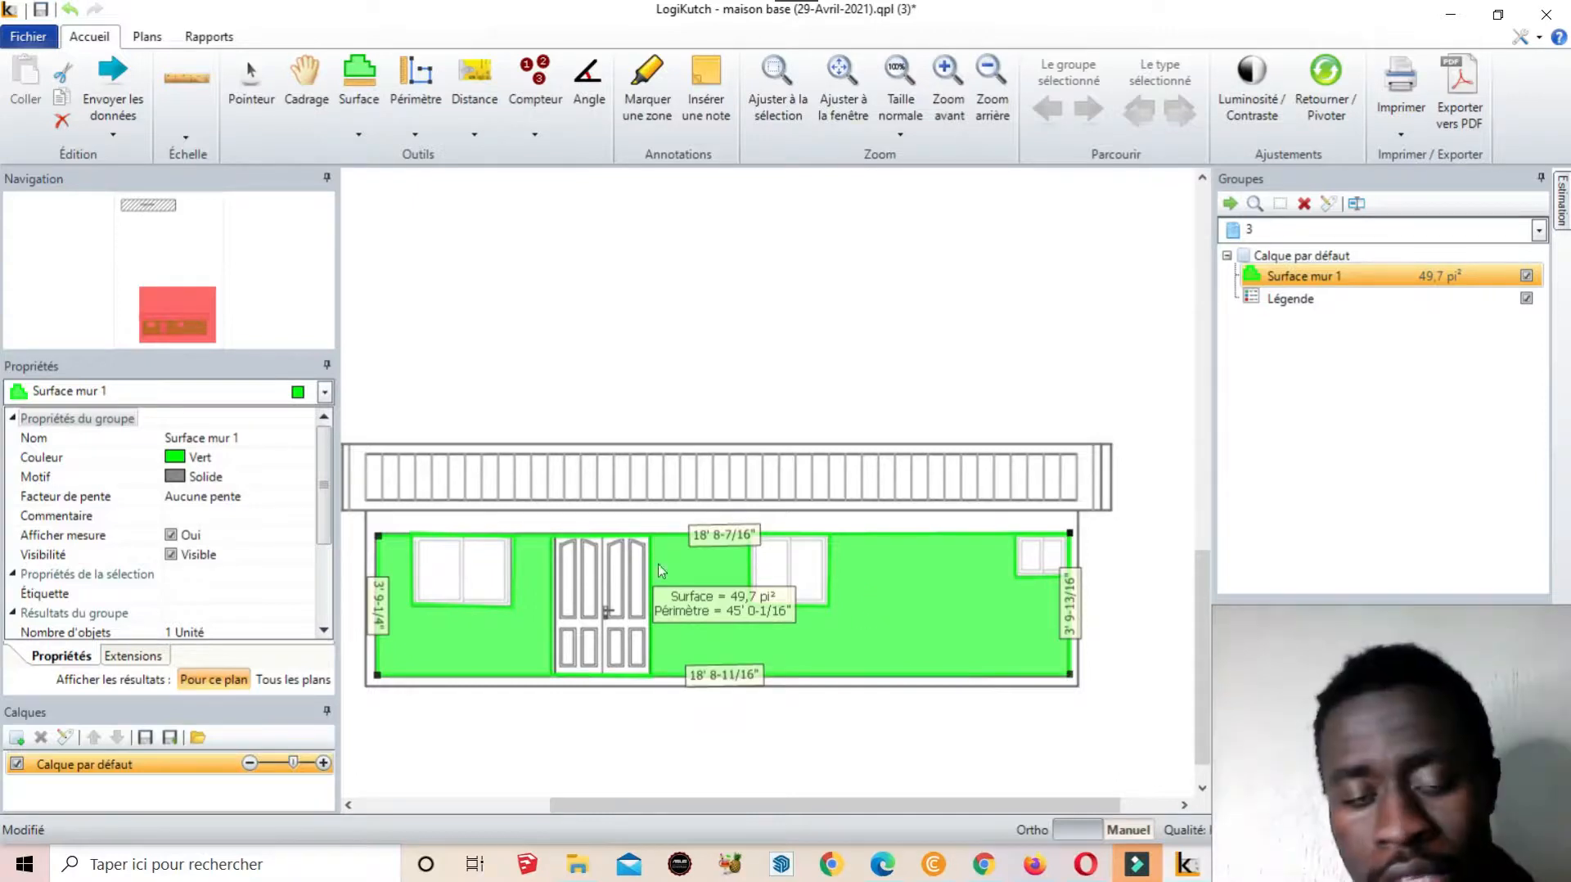
scroll(981, 695, down, 1)
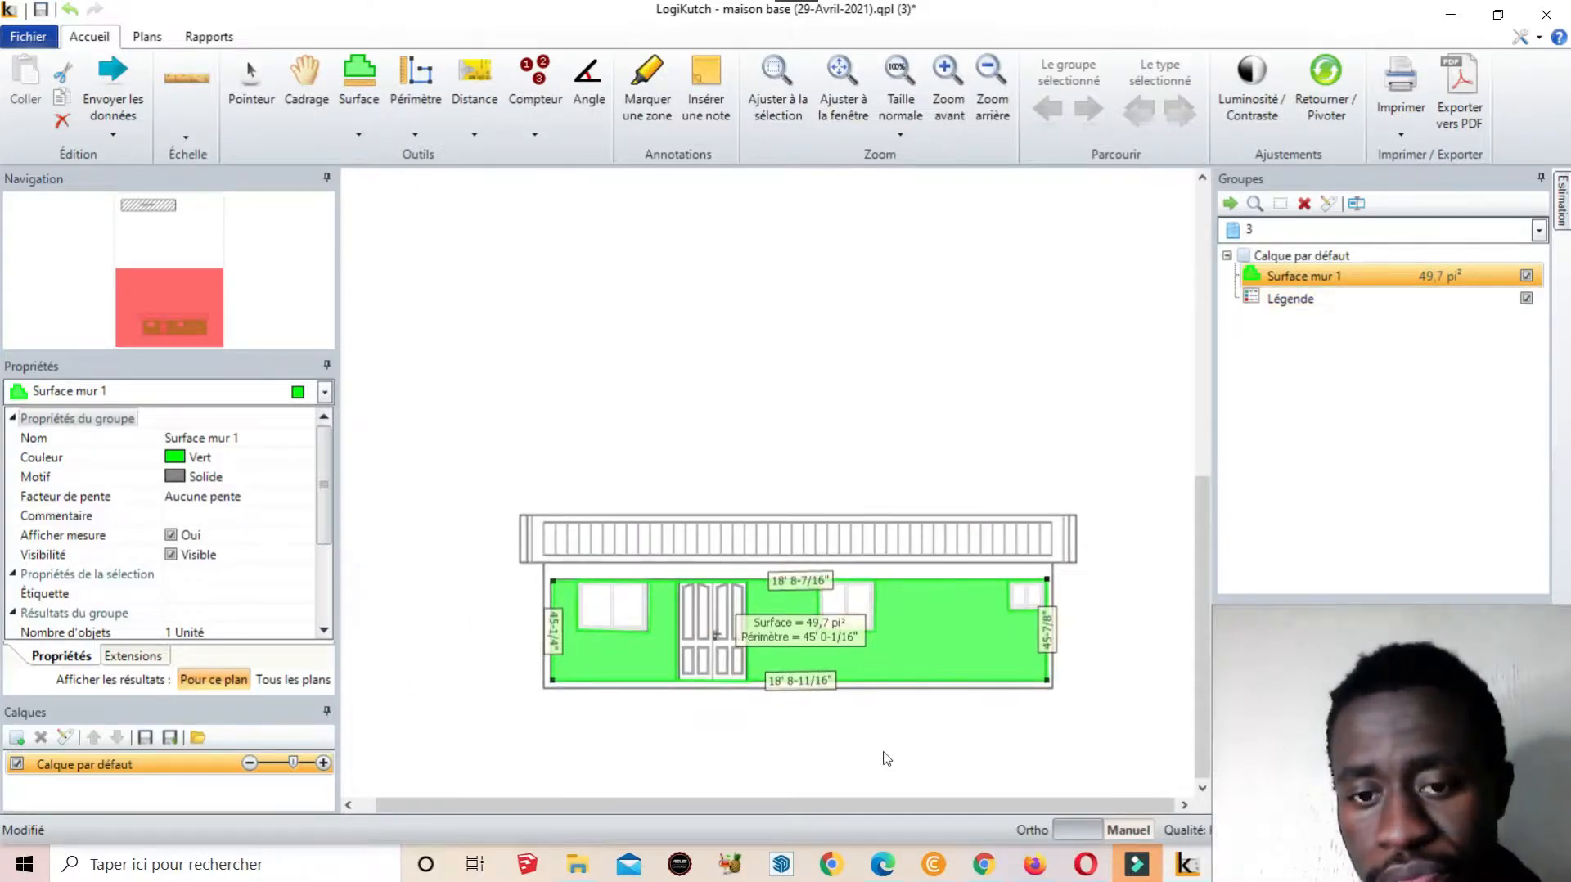
scroll(881, 757, up, 2)
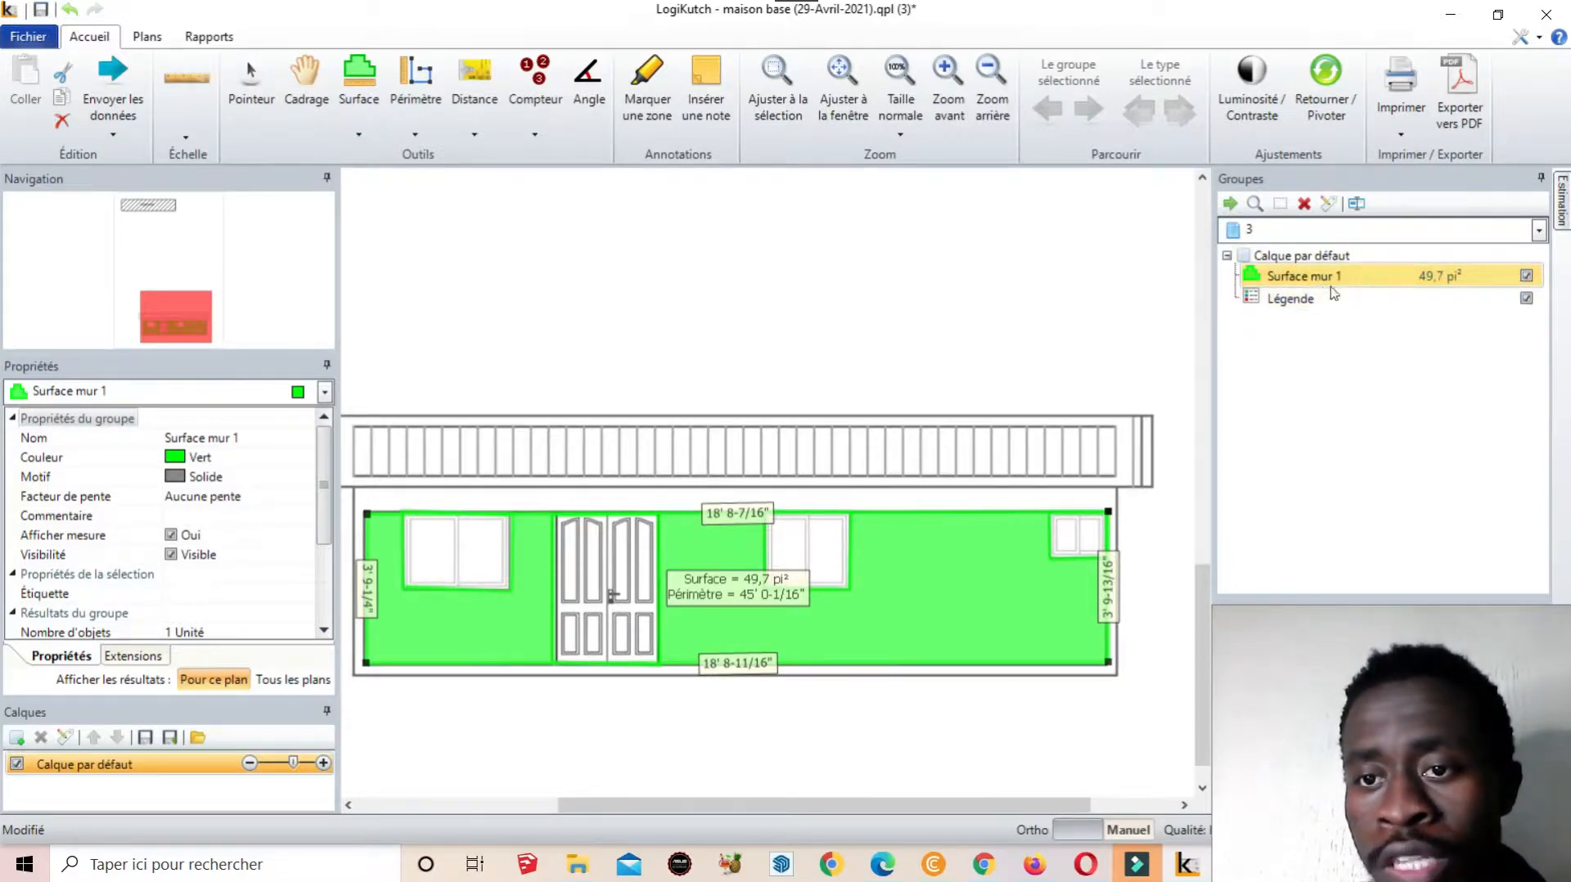
ctrl+click(1439, 299)
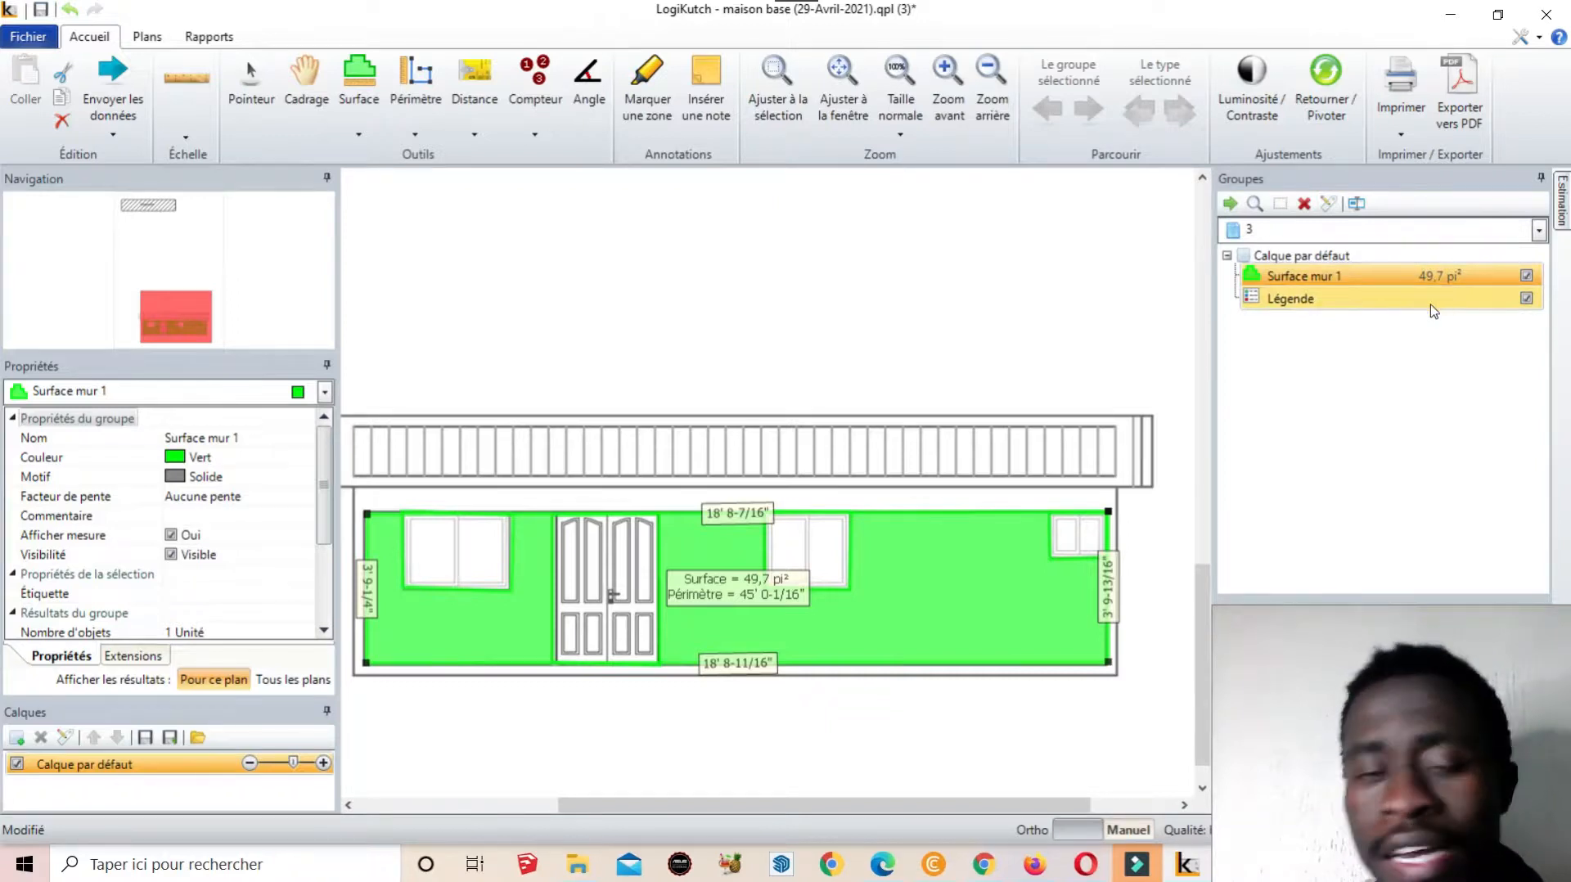
scroll(884, 494, down, 1)
click(1443, 286)
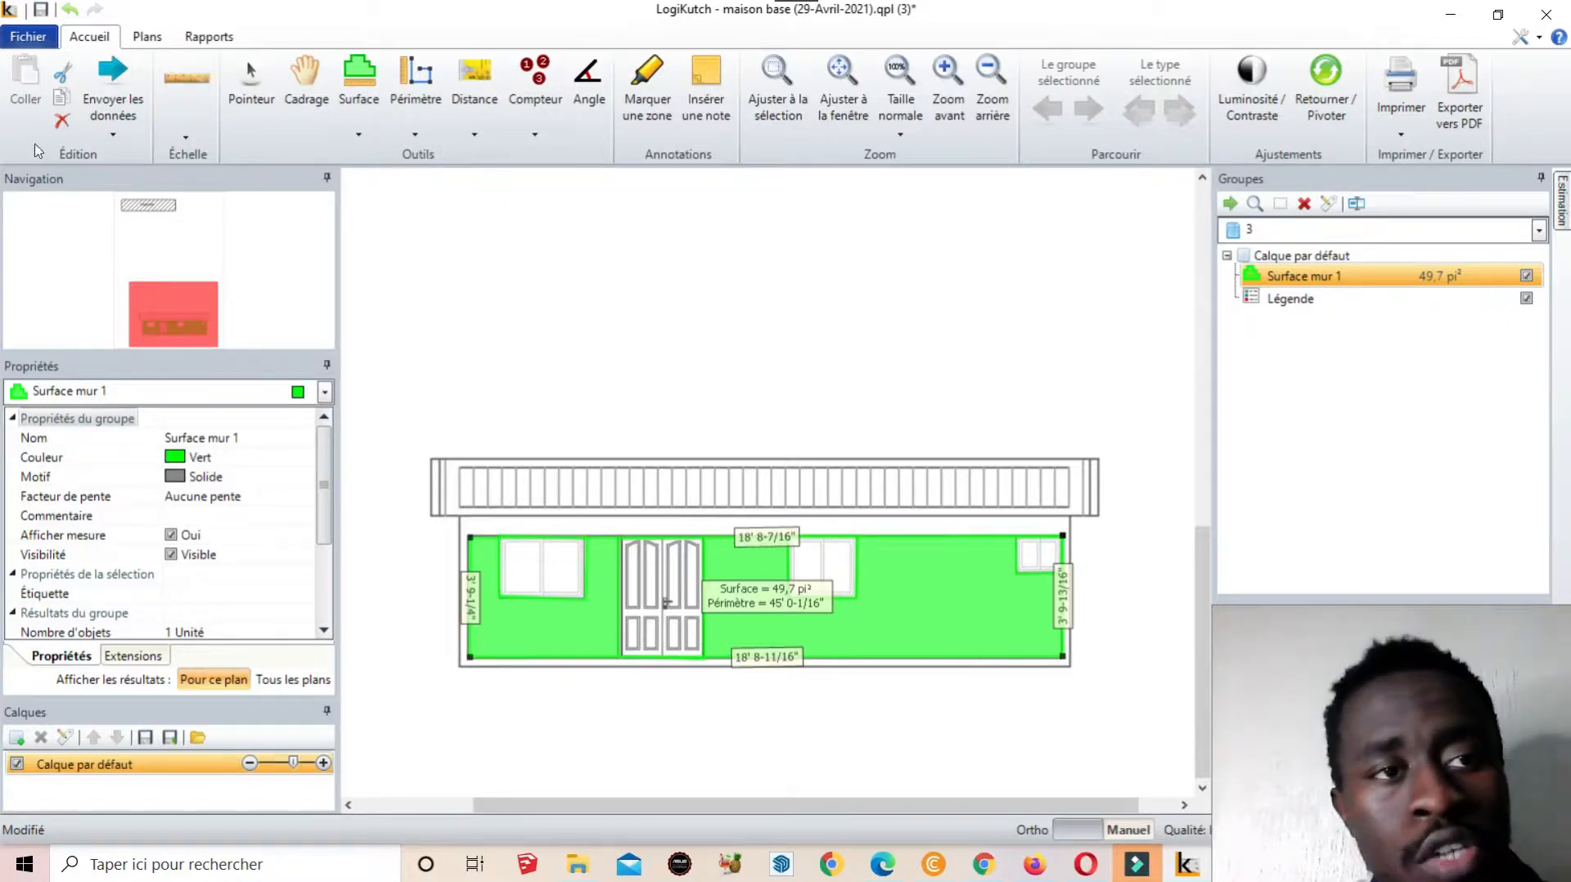
click(215, 36)
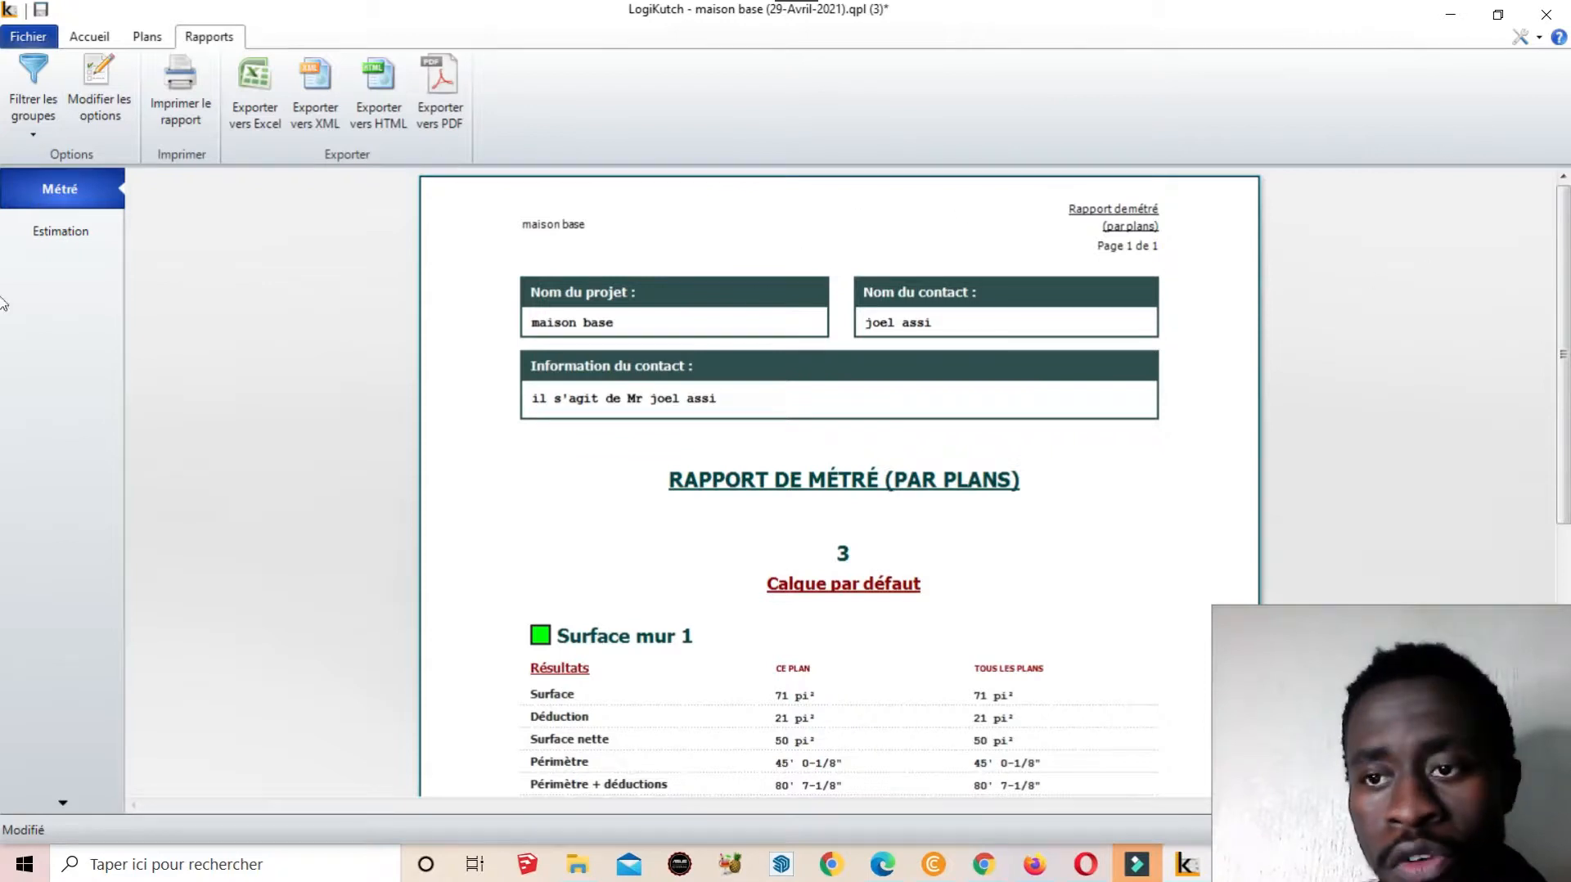
Scroll the Métré report to view Surface mur 1's 45' 0-1/8" perimeter and 4 deductions
scroll(2, 360, down, 1)
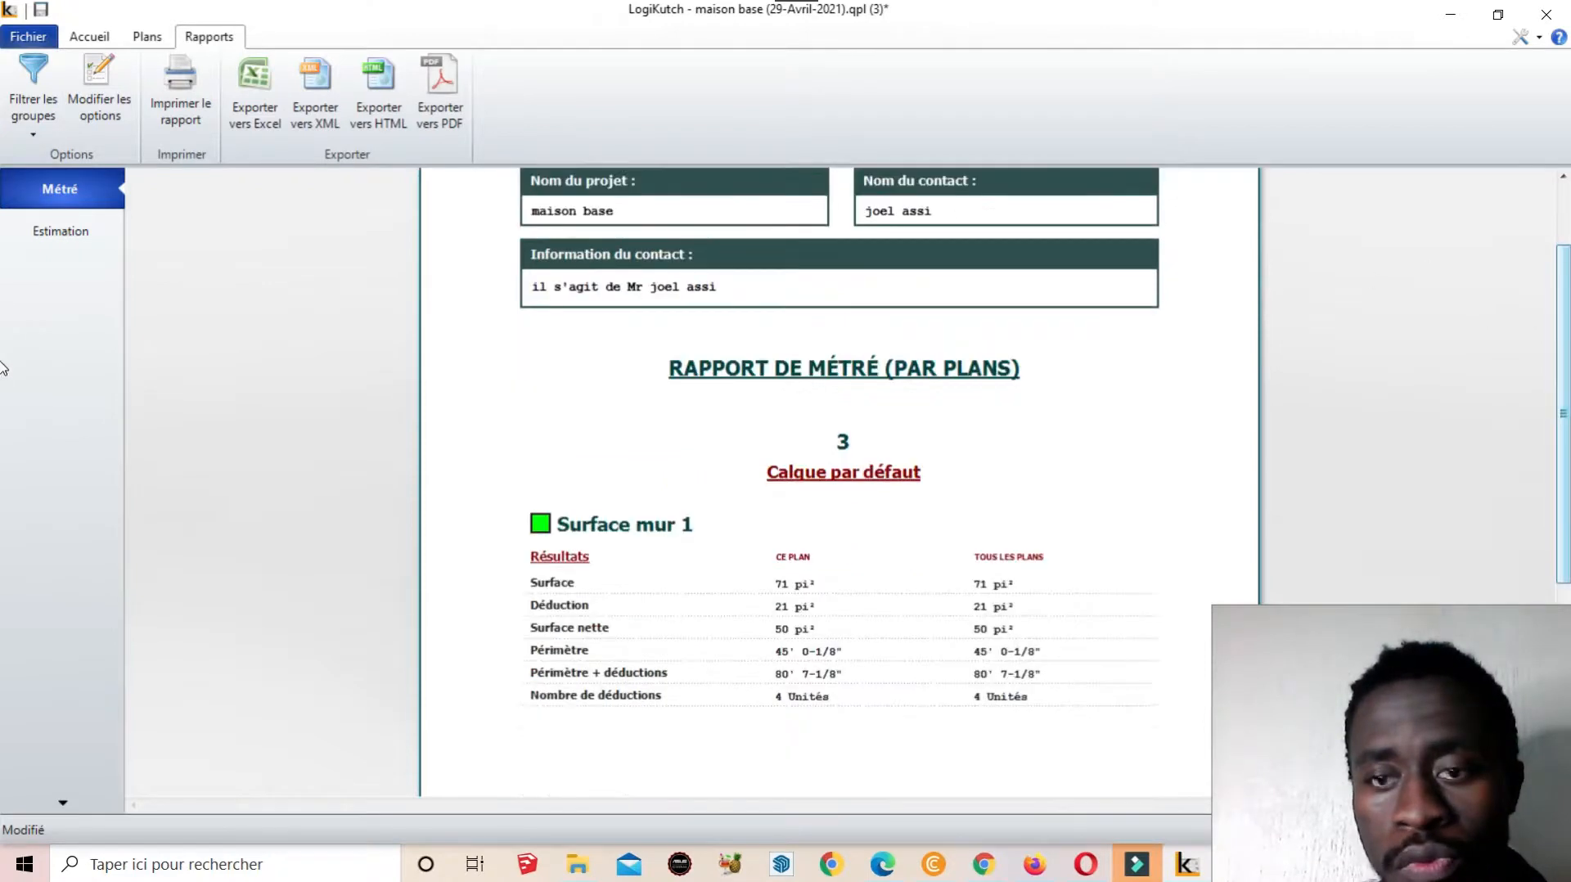
drag(1565, 361, 1563, 399)
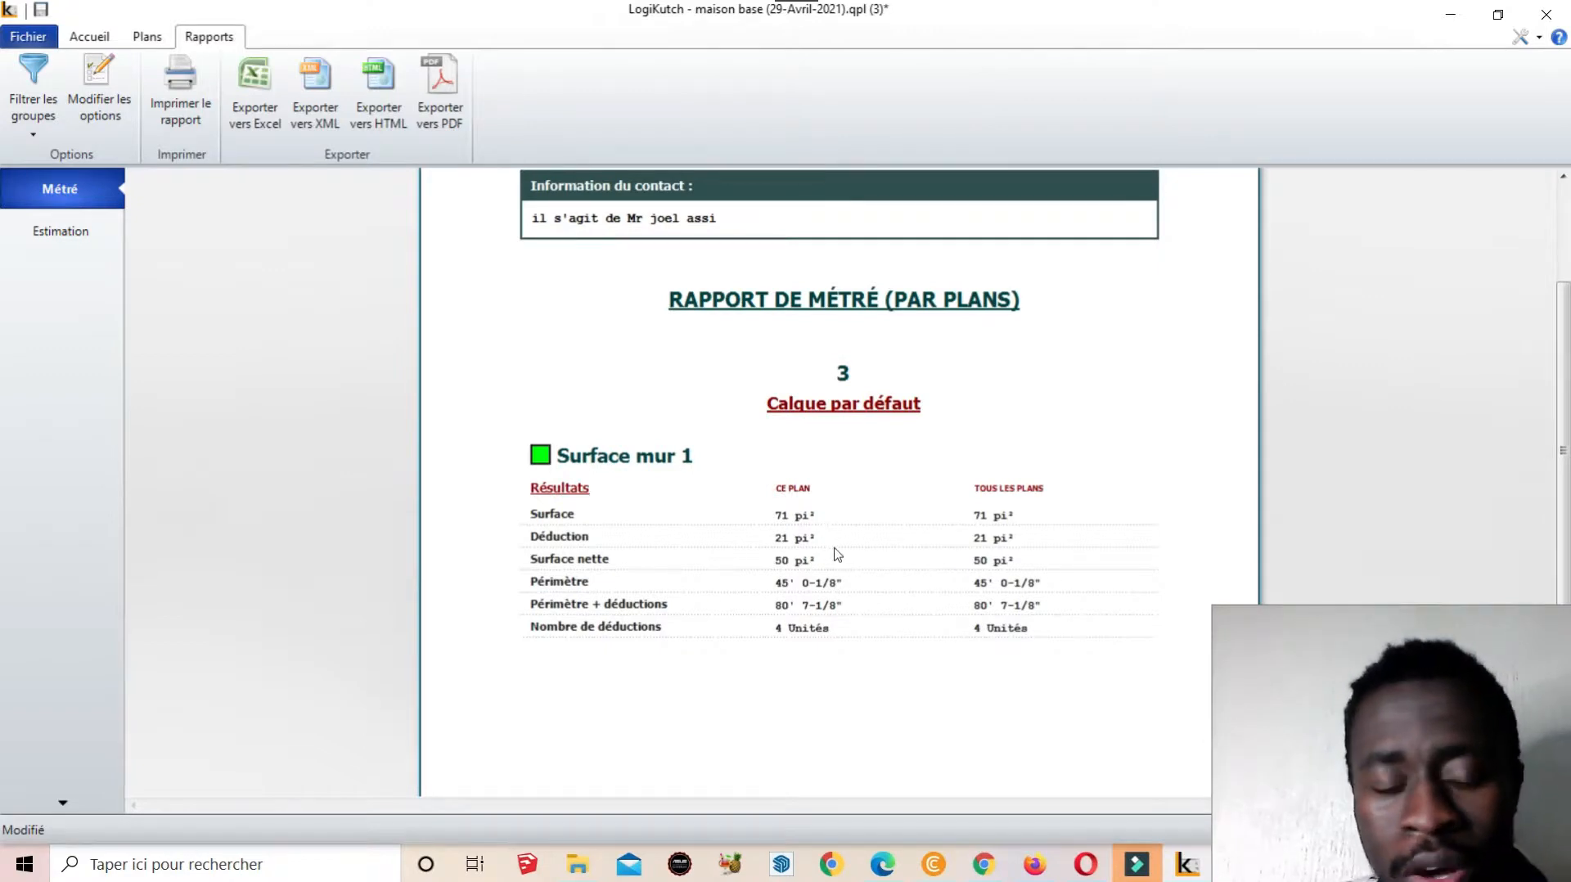
scroll(245, 458, up, 1)
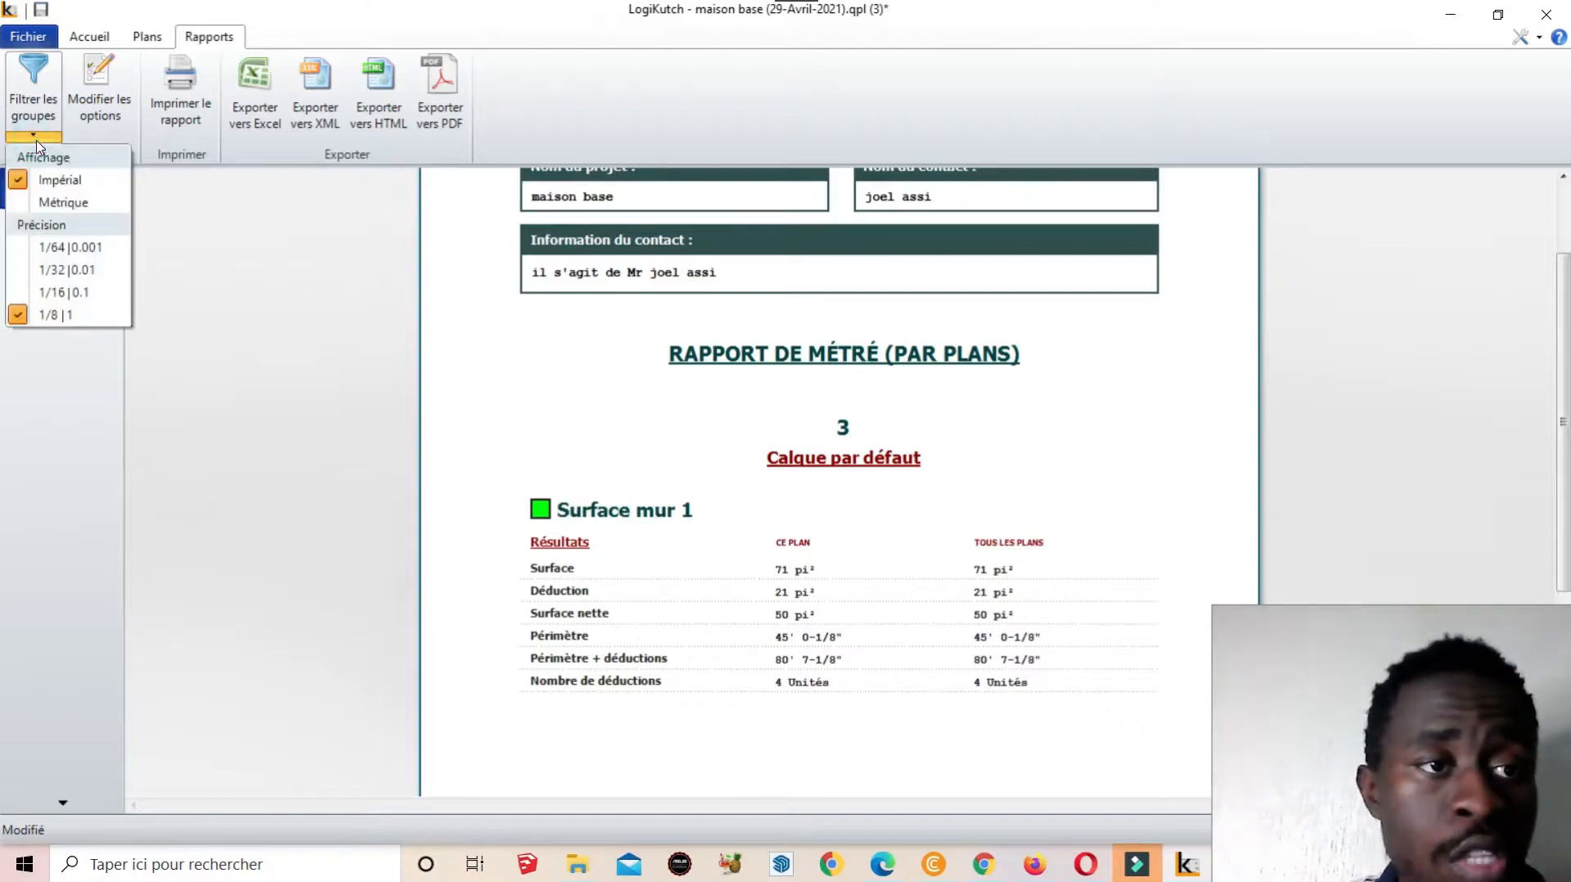
Switch the report to Métrique and review Surface mur 1: 7 m² gross, 2 m² deducted, 5 m² net
click(90, 203)
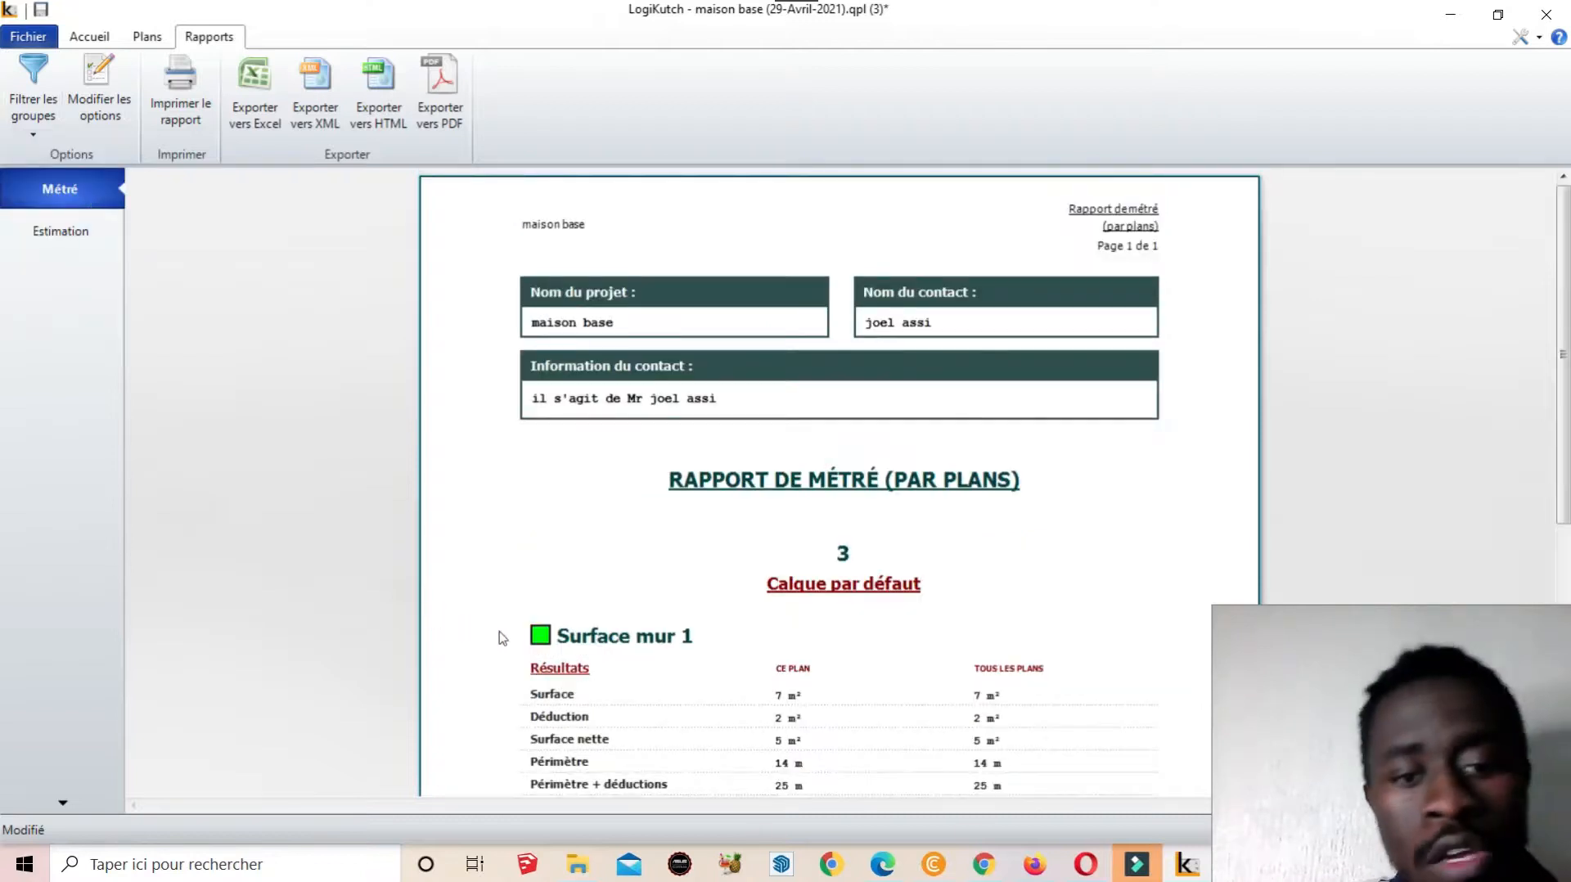
scroll(540, 622, down, 3)
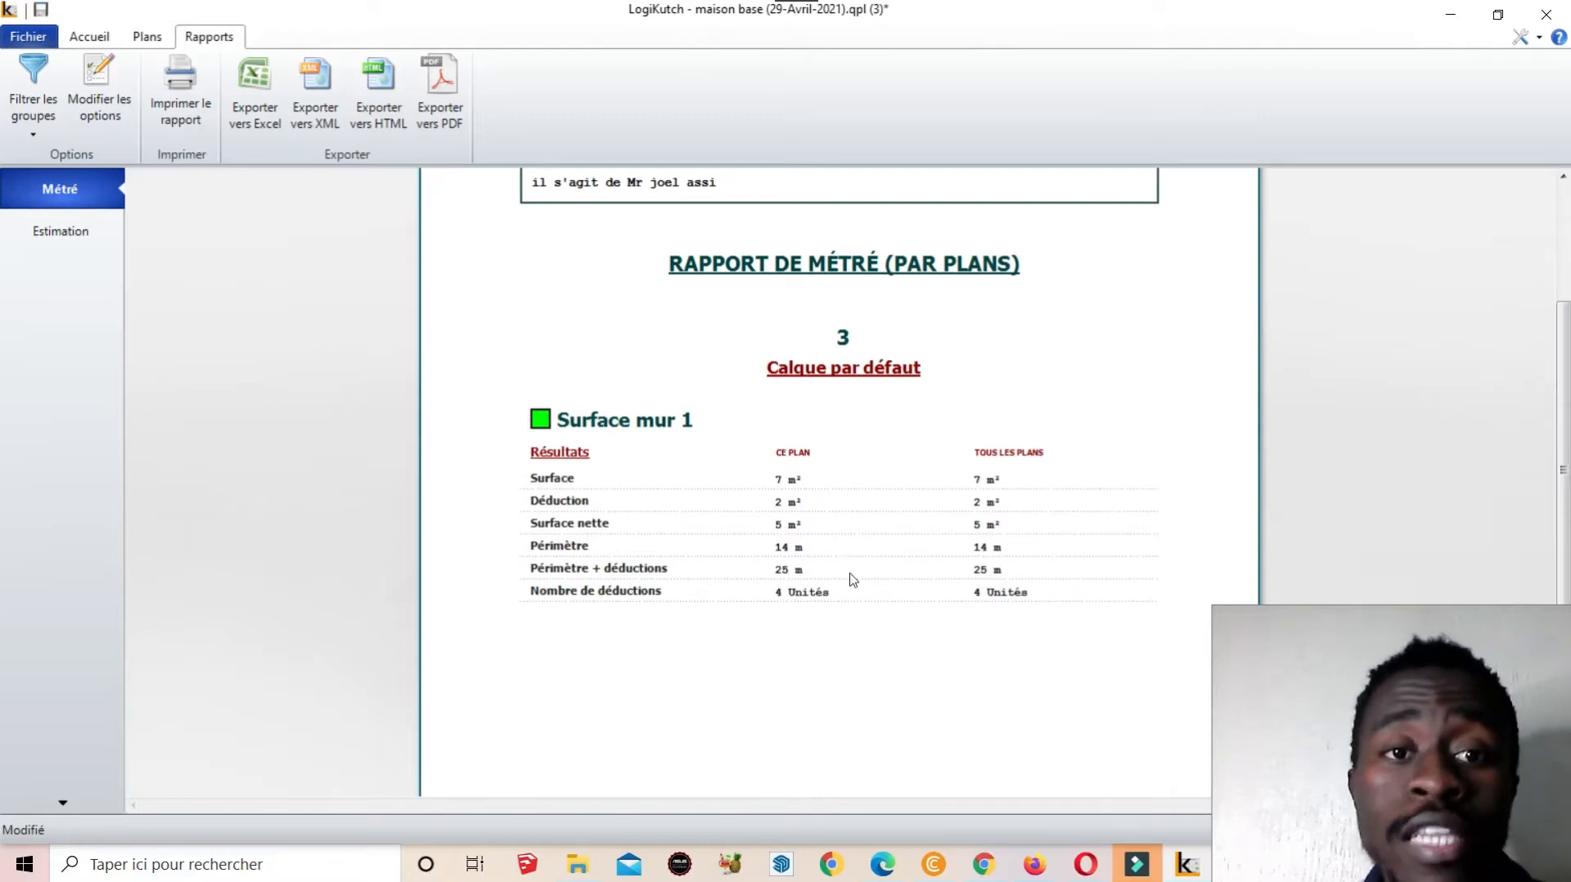
scroll(818, 565, up, 3)
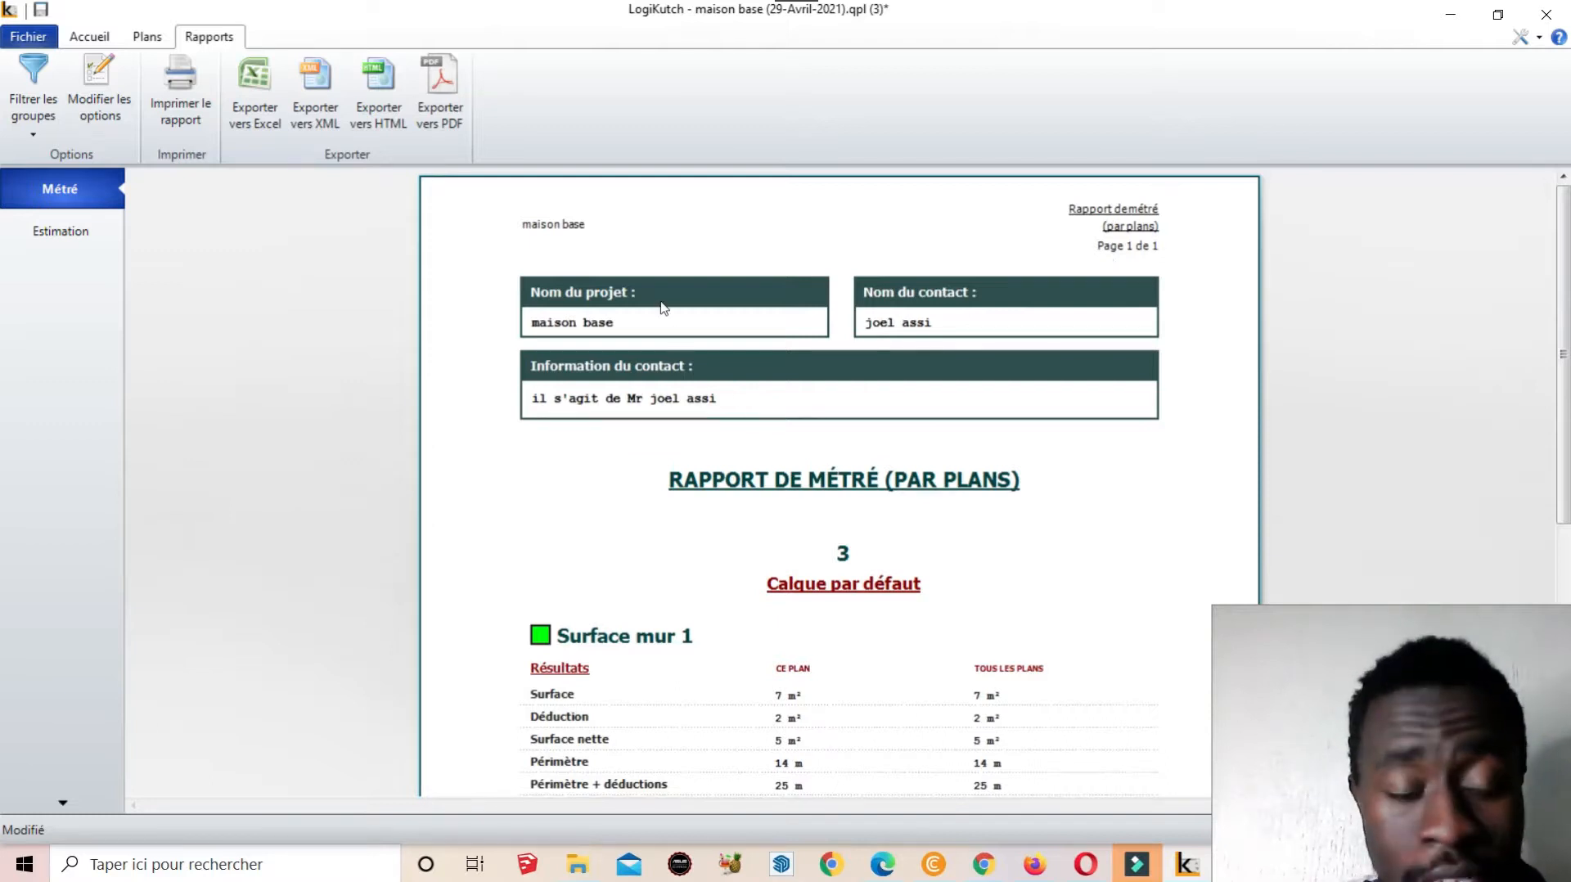
scroll(696, 335, down, 3)
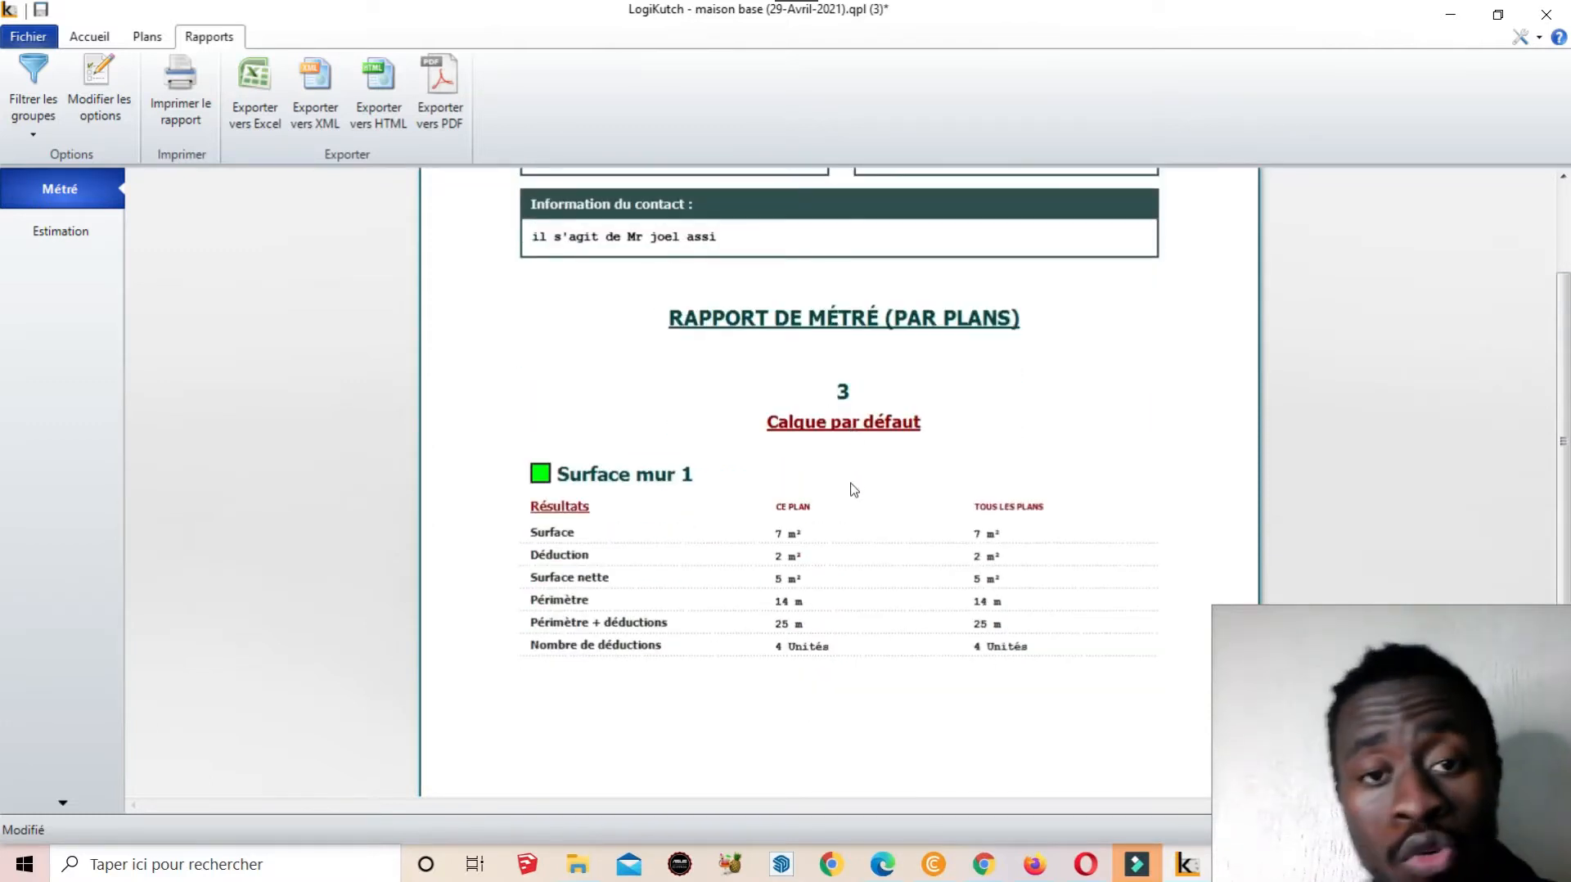
scroll(850, 491, up, 2)
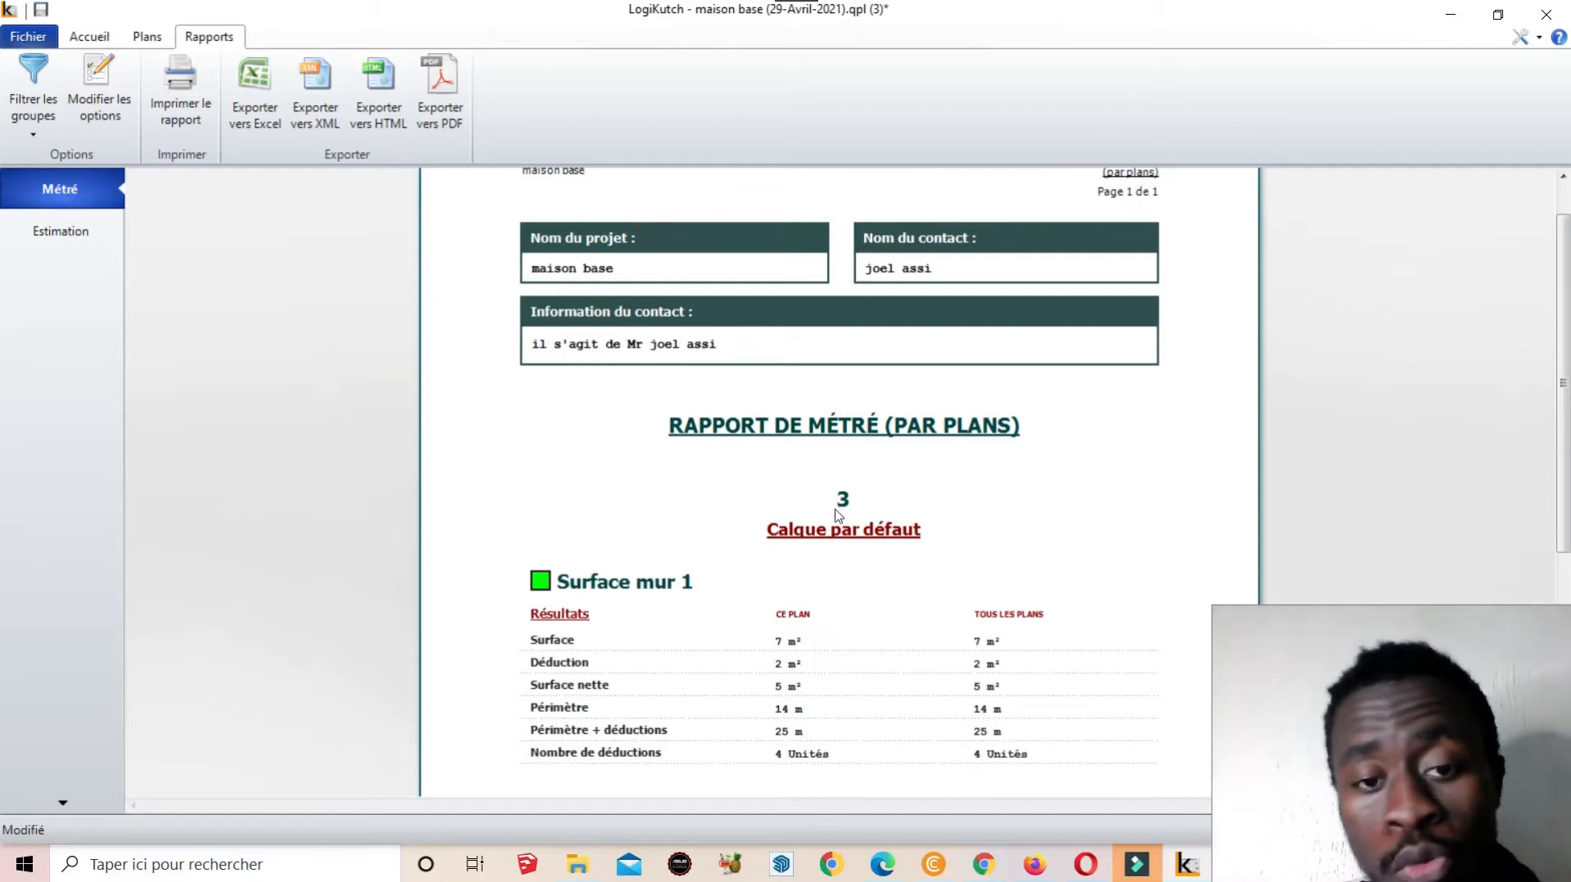
scroll(843, 511, down, 1)
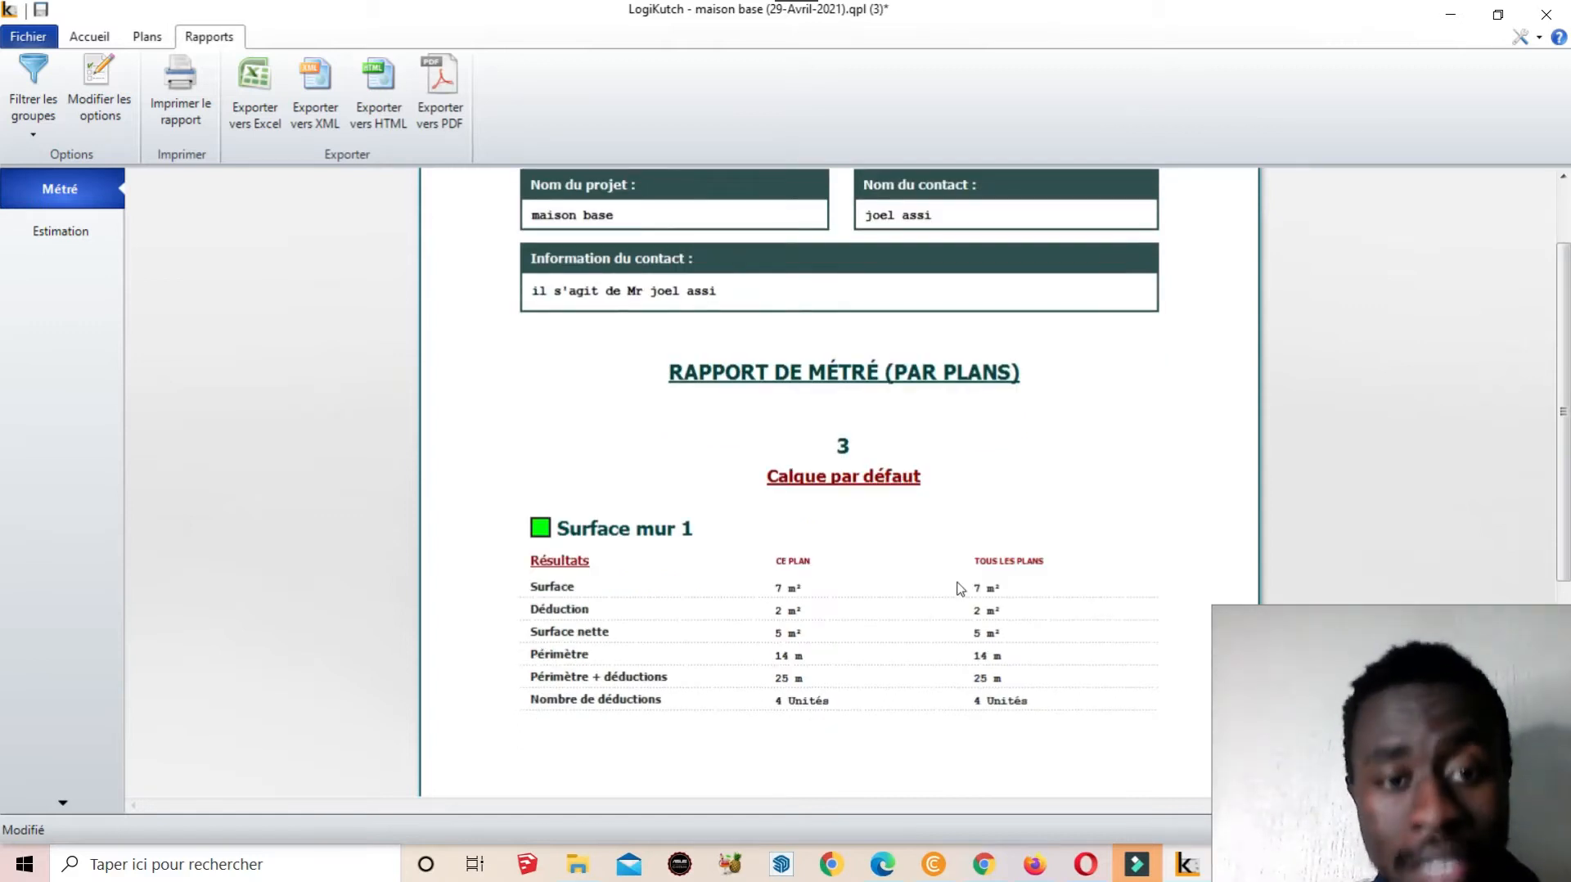